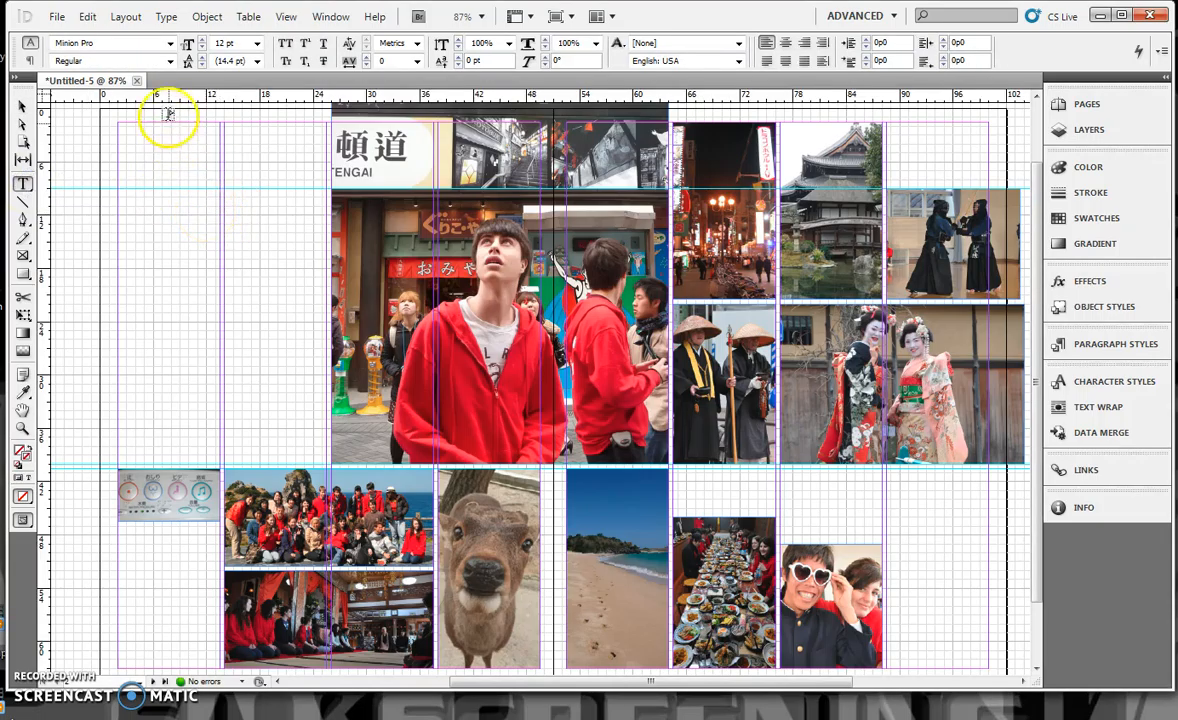
Draw text frames for the headline, subheadline and two-column-wide body copy in the empty area of the left page
{"action": "left_click_drag", "start_coordinate": [118, 122], "coordinate": [475, 165]}
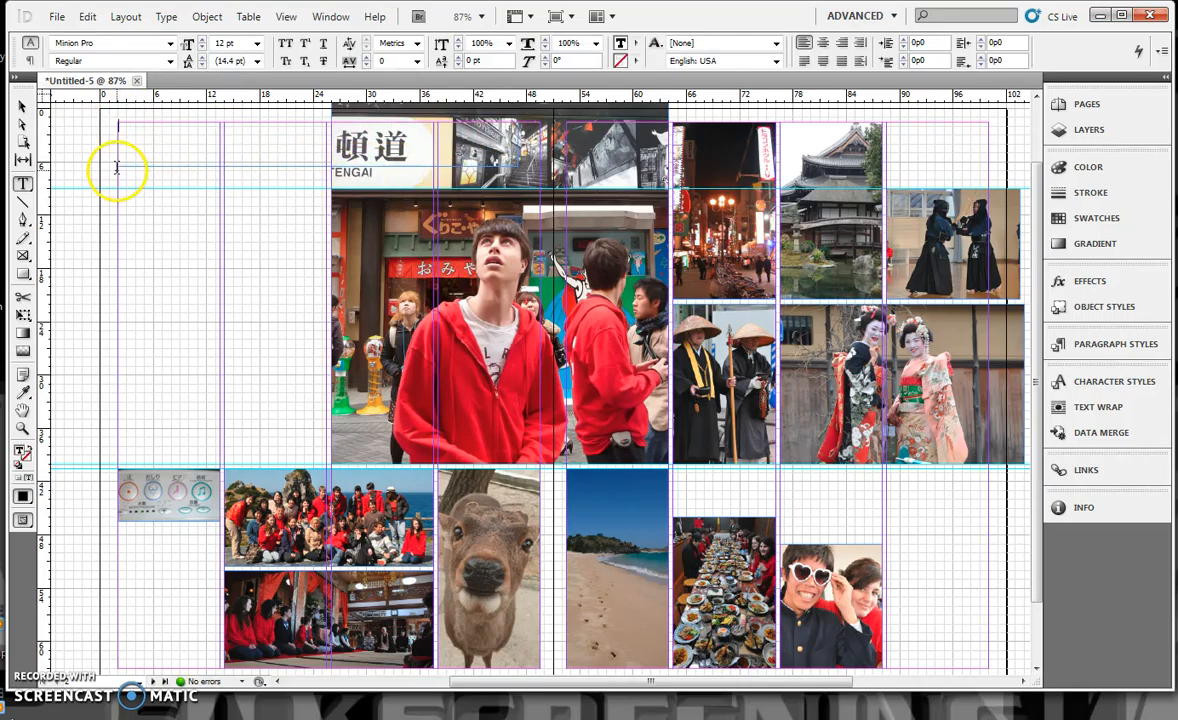
{"action": "left_click", "coordinate": [138, 171]}
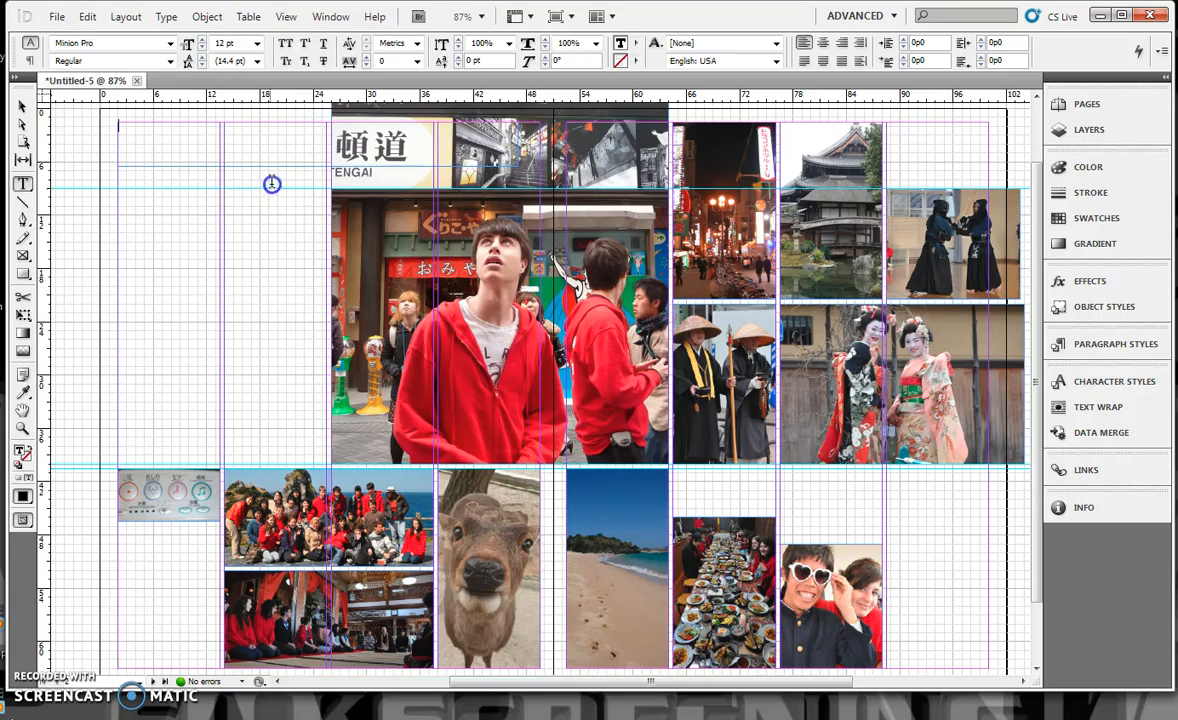
{"action": "left_click_drag", "start_coordinate": [120, 168], "coordinate": [330, 197]}
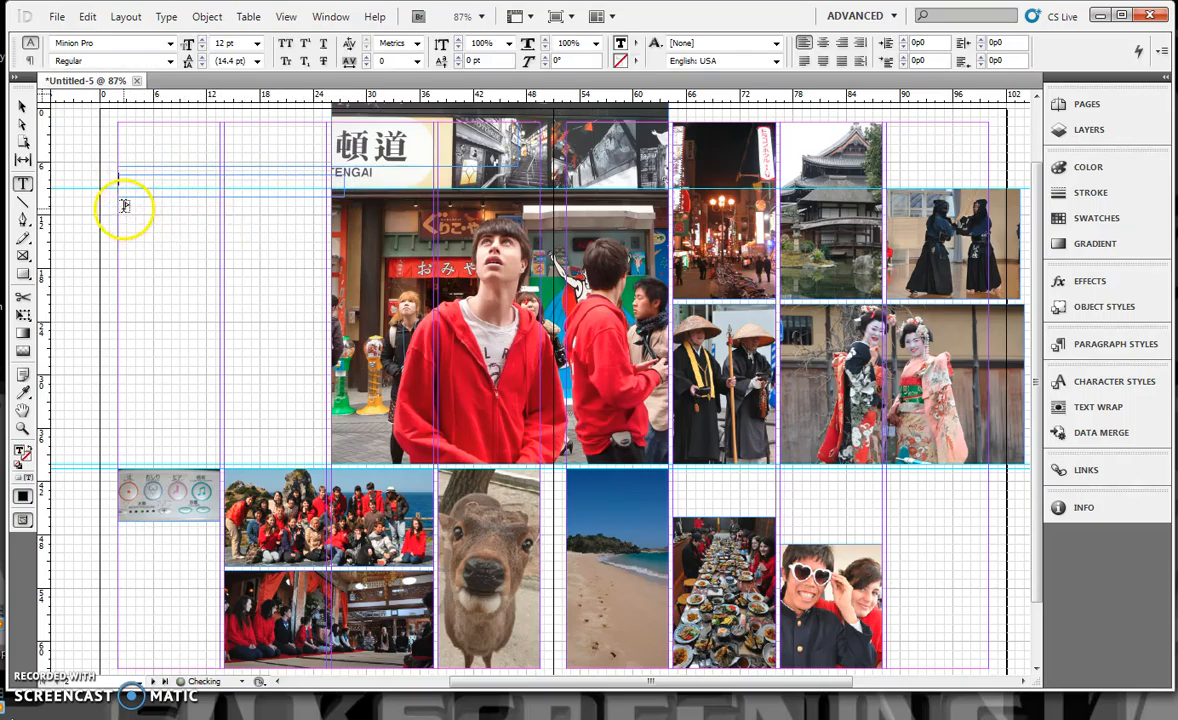
{"action": "left_click_drag", "start_coordinate": [118, 207], "coordinate": [330, 467]}
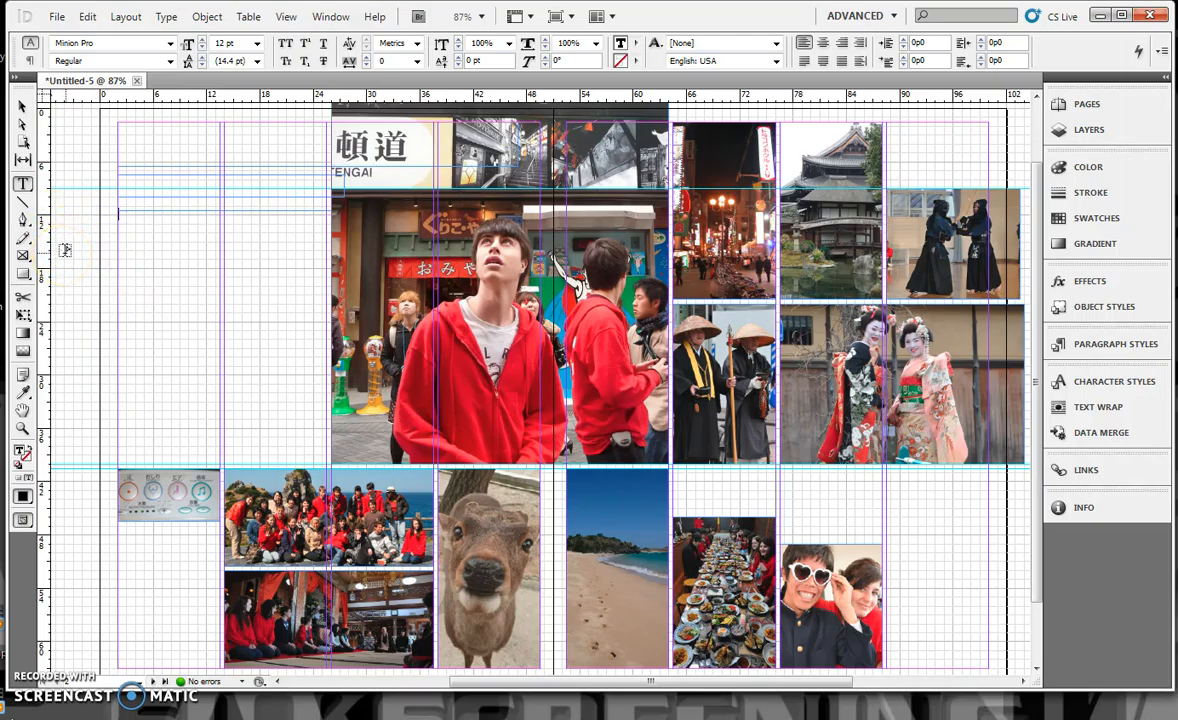
Draw a small quote frame across the left page's outer edge and a caption frame about 11p6 by 15p0 beneath the control-panel photo
{"action": "left_click_drag", "start_coordinate": [60, 250], "coordinate": [134, 336]}
{"action": "left_click", "coordinate": [115, 290]}
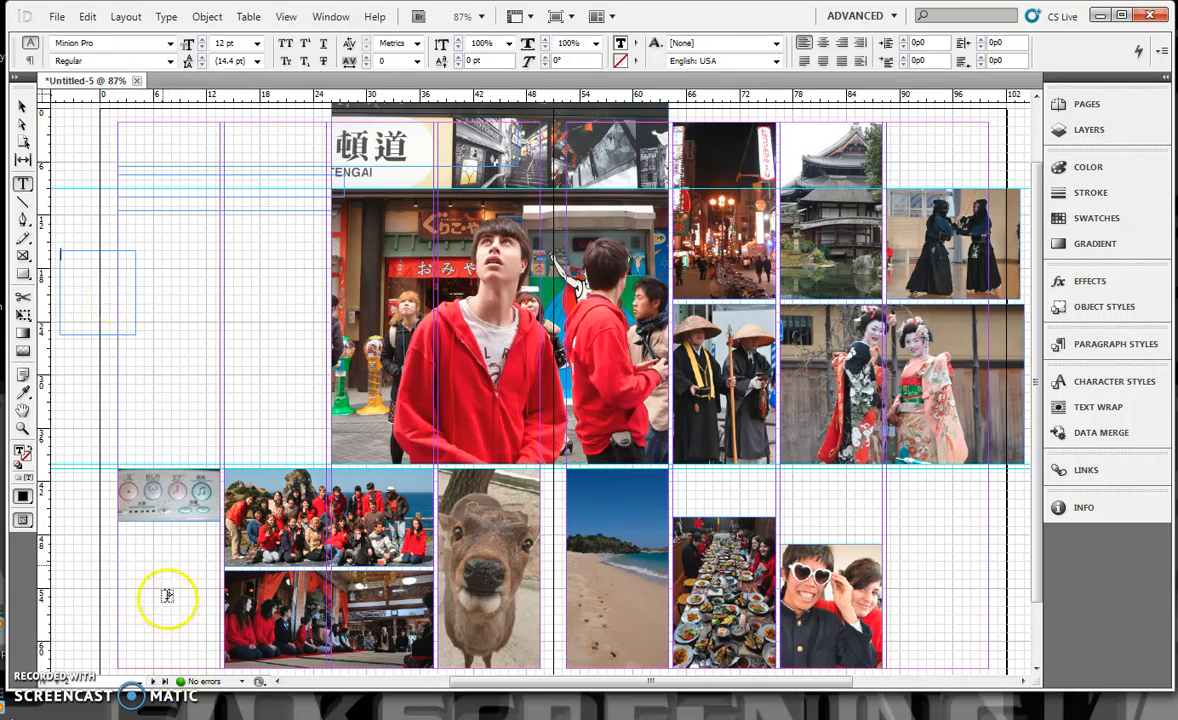
{"action": "left_click_drag", "start_coordinate": [118, 527], "coordinate": [222, 665]}
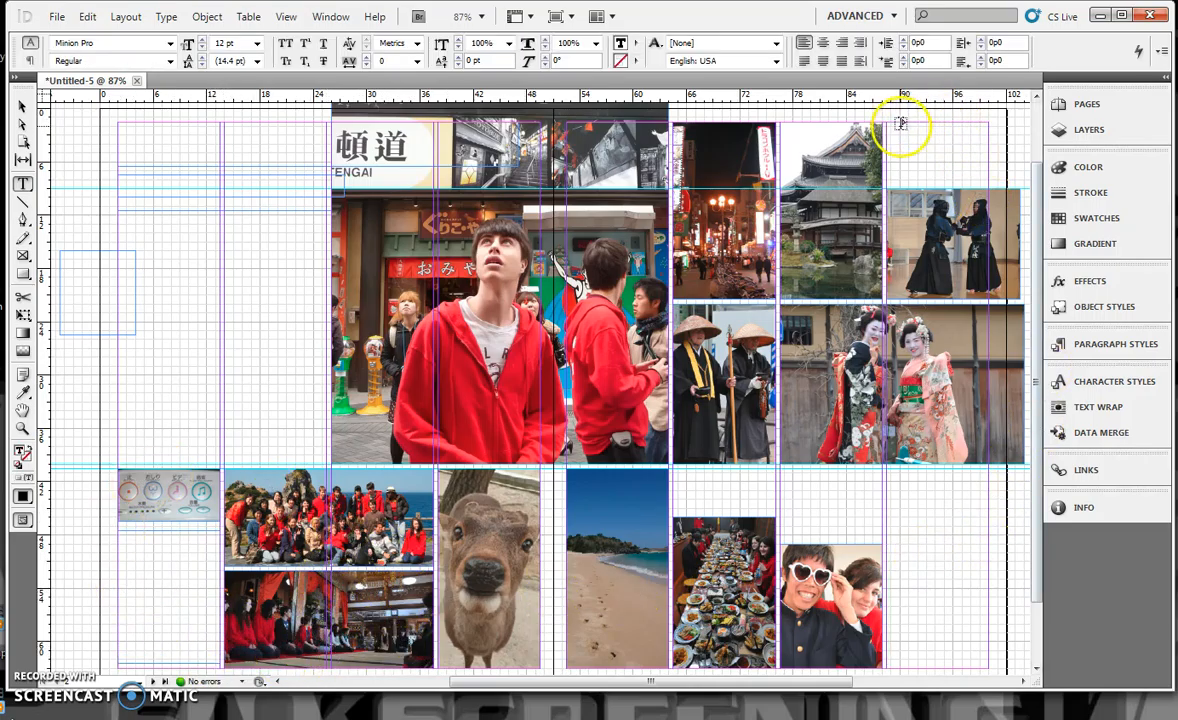
Draw right-page text frames: captions above the kendo photo, a title above the dining photo, and a story over the sunglasses photo
{"action": "left_click_drag", "start_coordinate": [888, 119], "coordinate": [994, 184]}
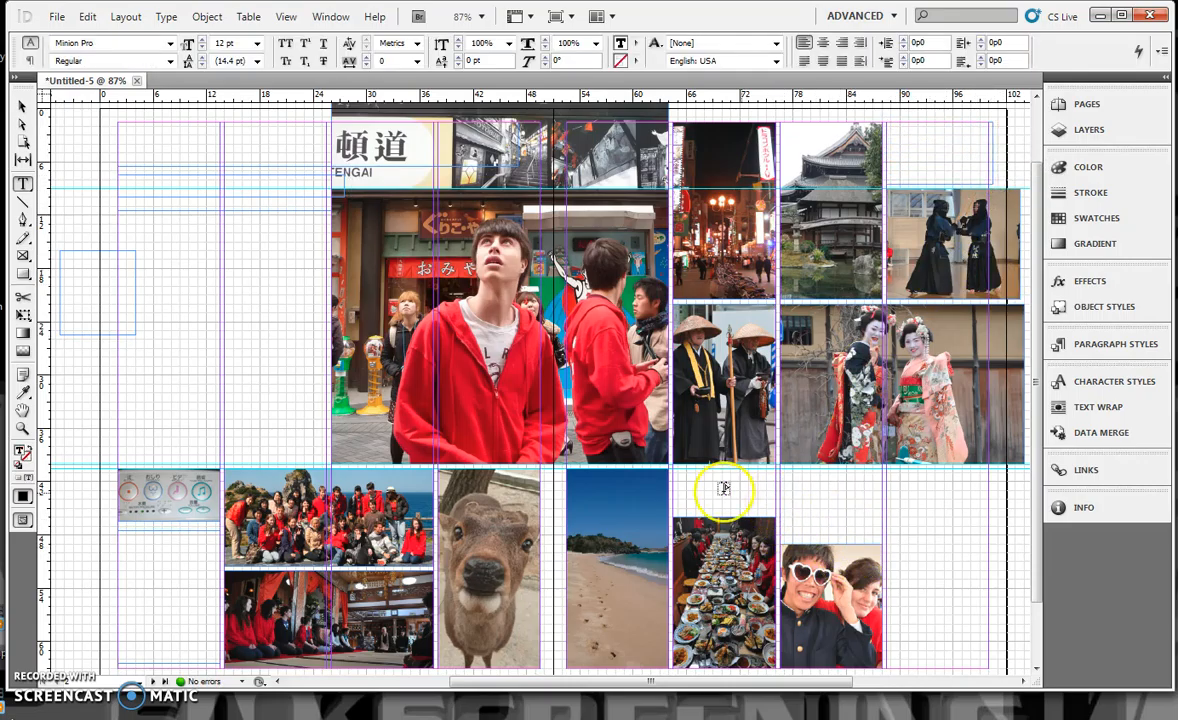
{"action": "left_click_drag", "start_coordinate": [679, 468], "coordinate": [986, 515]}
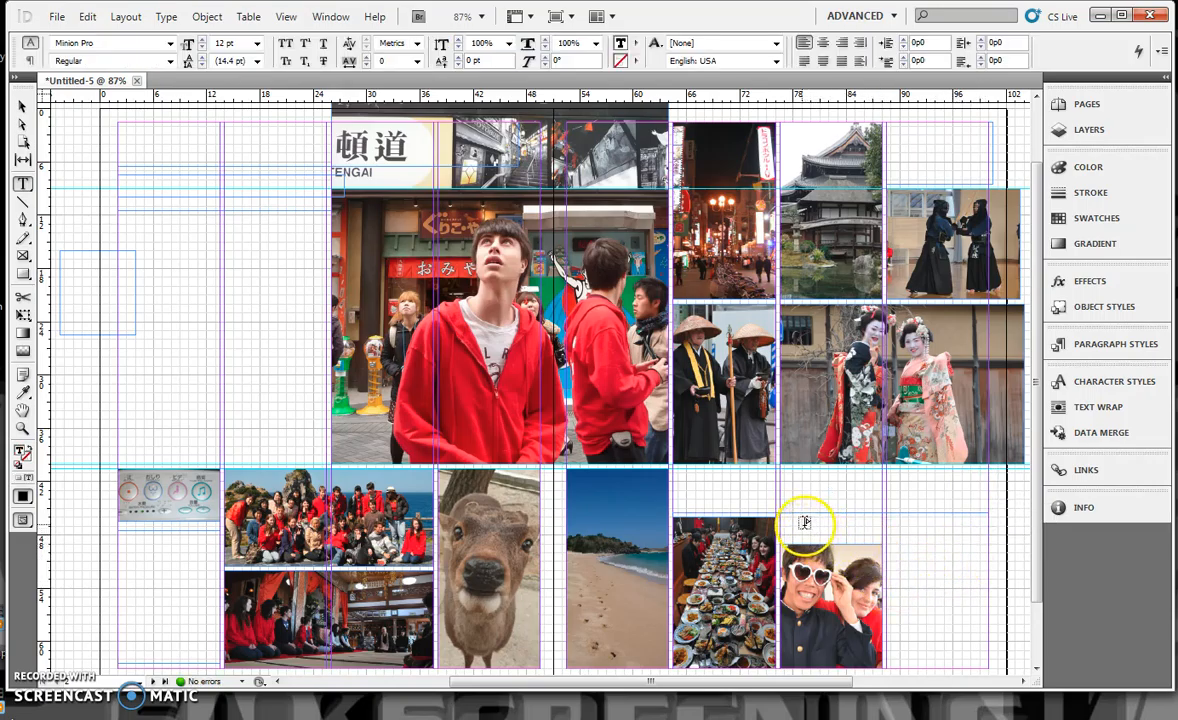
{"action": "left_click_drag", "start_coordinate": [781, 516], "coordinate": [988, 638]}
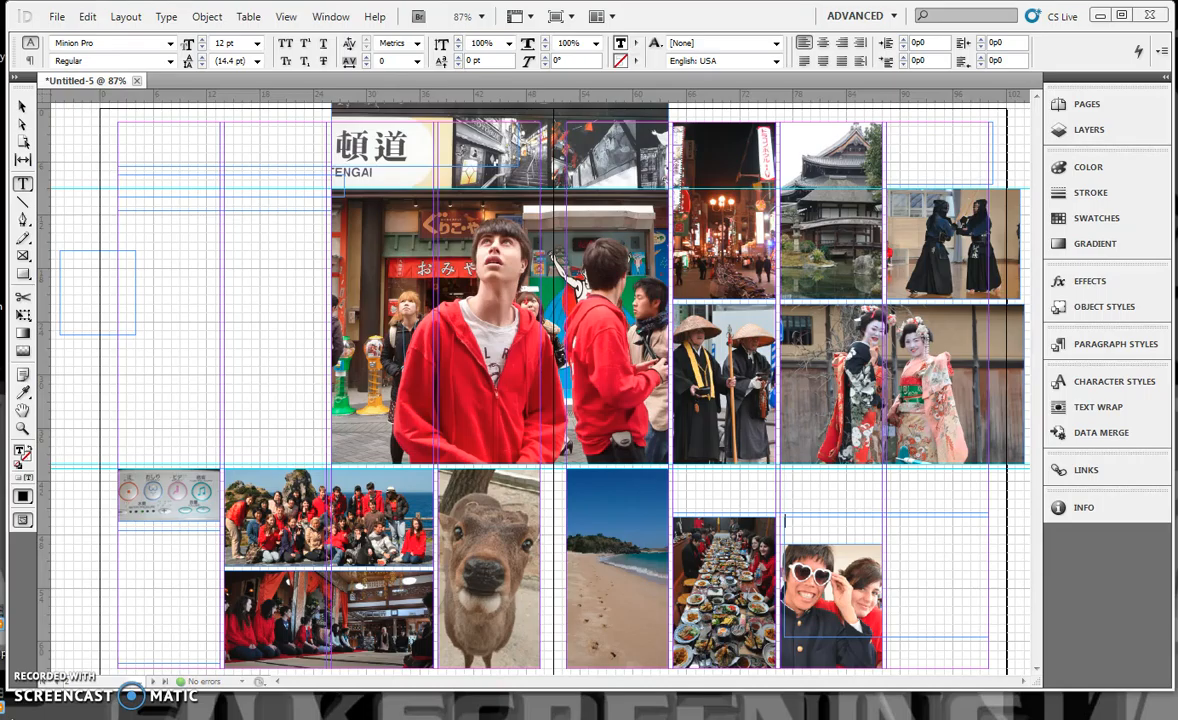
Paste the body copy into the two-column-wide frame and the "trip of a Lifetime" quote into the frame across the page edge
{"action": "left_click", "coordinate": [150, 224]}
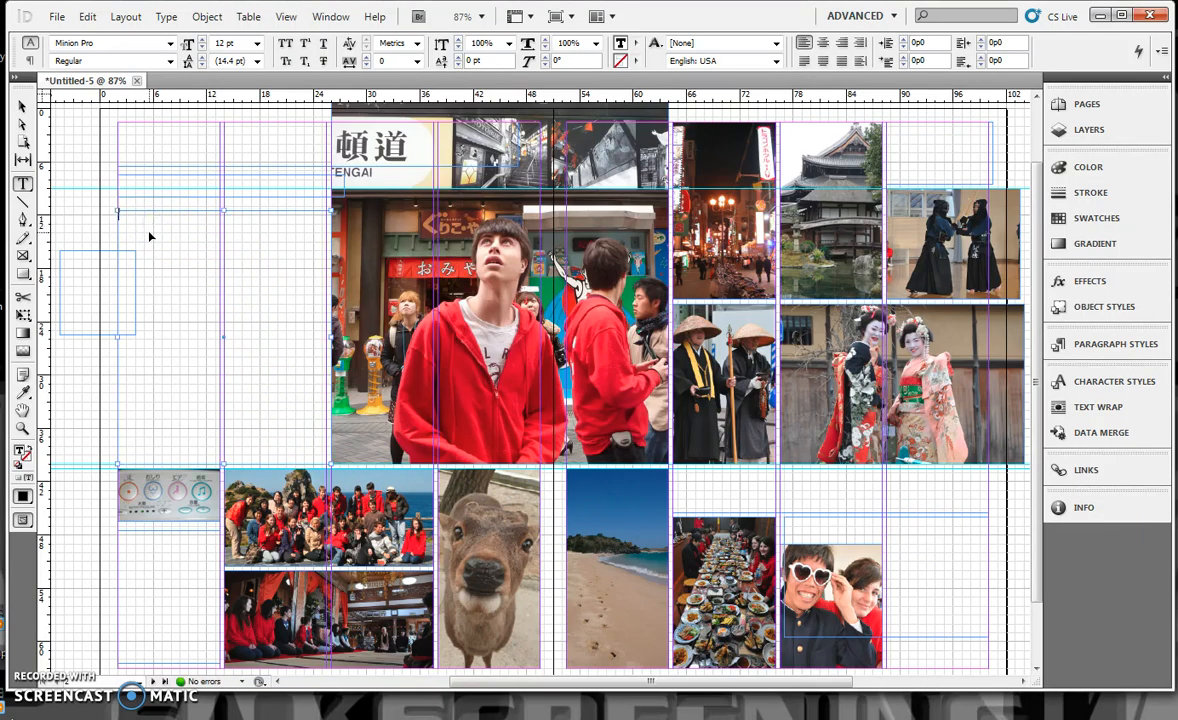
{"action": "key", "text": "ctrl+v"}
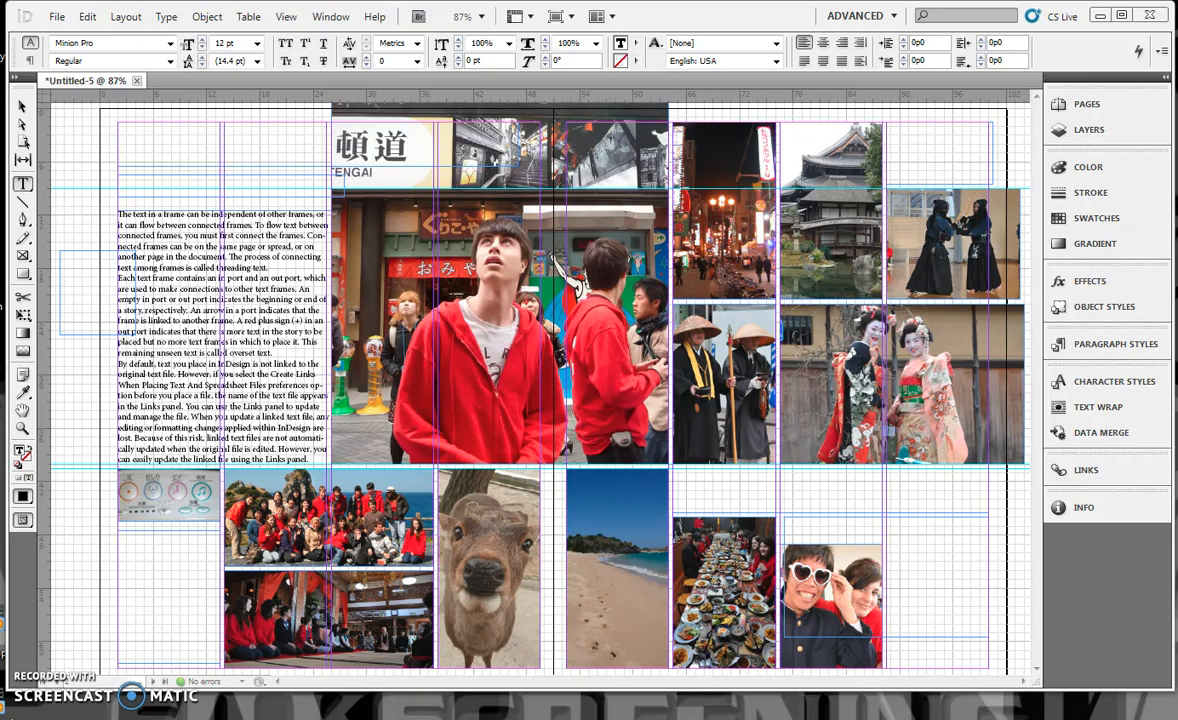
{"action": "left_click", "coordinate": [74, 268]}
{"action": "key", "text": "ctrl+v"}
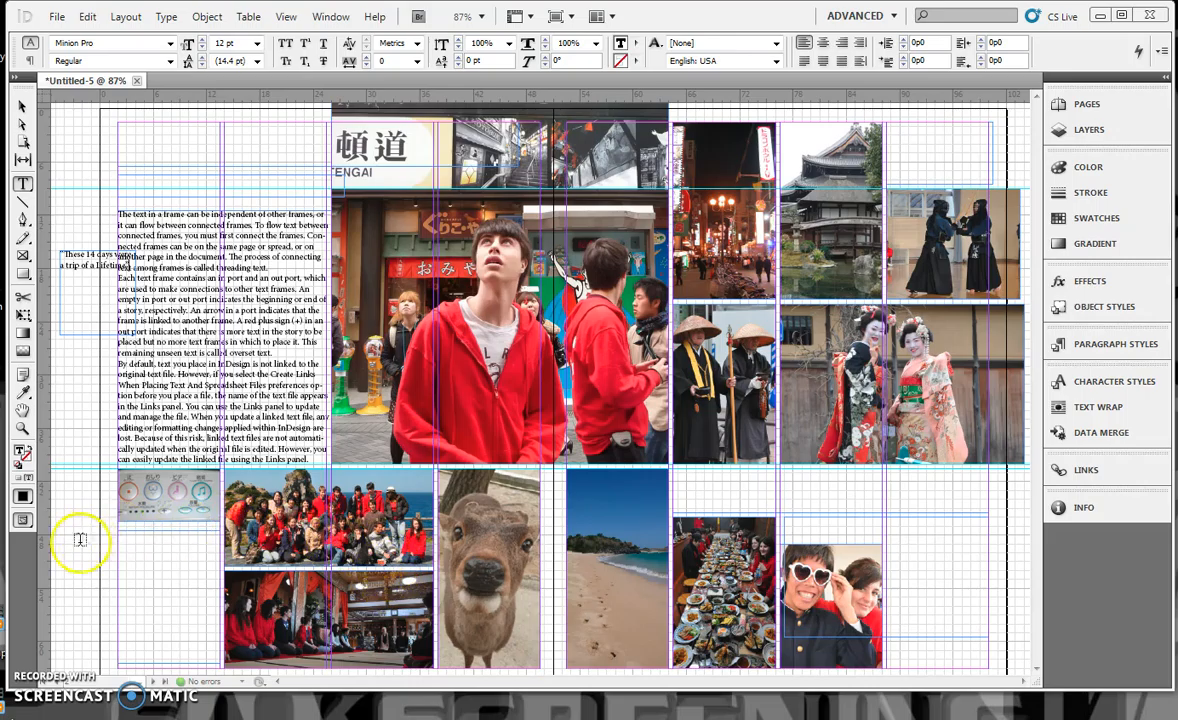
Paste the photo captions beneath the control-panel photo and thread their overset text into the frame above the kendo photo
{"action": "left_click", "coordinate": [140, 550]}
{"action": "key", "text": "ctrl+v"}
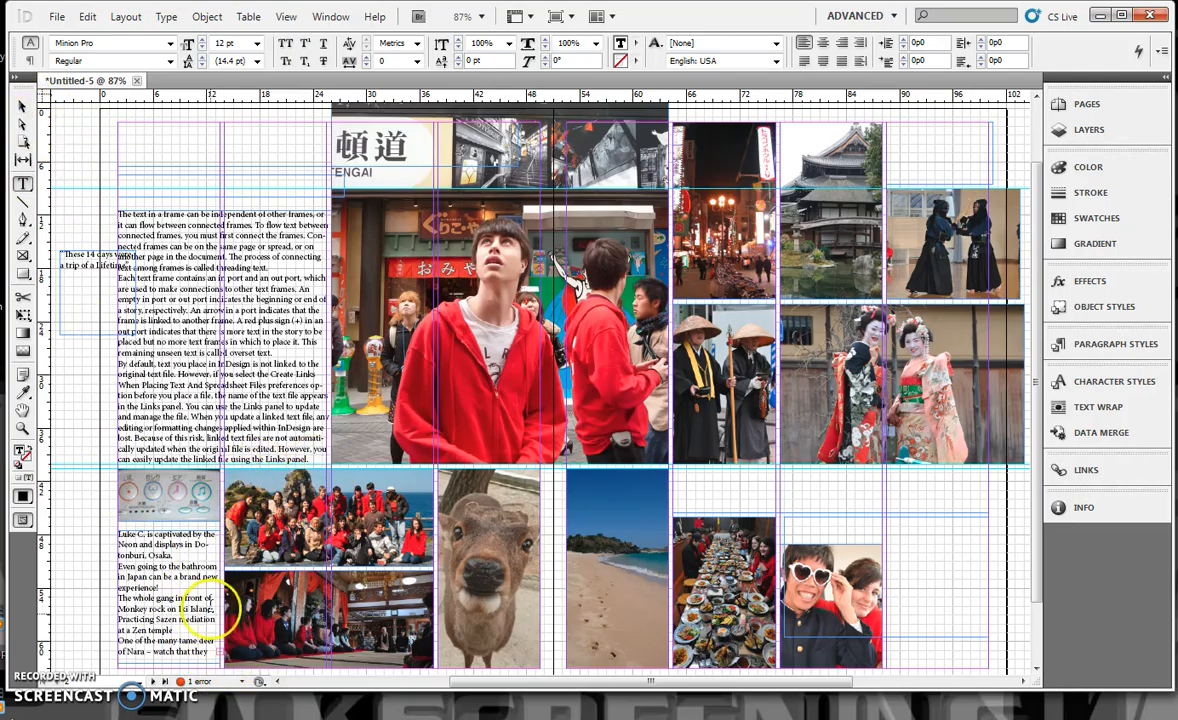
{"action": "left_click", "coordinate": [20, 107]}
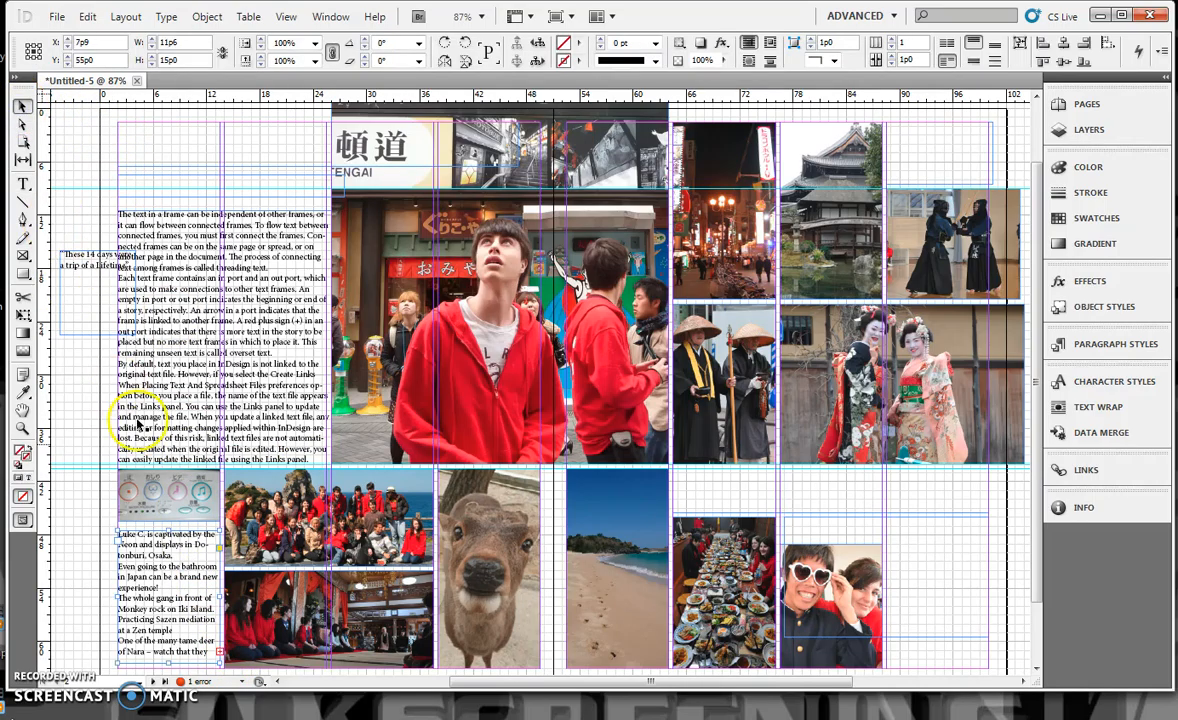
{"action": "left_click", "coordinate": [219, 651]}
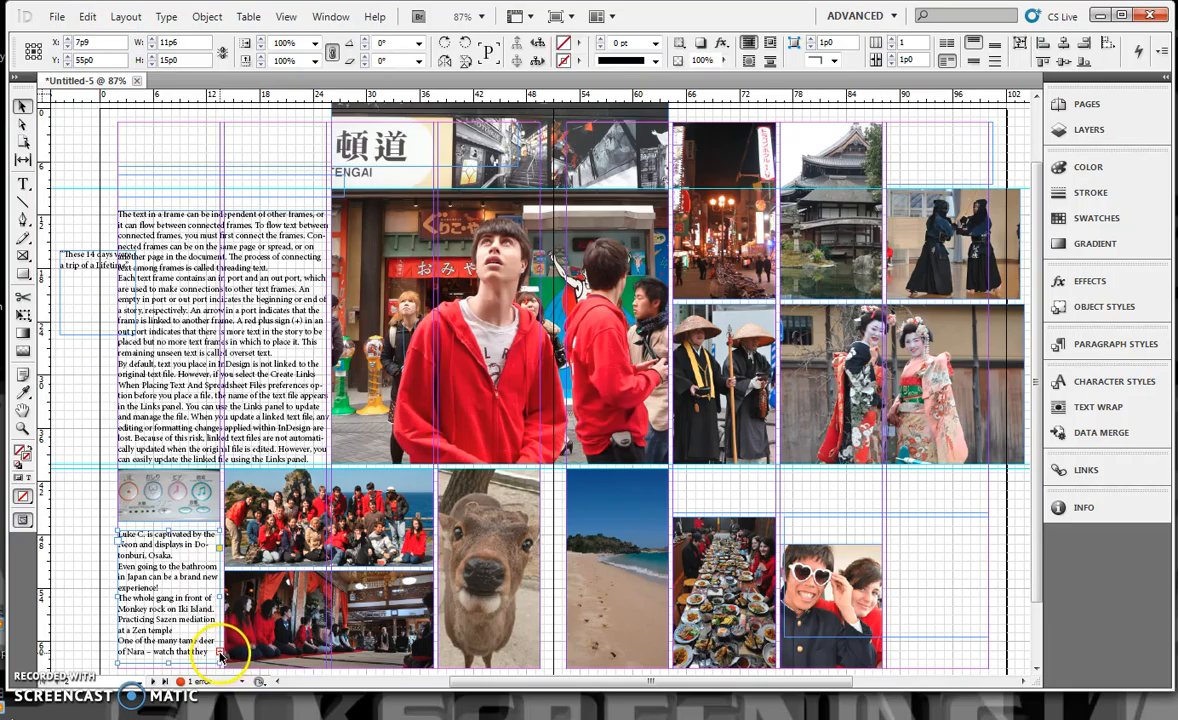
{"action": "left_click", "coordinate": [523, 562]}
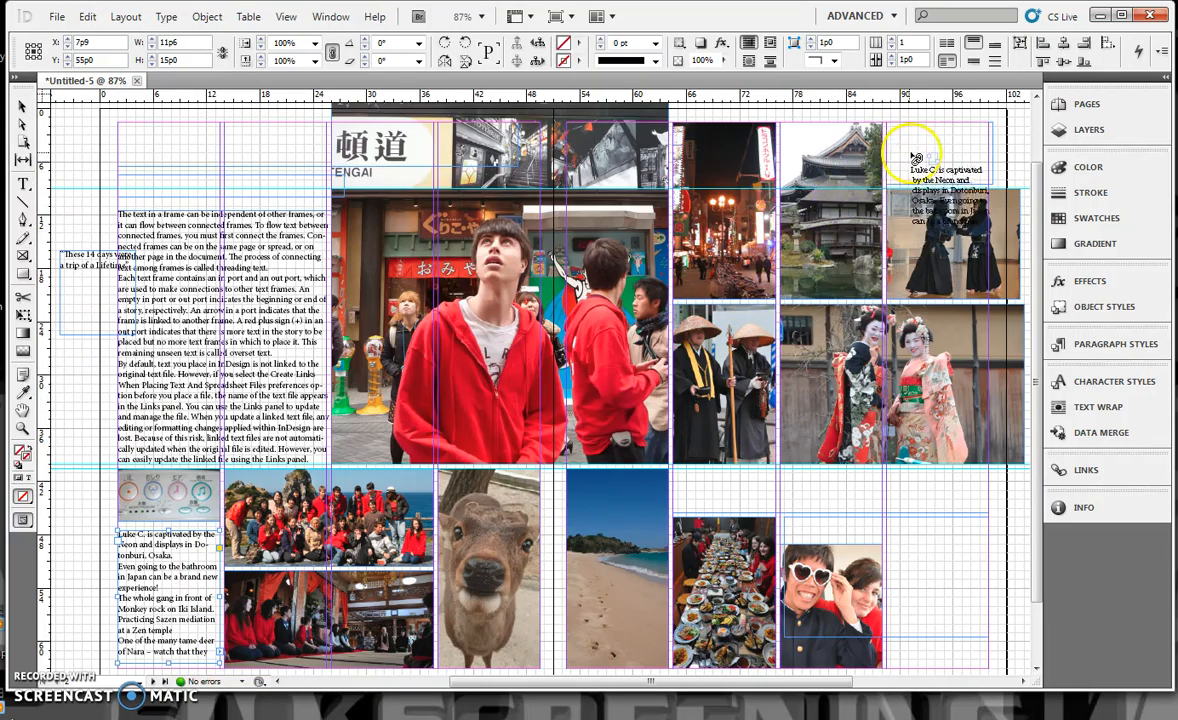
{"action": "left_click", "coordinate": [926, 146]}
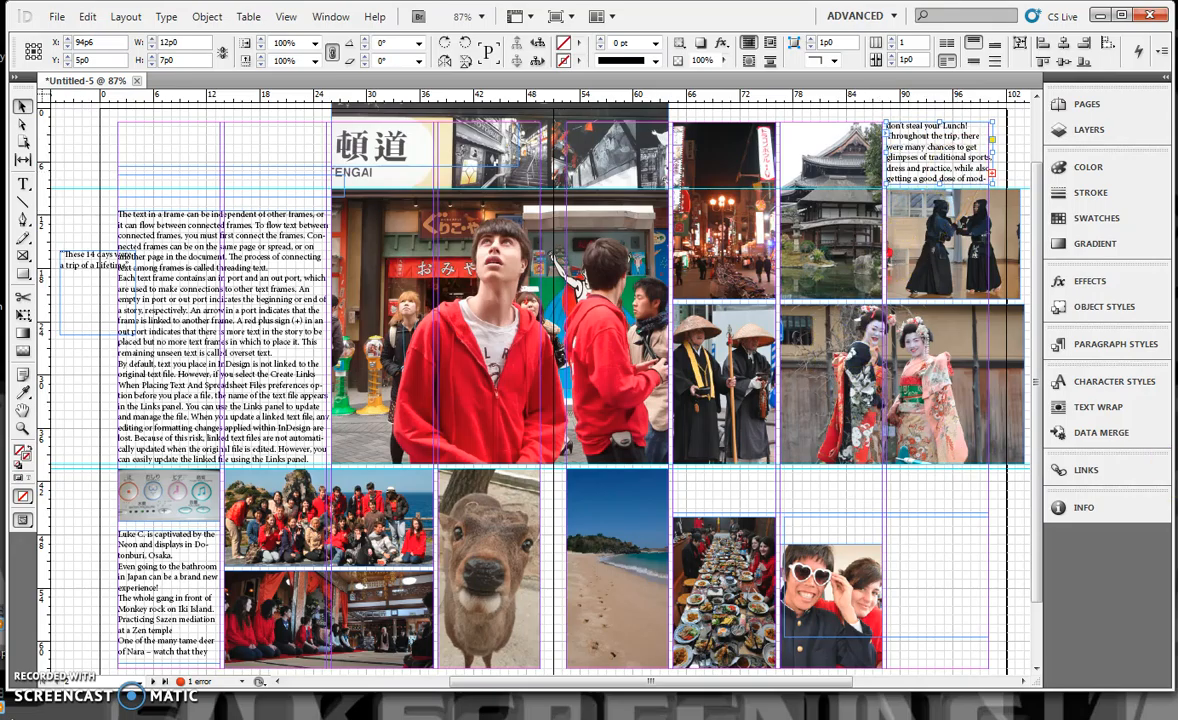
{"action": "key", "text": "ctrl+d"}
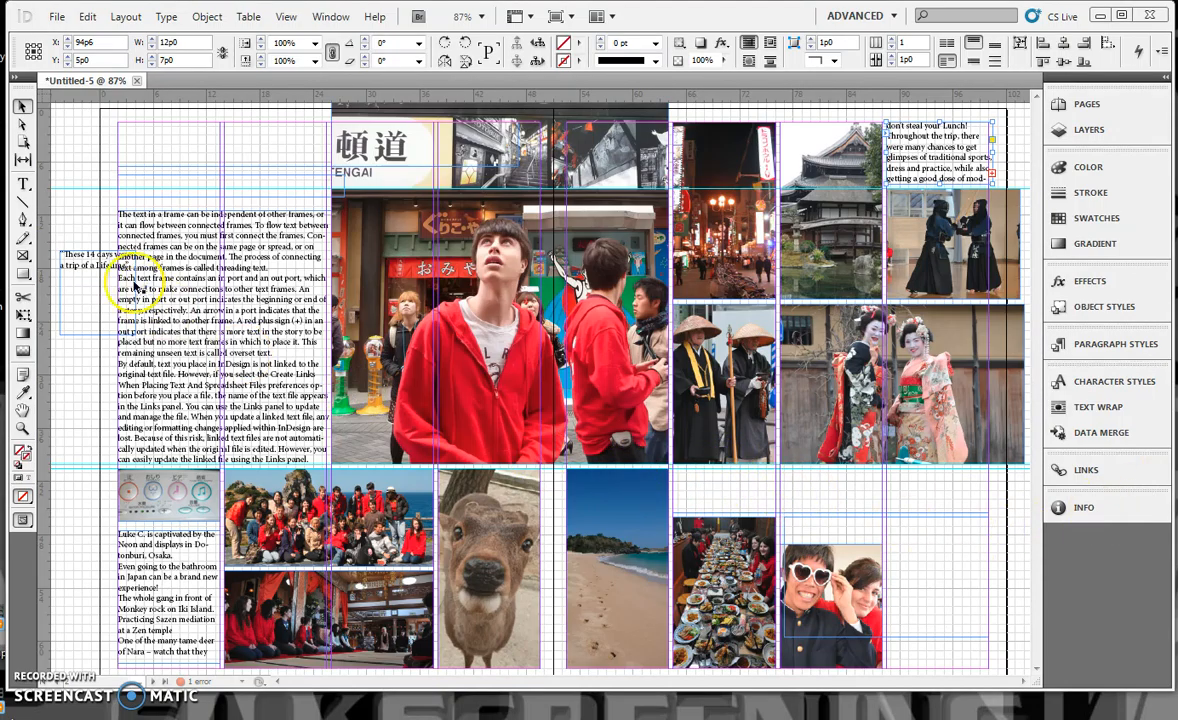
Insert the title "Iki Island Homestay" above the dining photo and the homestay story into the frame over the sunglasses photo
{"action": "left_click", "coordinate": [22, 184]}
{"action": "left_click", "coordinate": [722, 490]}
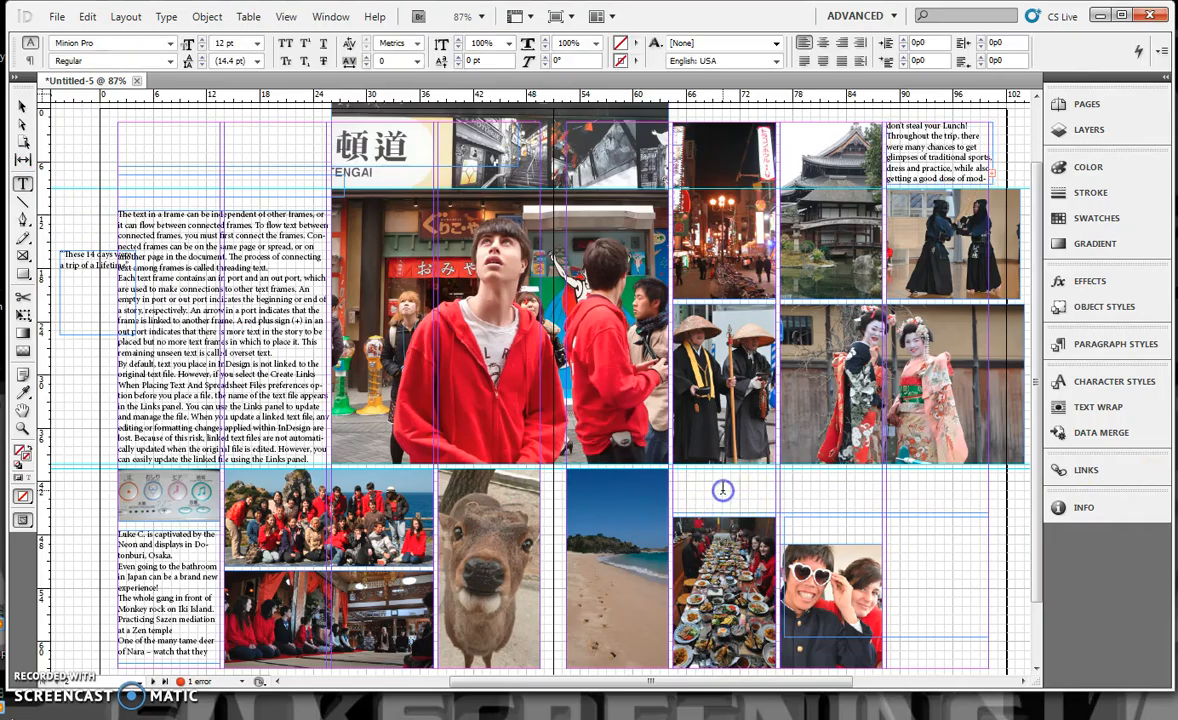
{"action": "key", "text": "ctrl+v"}
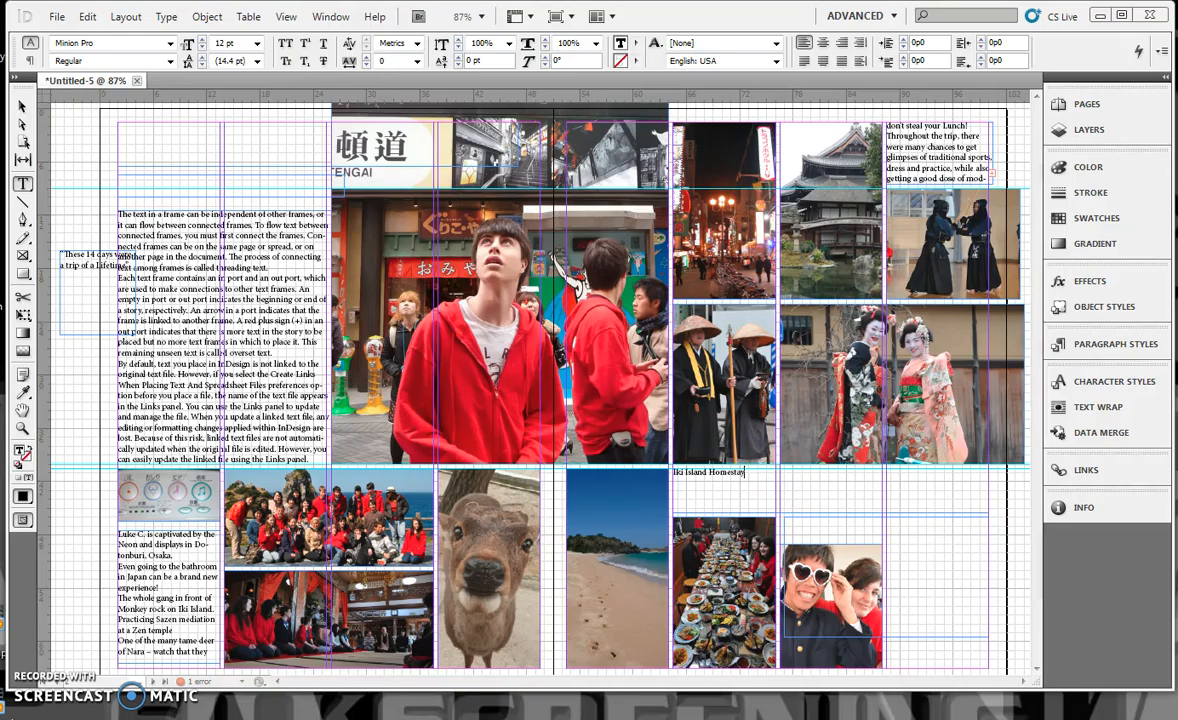
{"action": "left_click", "coordinate": [810, 528]}
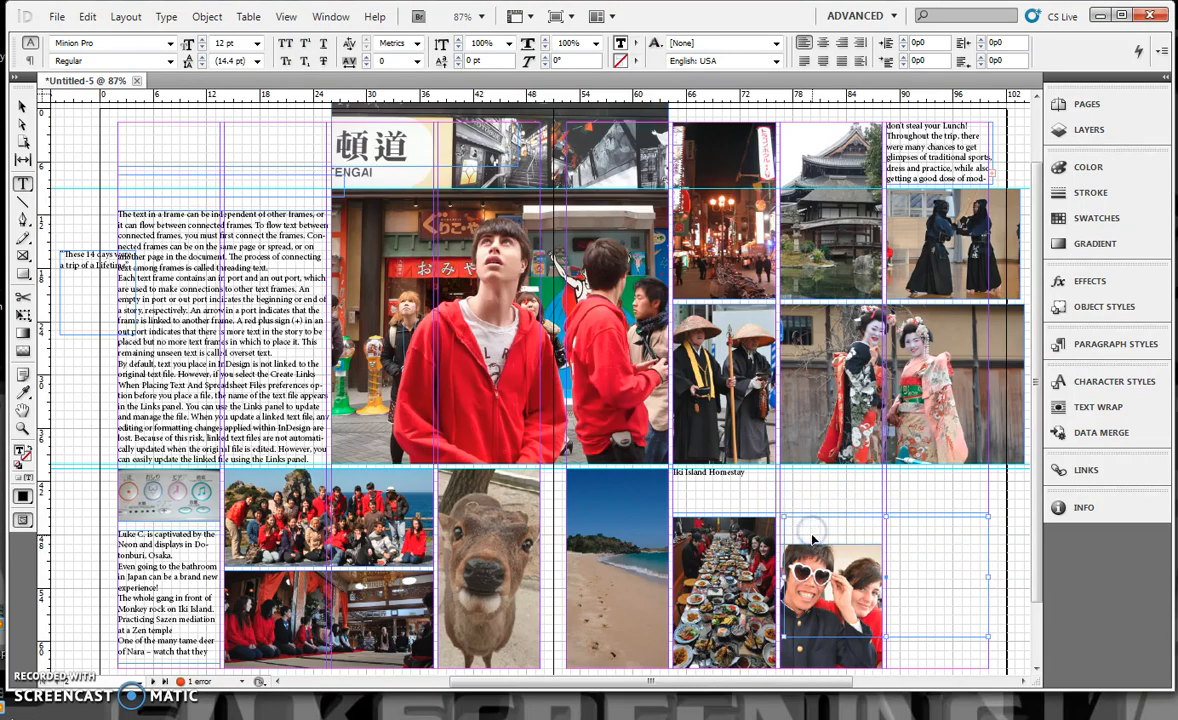
{"action": "type", "text": "The highlight of the Trip for most students was the stay with a family on beautiful Iki Island, off the coast of Nagasaki. Over the course of four nights, everyone made new friends had a chance to experience Japanese school life and check out the amazing beaches and hospitality of Iki. One of the most lasting impressions was the performance by the Taiko team of Iki Commercial High School. This group of 40 girls has won national competitions and practices two to three hours each and every day of the school year - including weekends and Holidays!"}
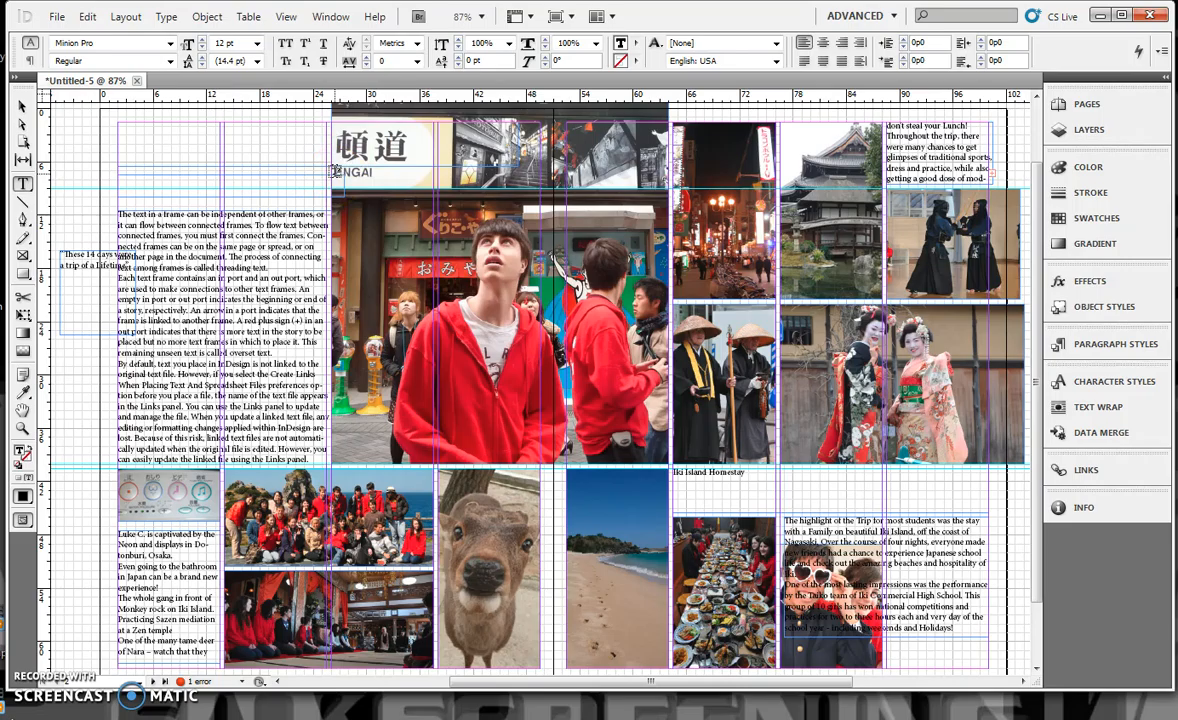
Enter "2 Weeks in Japan" in the headline frame and "march Break Trip" in the subheadline frame
{"action": "left_click", "coordinate": [143, 131]}
{"action": "left_click", "coordinate": [136, 184]}
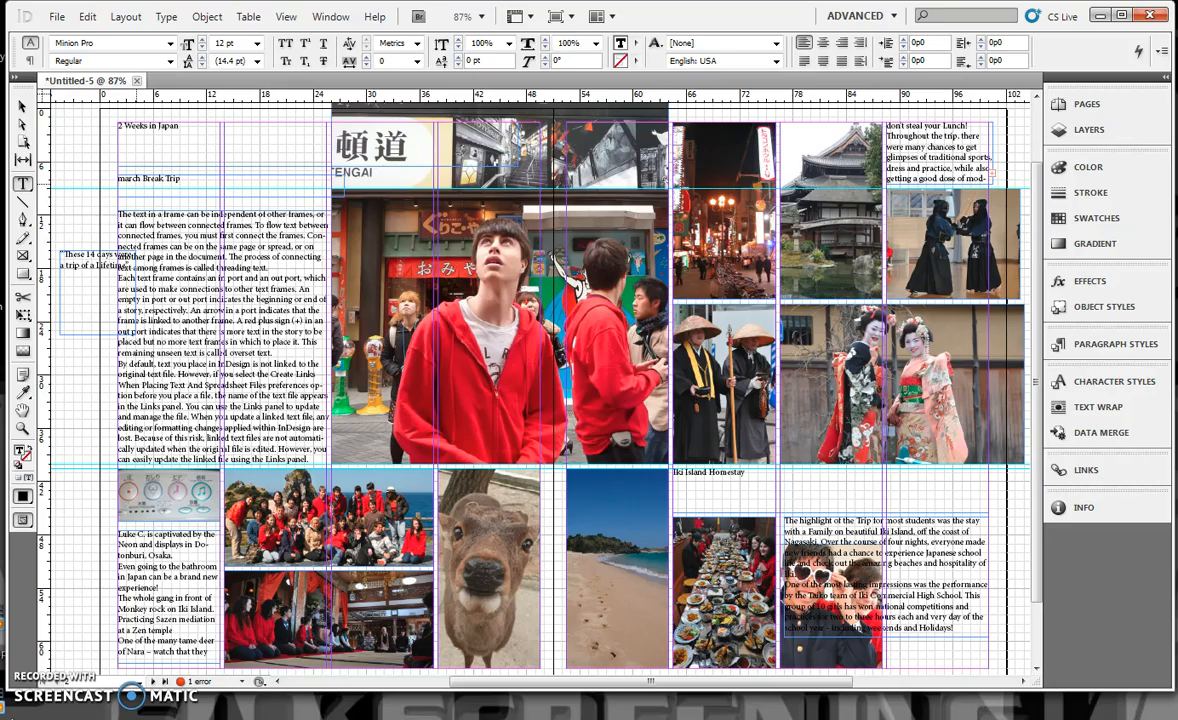
Format the "2 Weeks in Japan" headline in Myriad Pro with a dark blue CMYK colour of C 100, M 48, Y 0, K 75
{"action": "left_click_drag", "start_coordinate": [181, 126], "coordinate": [73, 125]}
{"action": "left_click", "coordinate": [170, 43]}
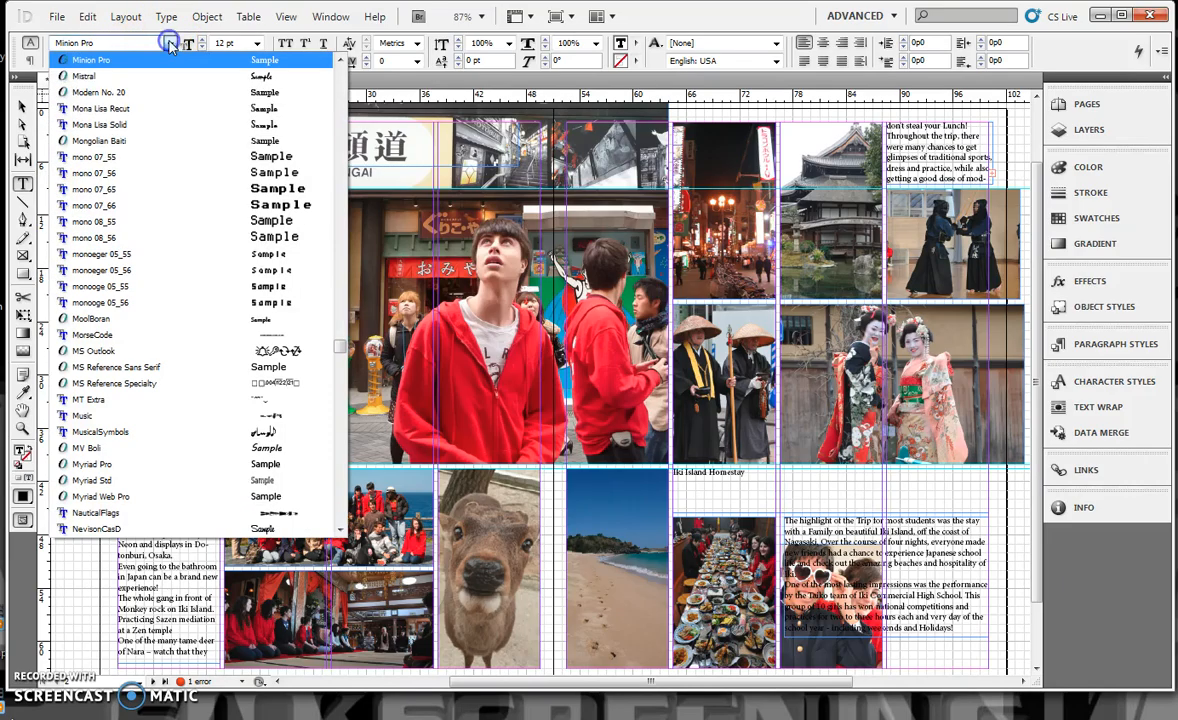
{"action": "left_click", "coordinate": [186, 466]}
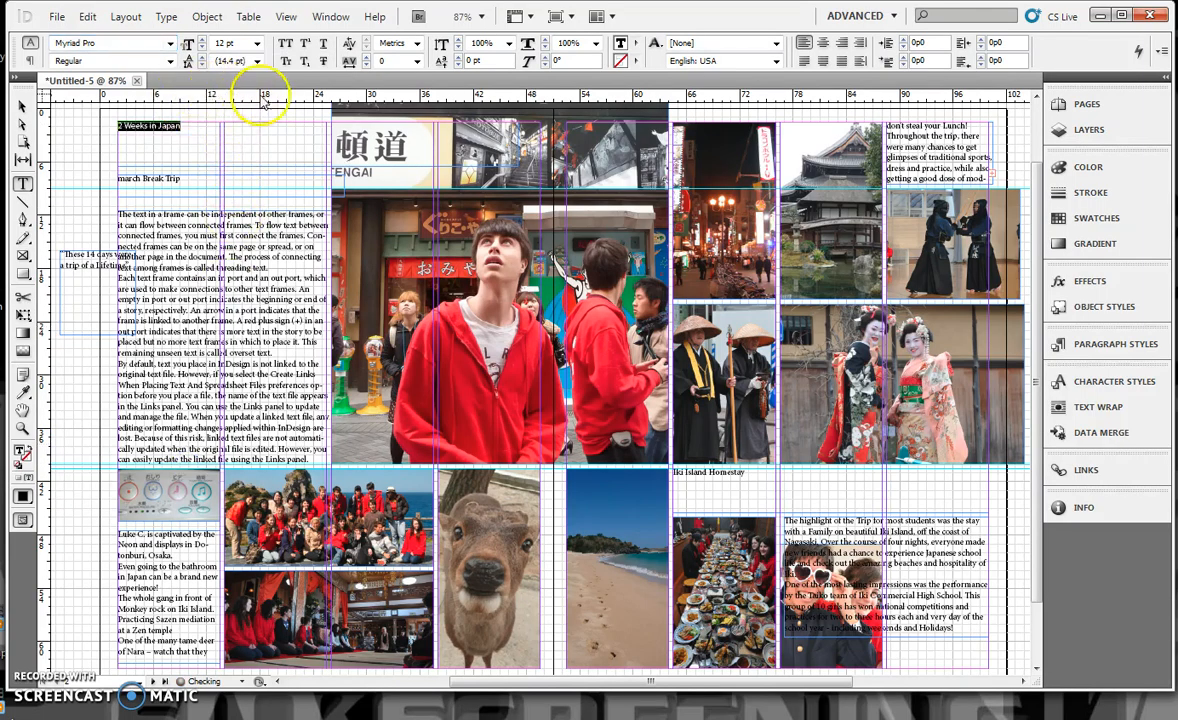
{"action": "left_click", "coordinate": [1068, 167]}
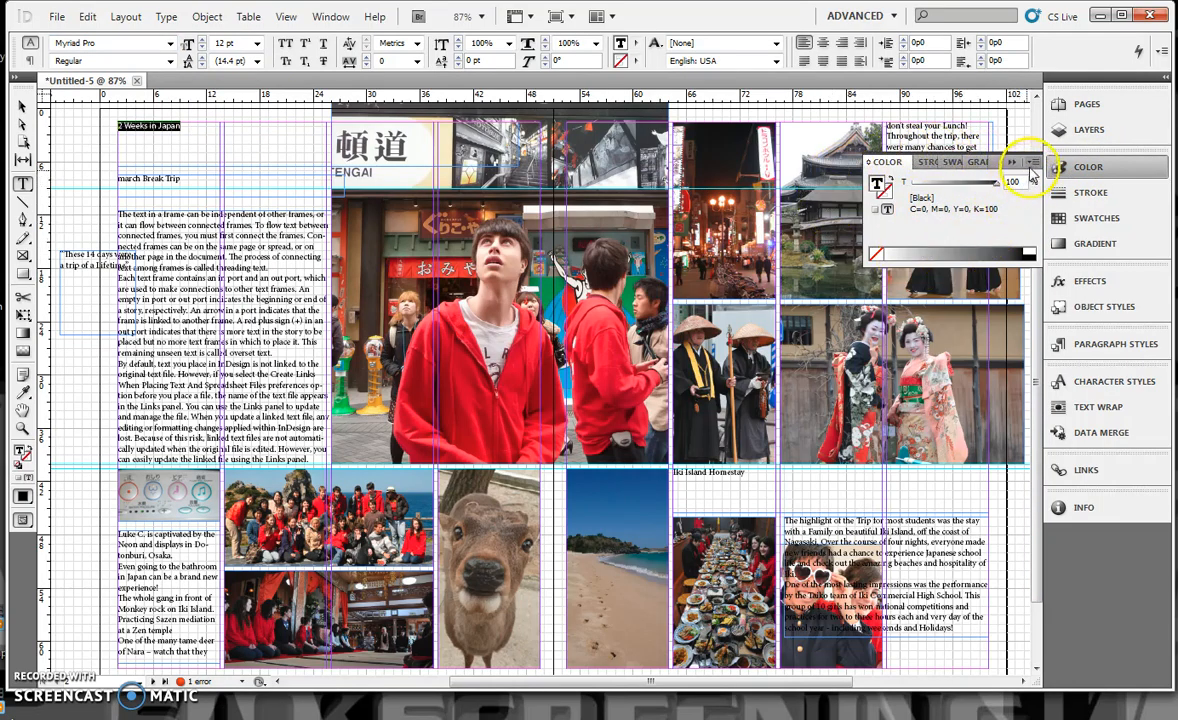
{"action": "left_click", "coordinate": [1033, 163]}
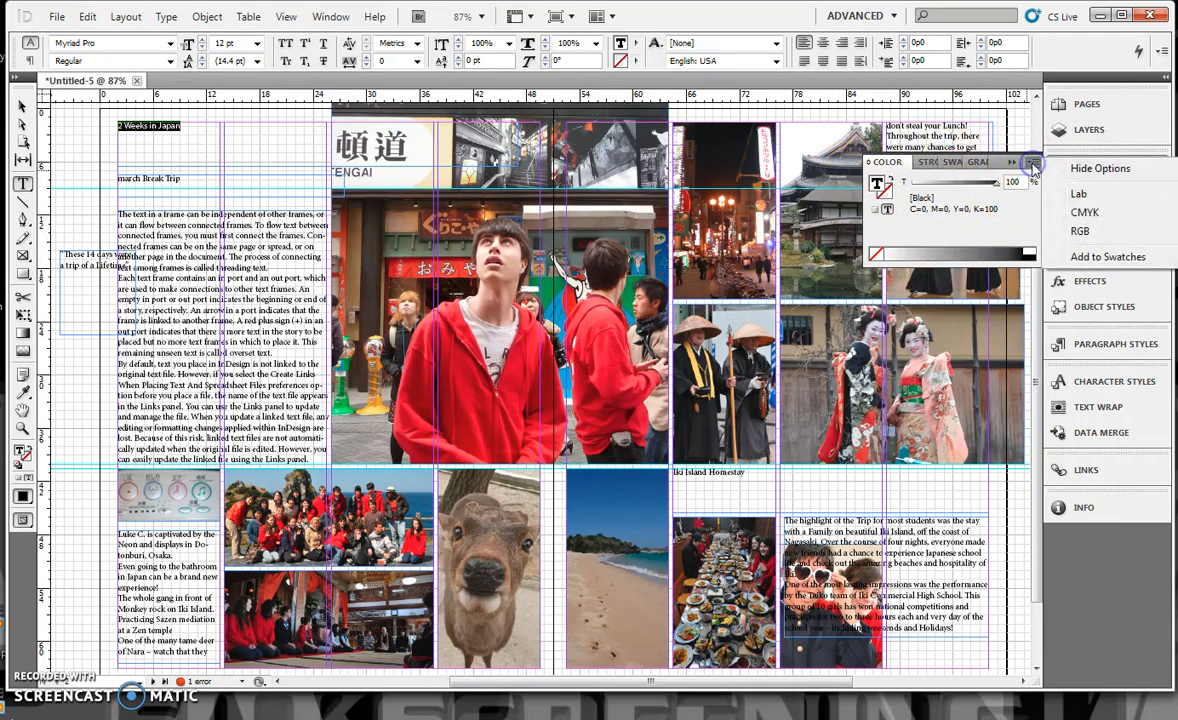
{"action": "left_click", "coordinate": [1078, 214]}
{"action": "left_click", "coordinate": [1004, 253]}
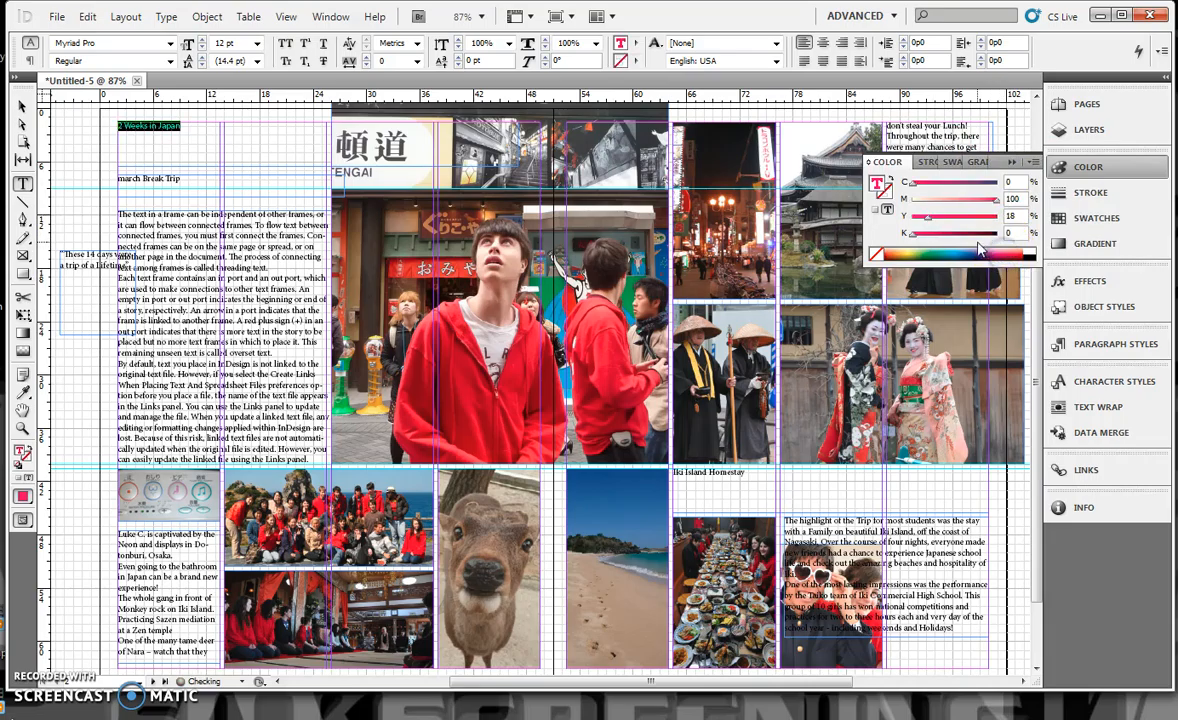
{"action": "left_click", "coordinate": [965, 259]}
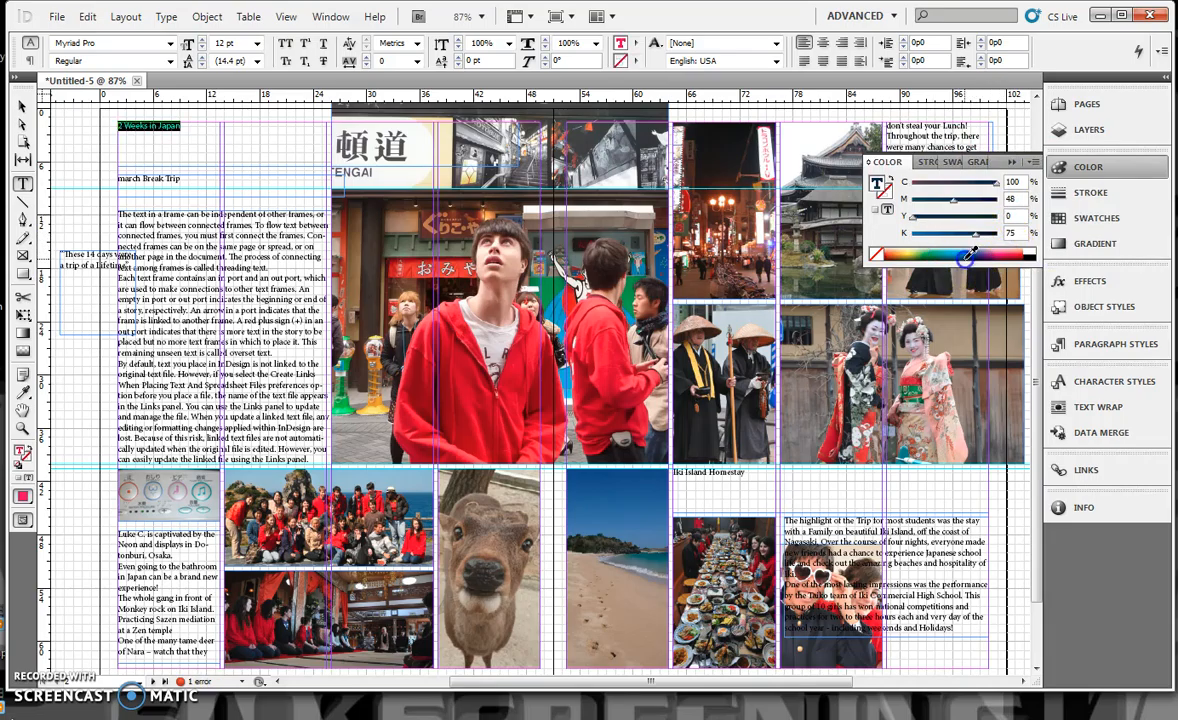
{"action": "left_click", "coordinate": [184, 136]}
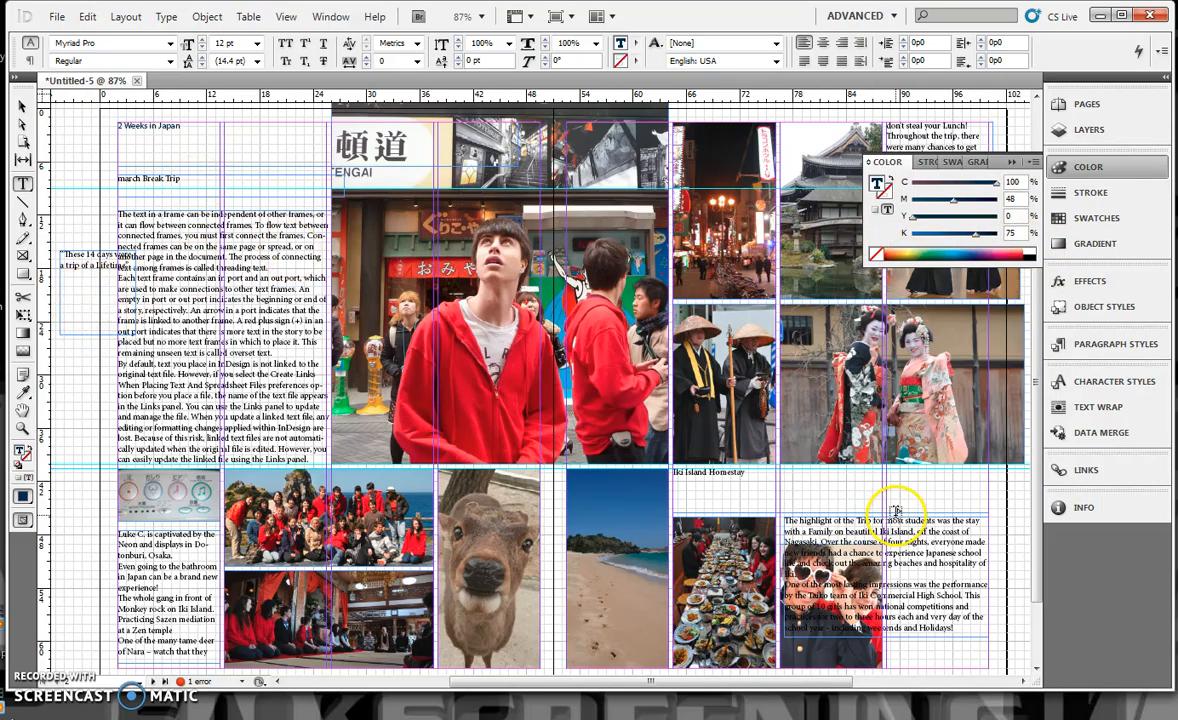
Load all the paragraph styles from Template.indd in the InDesign Training folder into the document
{"action": "left_click", "coordinate": [1115, 345]}
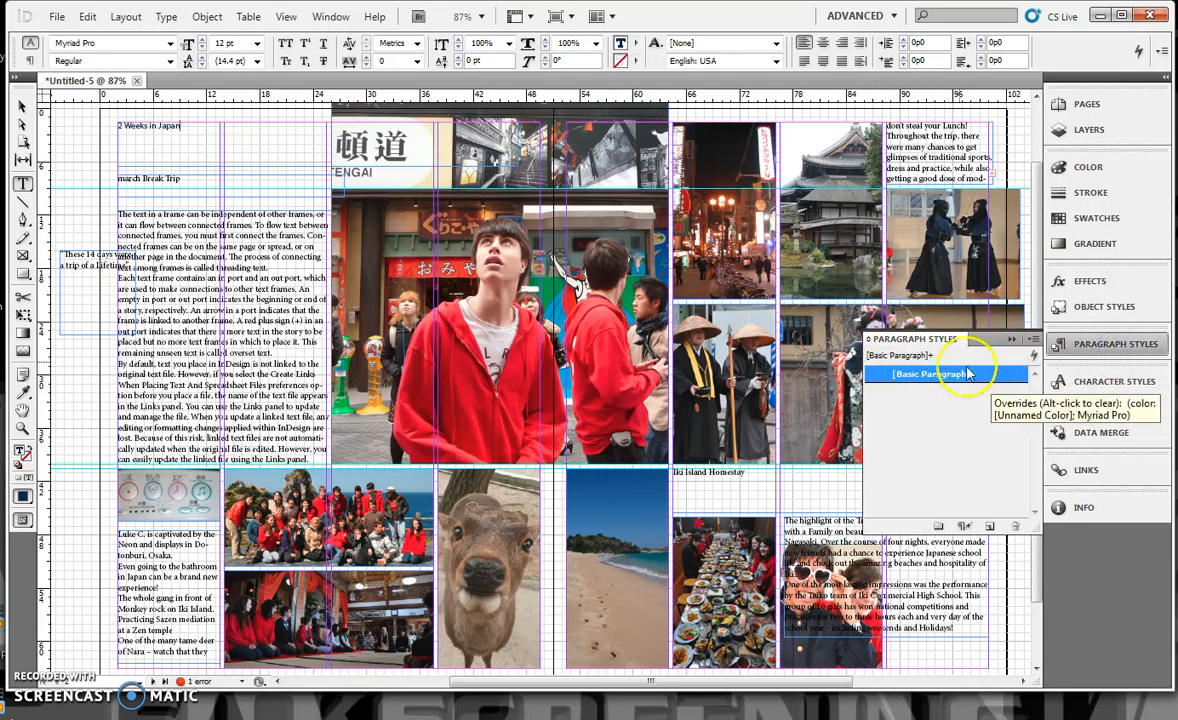
{"action": "left_click", "coordinate": [1033, 343]}
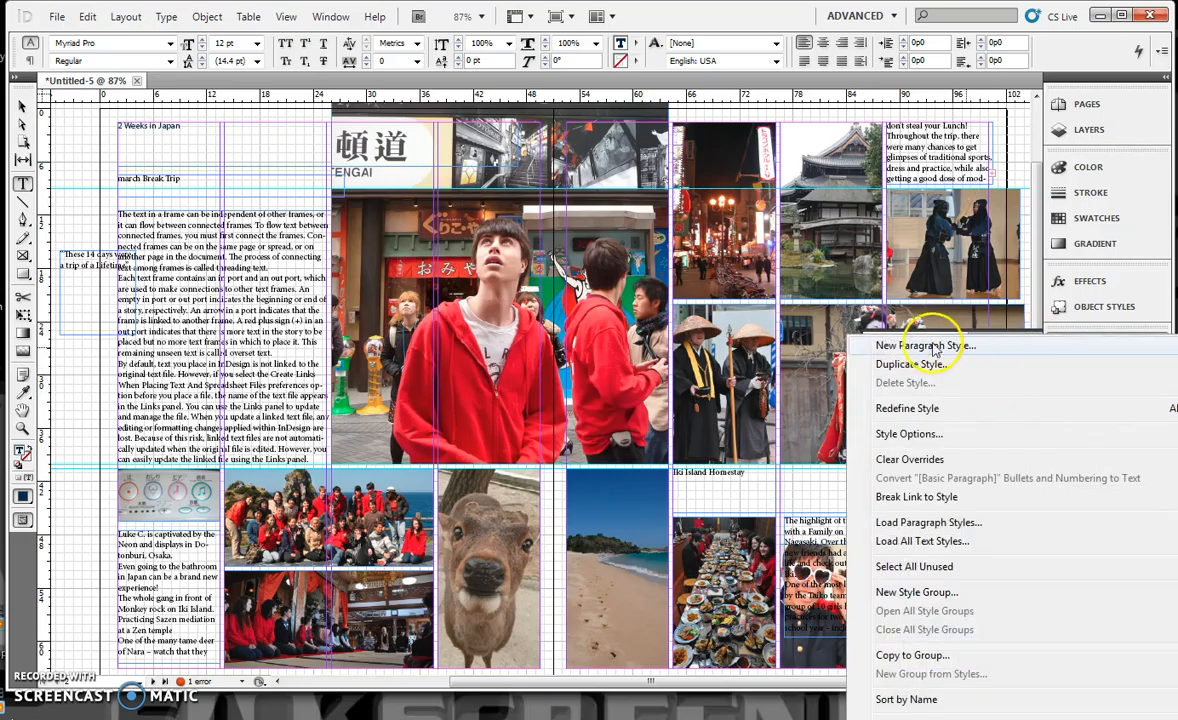
{"action": "left_click", "coordinate": [930, 523]}
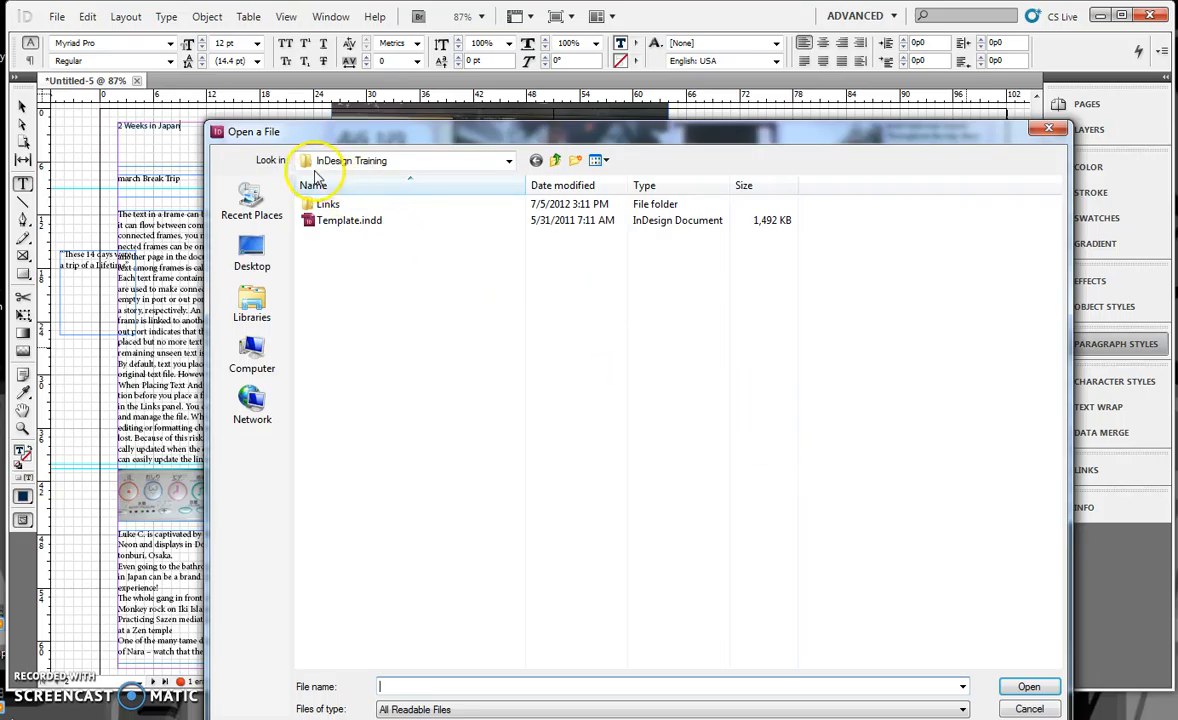
{"action": "left_click", "coordinate": [334, 224]}
{"action": "left_click", "coordinate": [583, 386]}
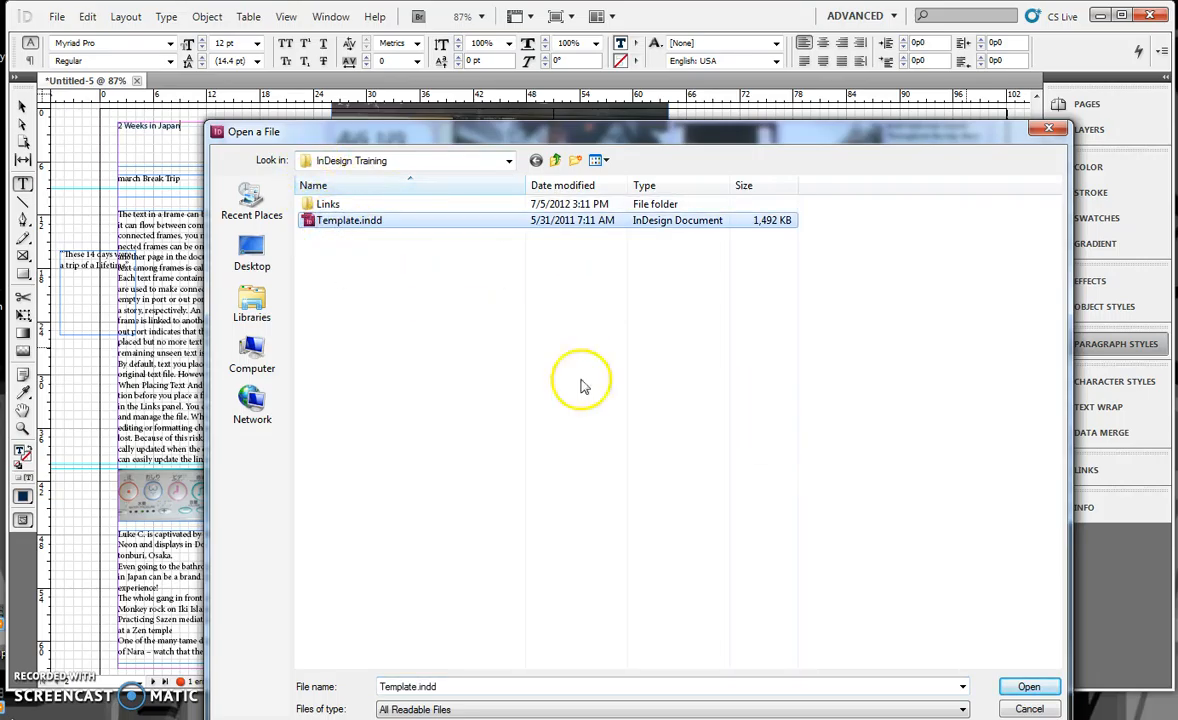
{"action": "left_click", "coordinate": [1030, 687]}
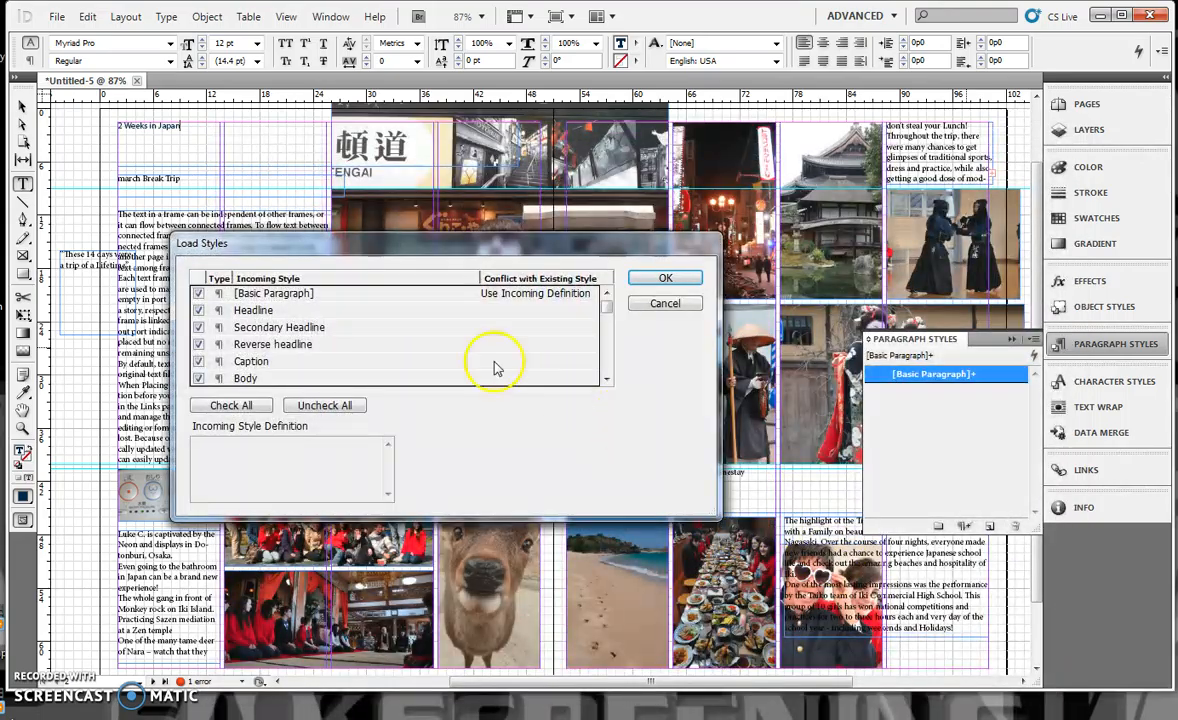
{"action": "mouse_move", "coordinate": [608, 314]}
{"action": "left_mouse_down"}
{"action": "mouse_move", "coordinate": [607, 371]}
{"action": "mouse_move", "coordinate": [615, 305]}
{"action": "left_mouse_up"}
{"action": "left_click", "coordinate": [667, 283]}
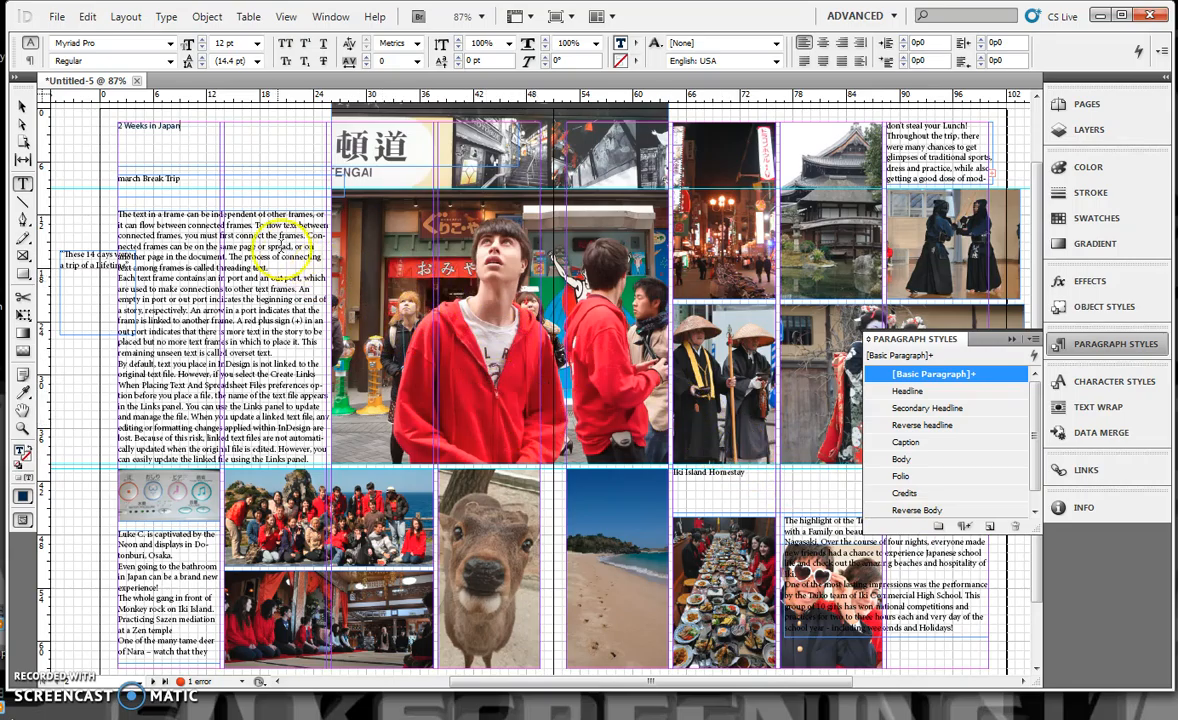
Apply the Headline paragraph style to "2 Weeks in Japan" and Secondary Headline to "march Break Trip"
{"action": "left_click", "coordinate": [22, 107]}
{"action": "left_click", "coordinate": [157, 143]}
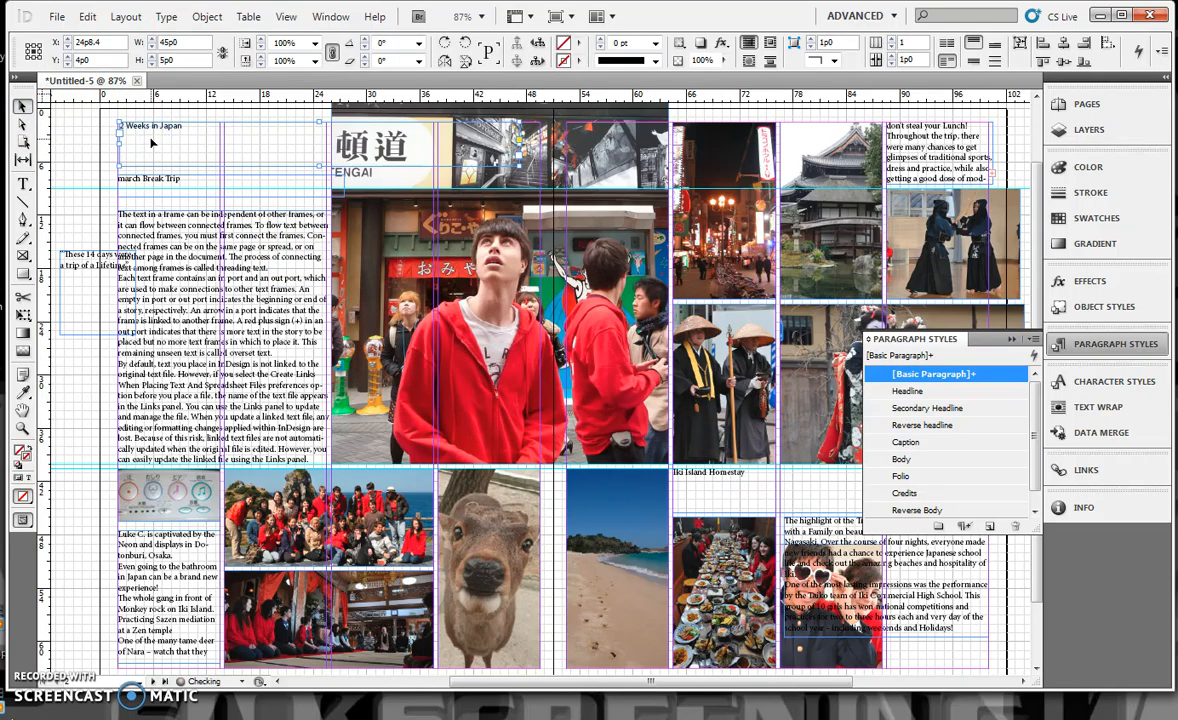
{"action": "left_click", "coordinate": [955, 391]}
{"action": "left_click", "coordinate": [170, 182]}
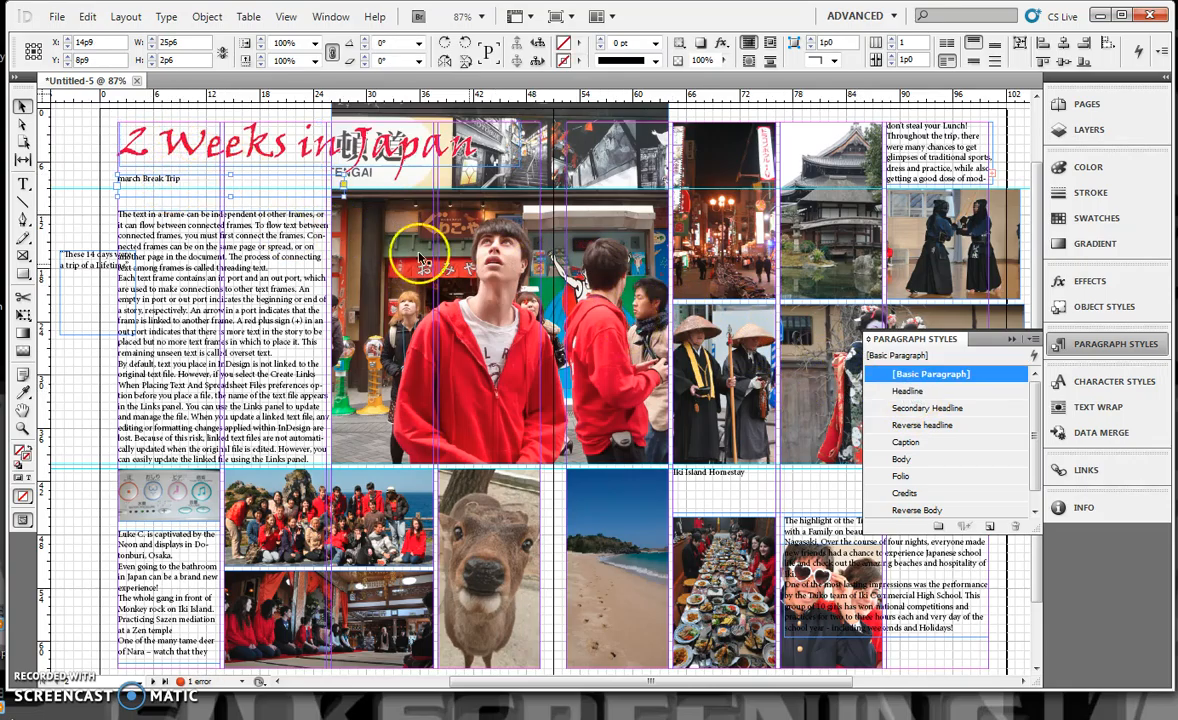
{"action": "left_click", "coordinate": [925, 409]}
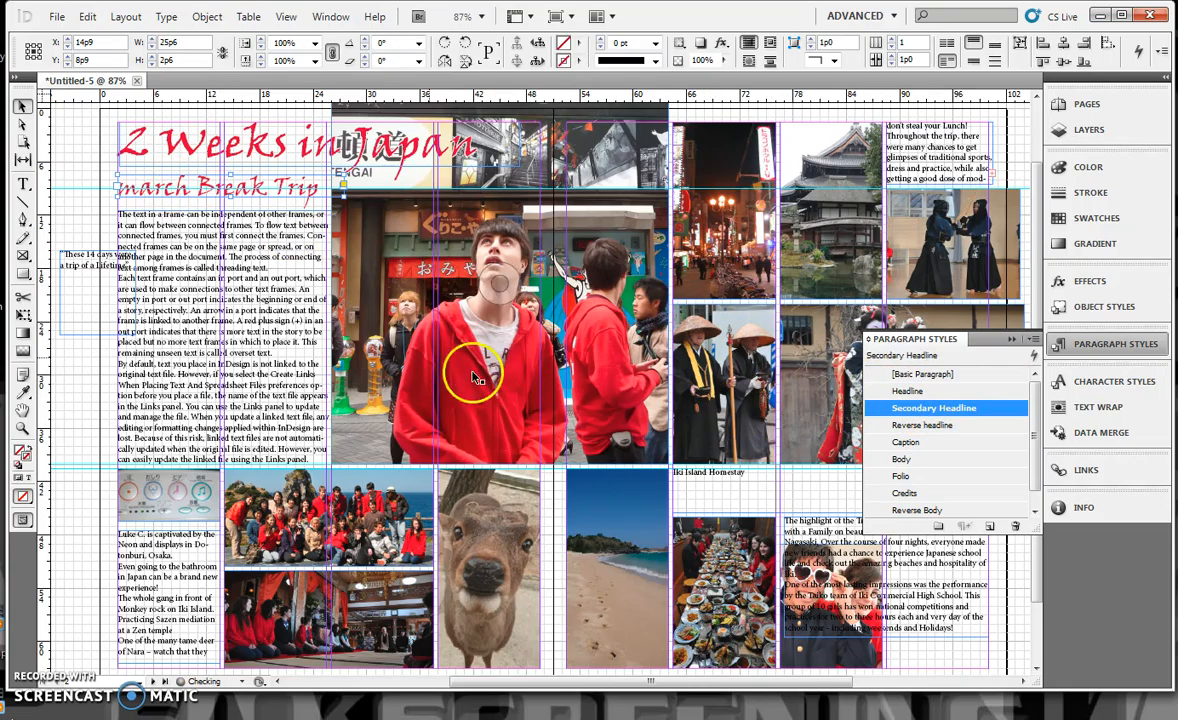
Apply the Body style to the main story frame and the Pulled Quote style to the "These 14 days" quote
{"action": "left_click", "coordinate": [197, 330]}
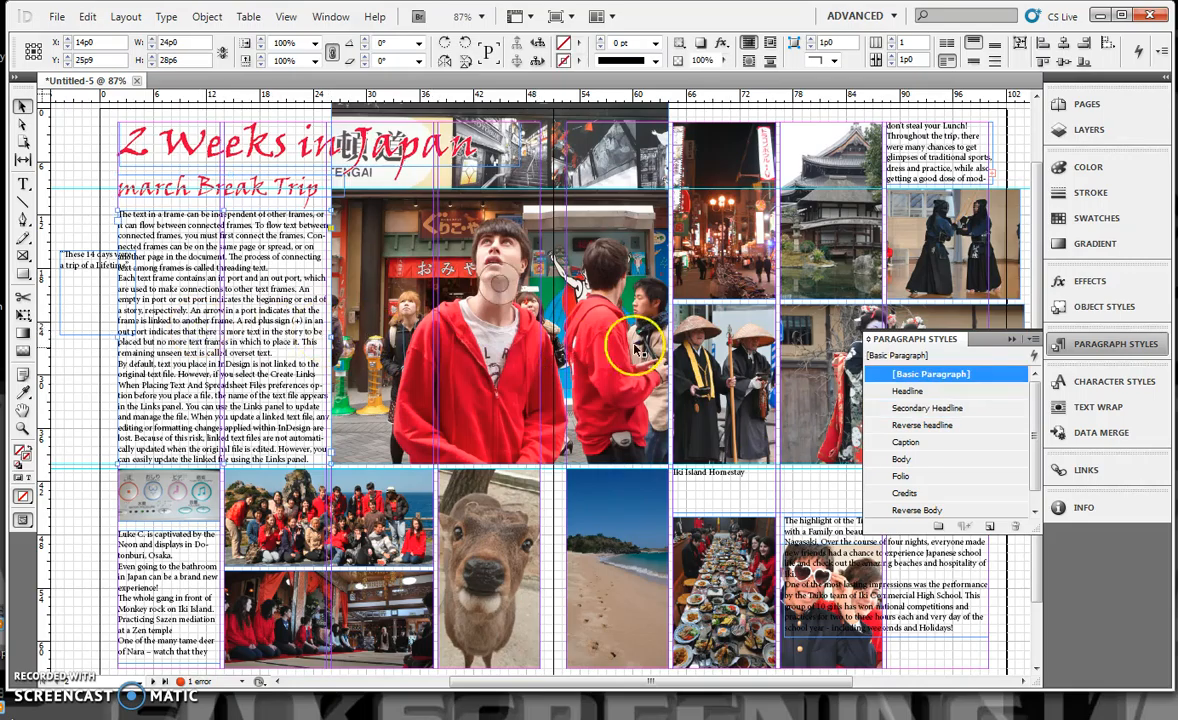
{"action": "left_click", "coordinate": [903, 459]}
{"action": "left_click", "coordinate": [78, 260]}
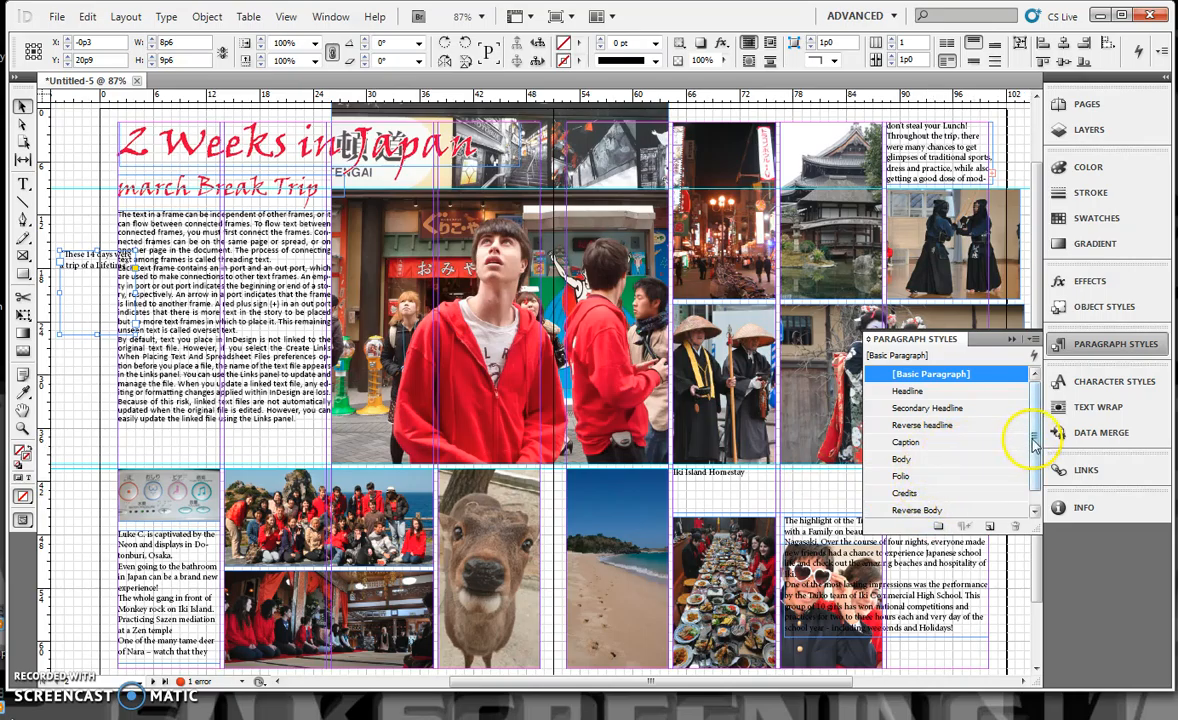
{"action": "left_click_drag", "start_coordinate": [1036, 437], "coordinate": [1037, 453]}
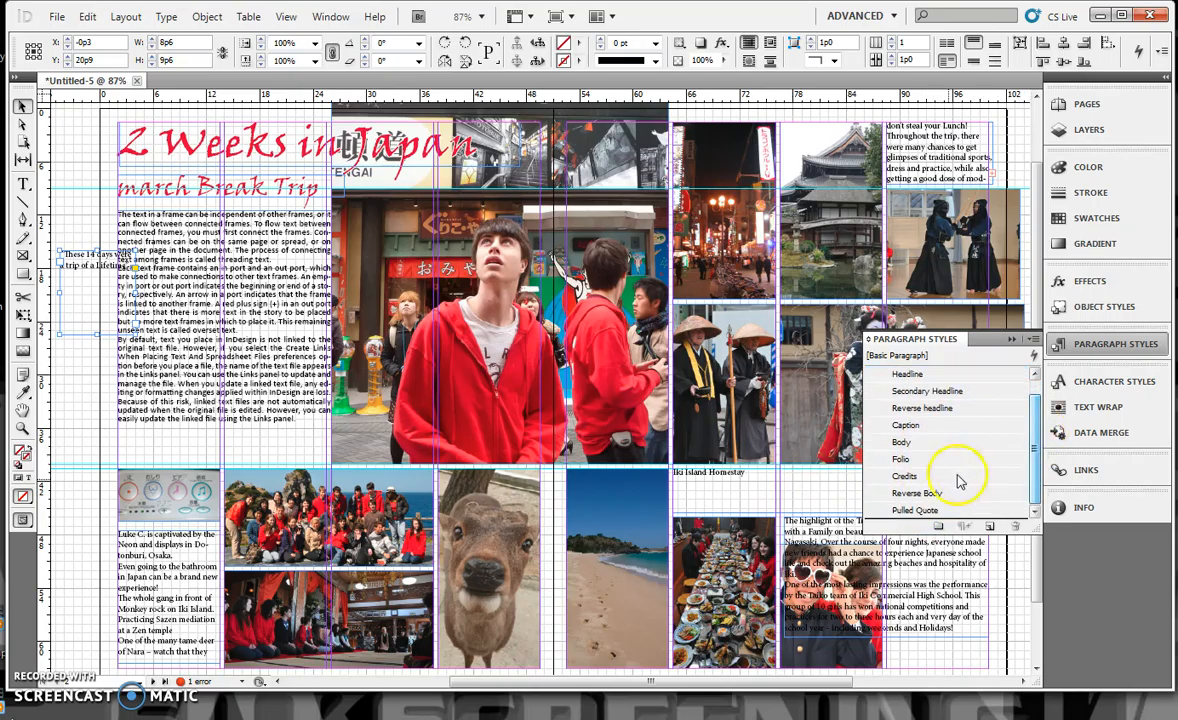
{"action": "left_click", "coordinate": [915, 510]}
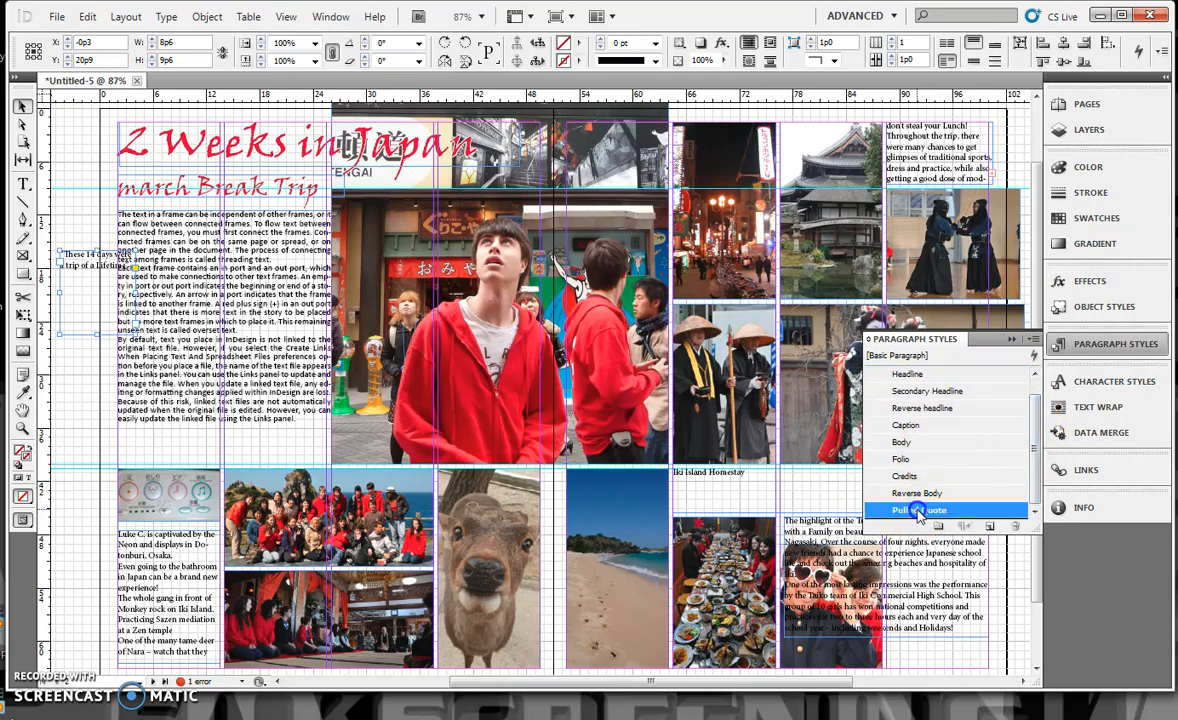
Try to apply the Caption paragraph style to the captions frame beneath the control-panel photo
{"action": "left_click", "coordinate": [159, 582]}
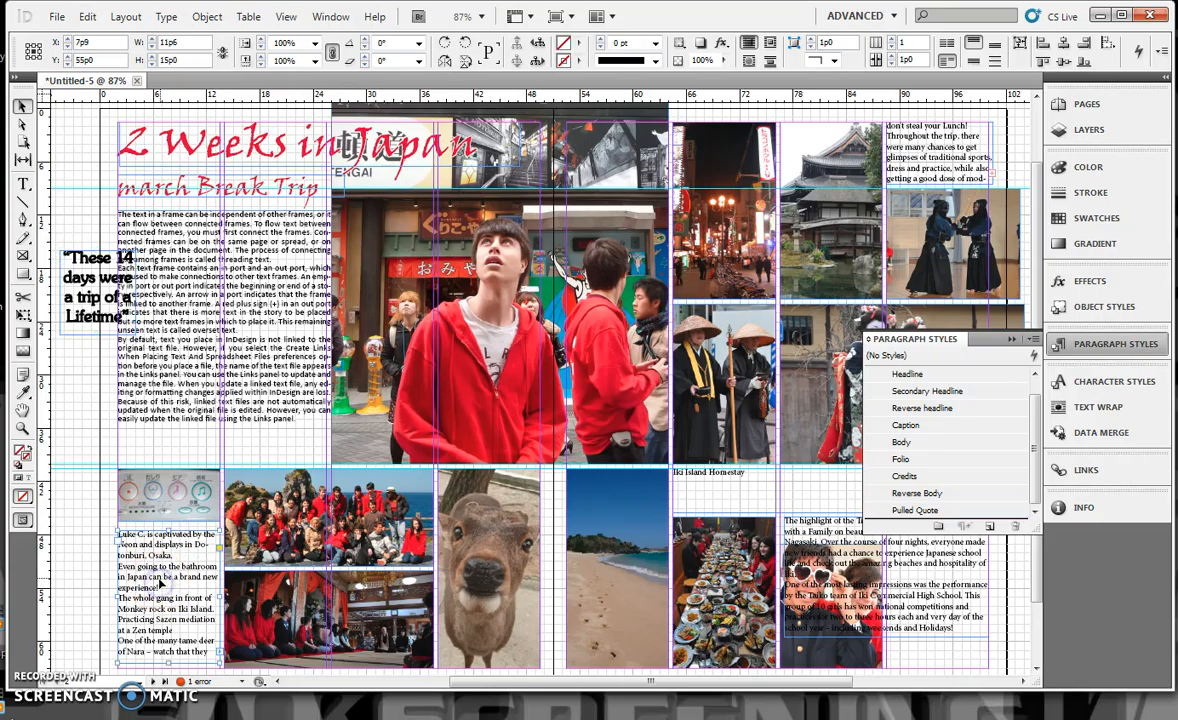
{"action": "left_click", "coordinate": [906, 425]}
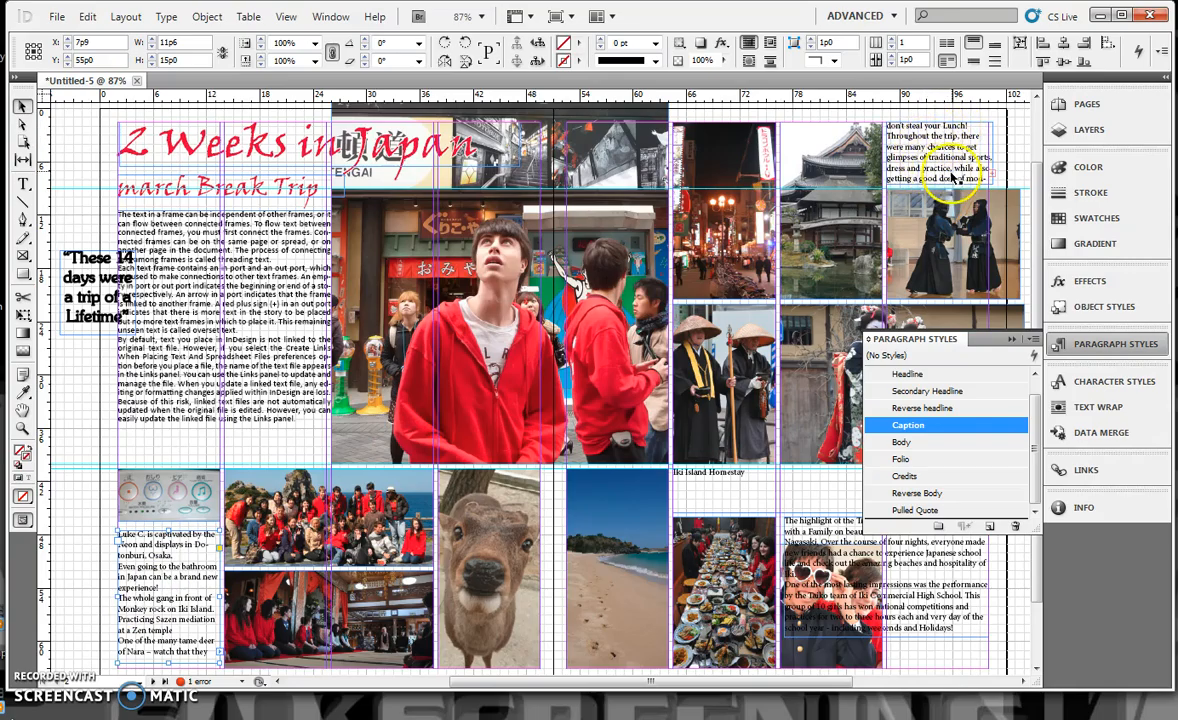
Apply Reverse headline to the "Iki Island Homestay" title and Reverse Body to the homestay story
{"action": "left_click", "coordinate": [735, 485]}
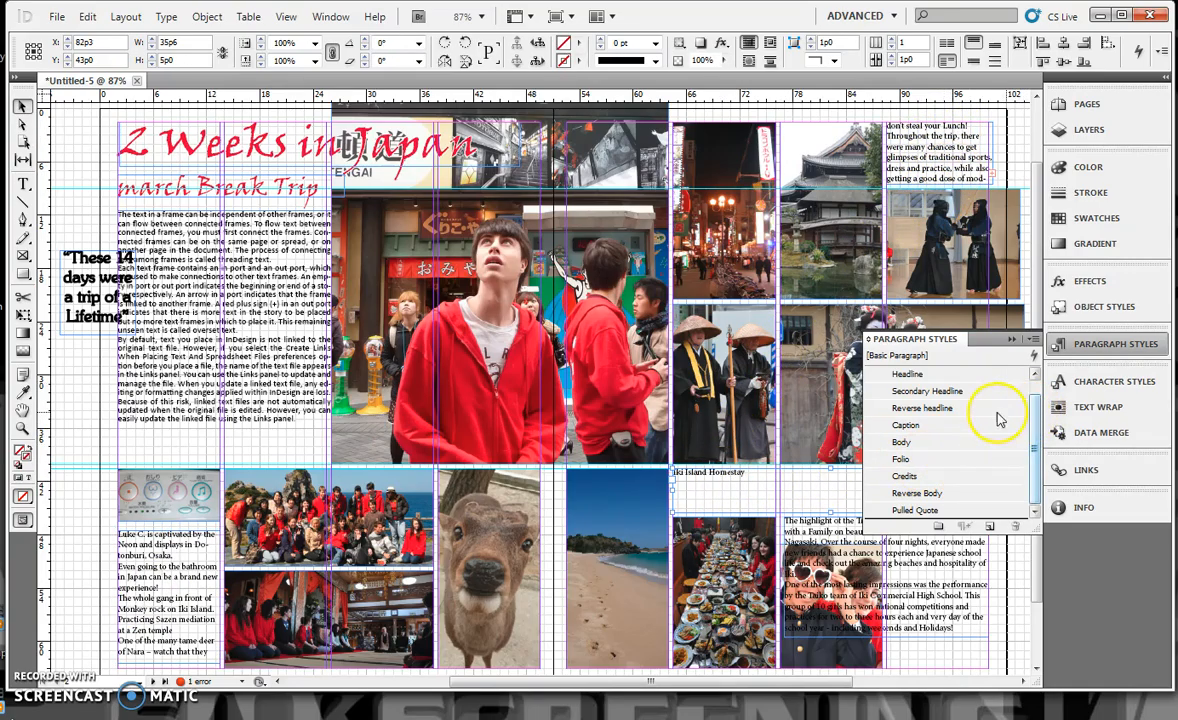
{"action": "left_click", "coordinate": [929, 410]}
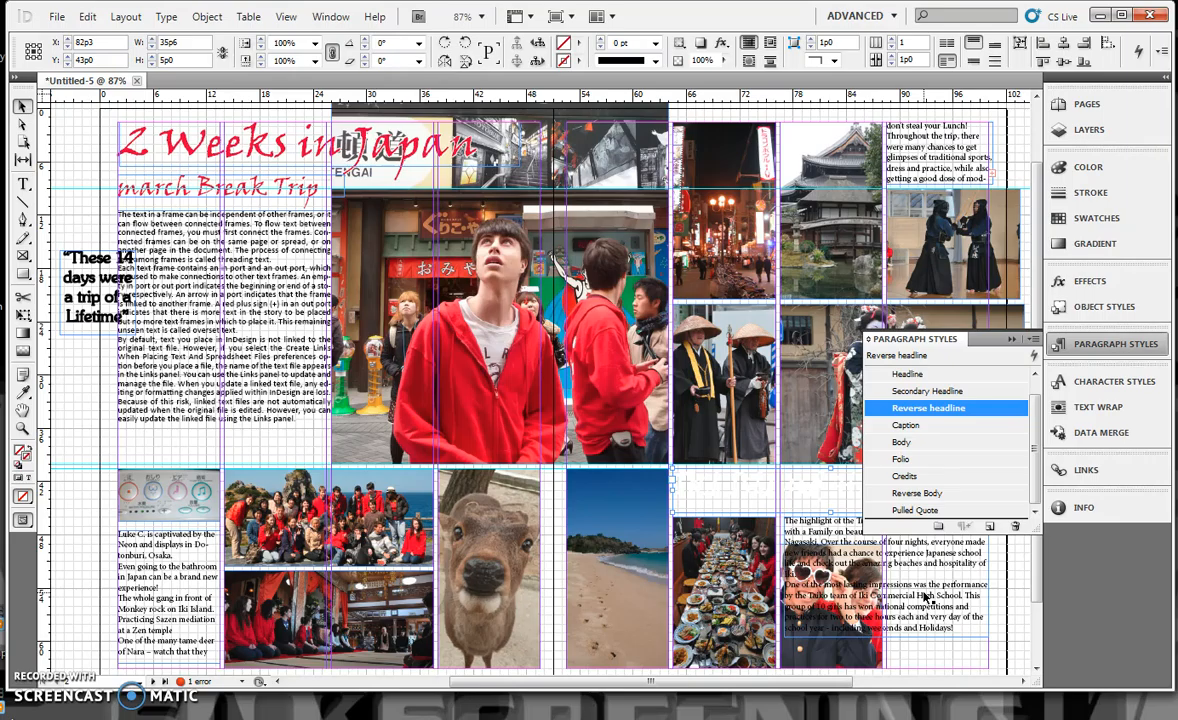
{"action": "left_click", "coordinate": [913, 537]}
{"action": "left_click", "coordinate": [928, 494]}
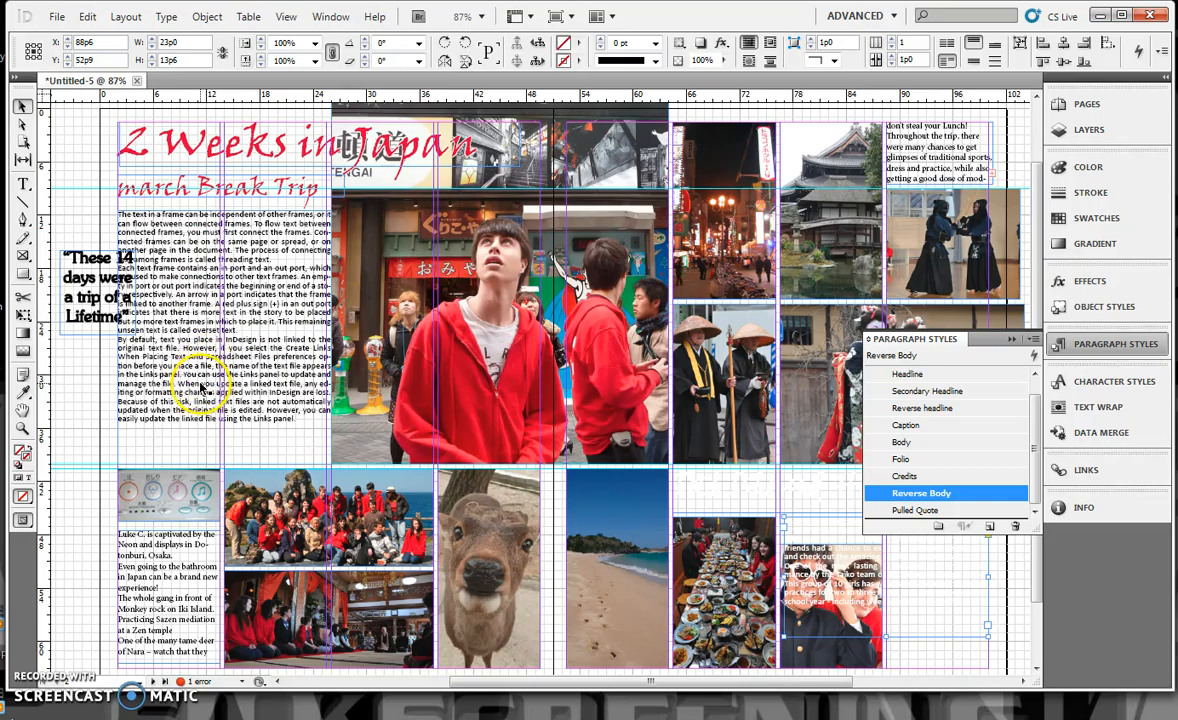
Narrow the main story frame to 23p6 wide and extend the captions frame under the control-panel photo upward to 15p6 high
{"action": "left_click", "coordinate": [295, 340]}
{"action": "left_click_drag", "start_coordinate": [334, 334], "coordinate": [327, 337]}
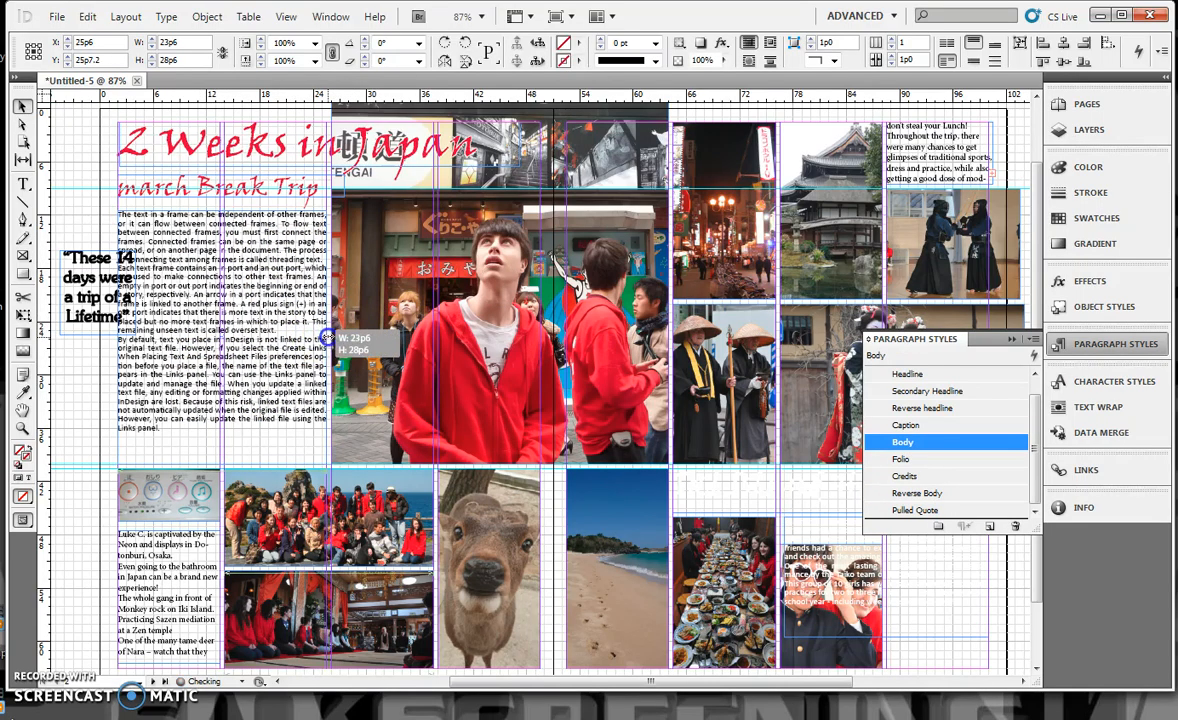
{"action": "left_click", "coordinate": [188, 566]}
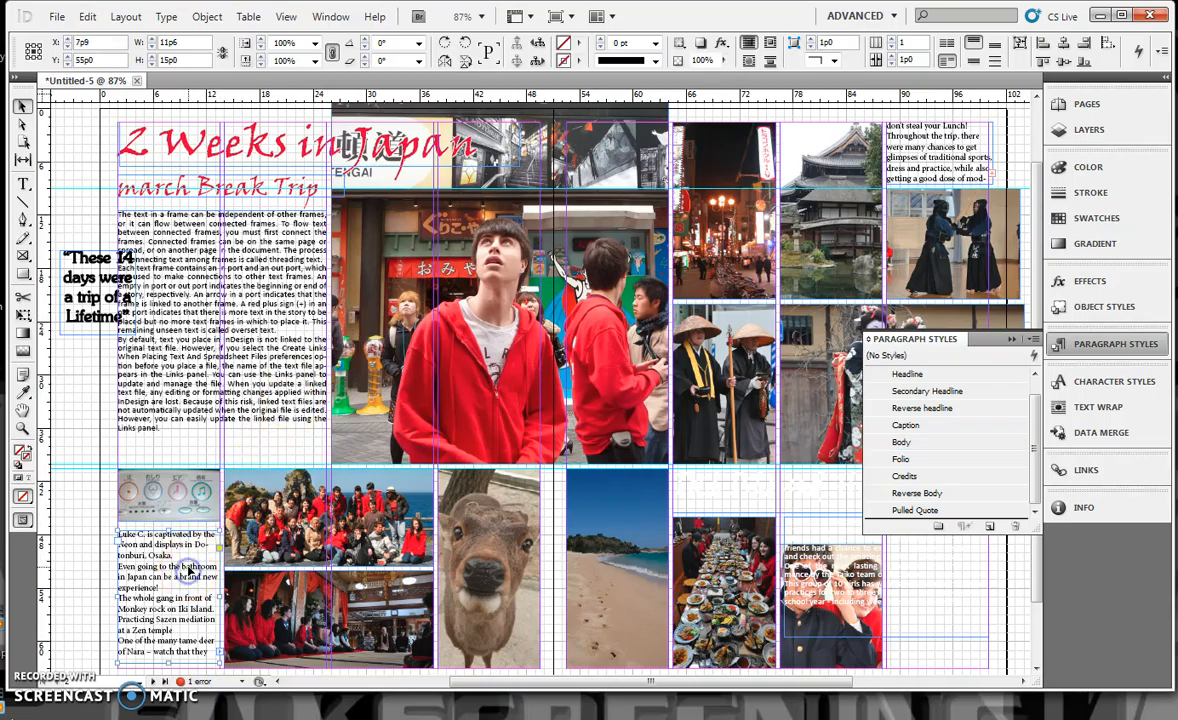
{"action": "left_click_drag", "start_coordinate": [171, 533], "coordinate": [171, 529]}
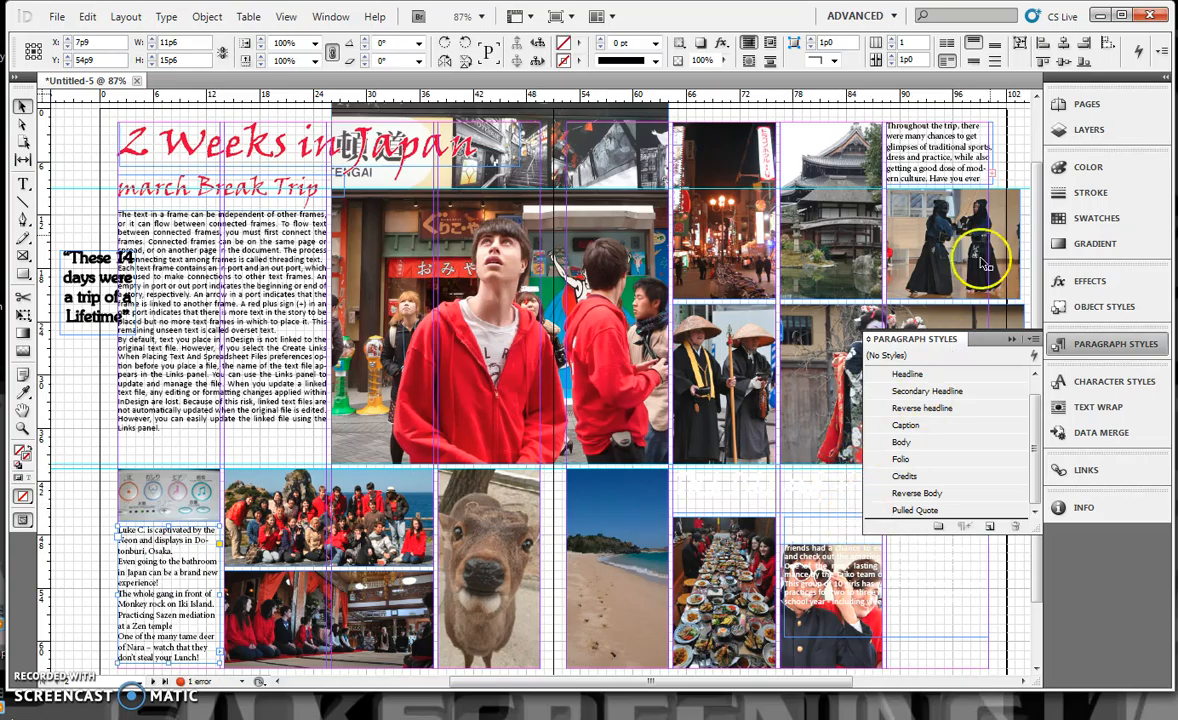
Narrow the threaded captions frame above the kendo photo to 11p6 wide
{"action": "left_click", "coordinate": [974, 155]}
{"action": "left_click_drag", "start_coordinate": [990, 148], "coordinate": [988, 148]}
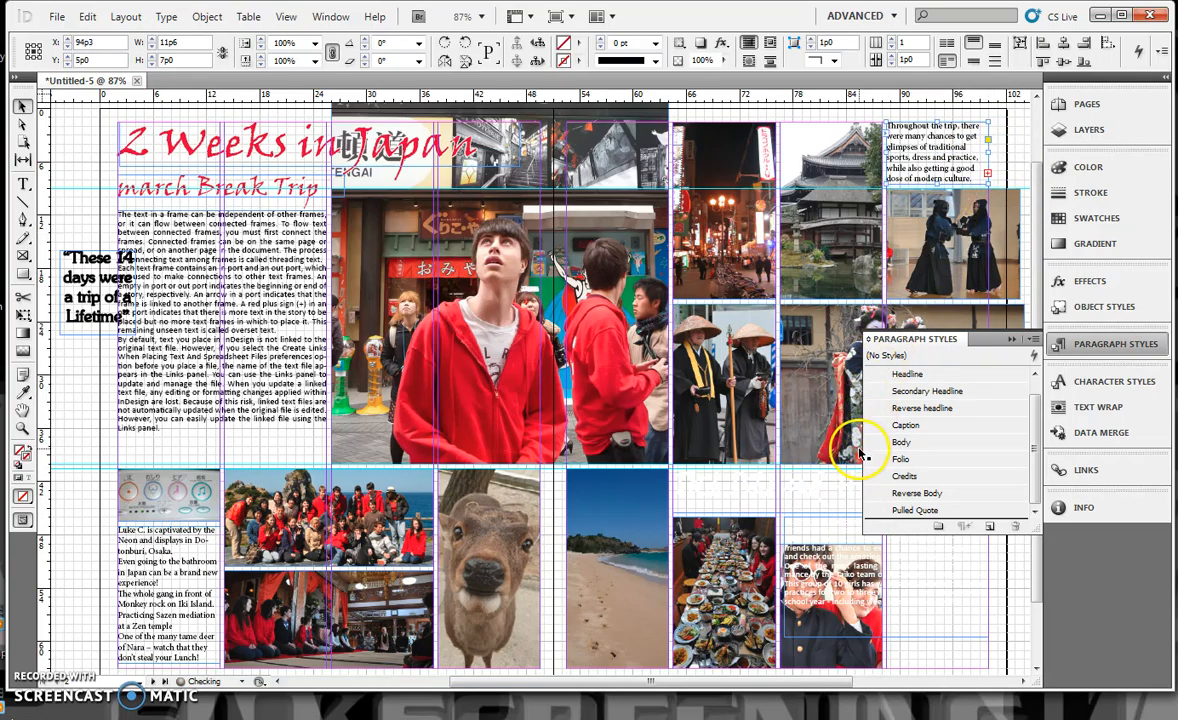
{"action": "left_click", "coordinate": [1013, 341]}
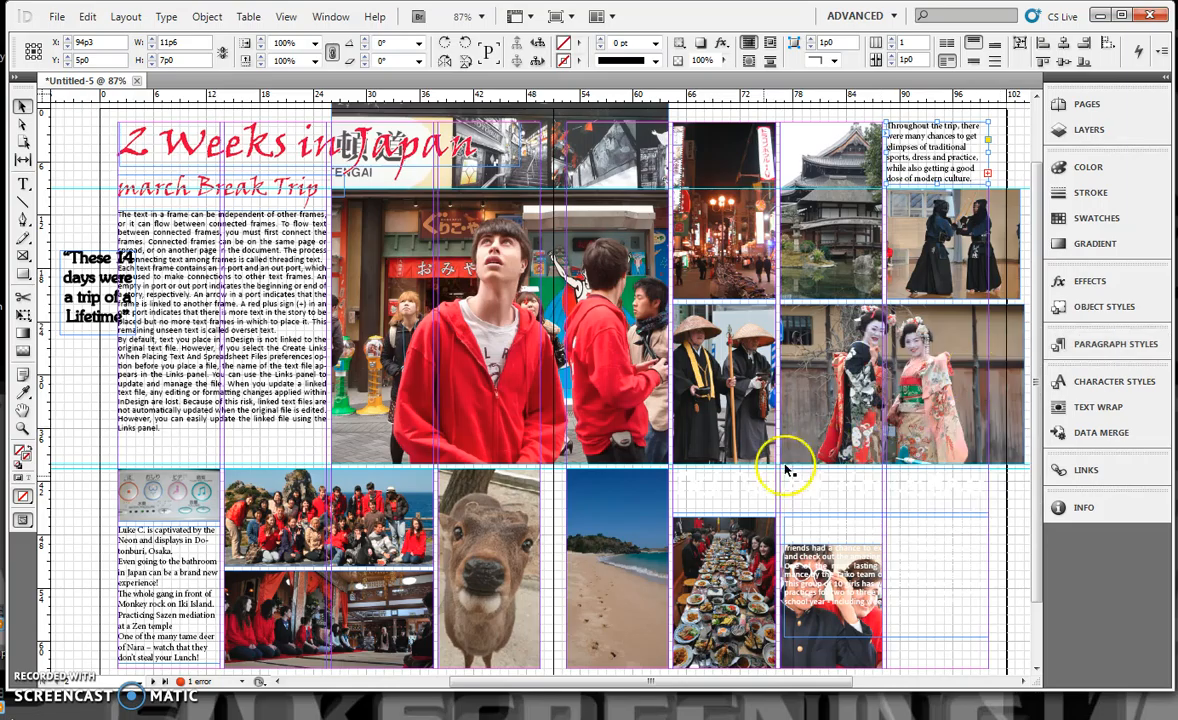
Draw a rectangle about 39p6 by 22p6 over the Iki Island homestay section and fill it with the C=15 M=100 Y=100 K=0 red swatch
{"action": "left_click", "coordinate": [24, 276]}
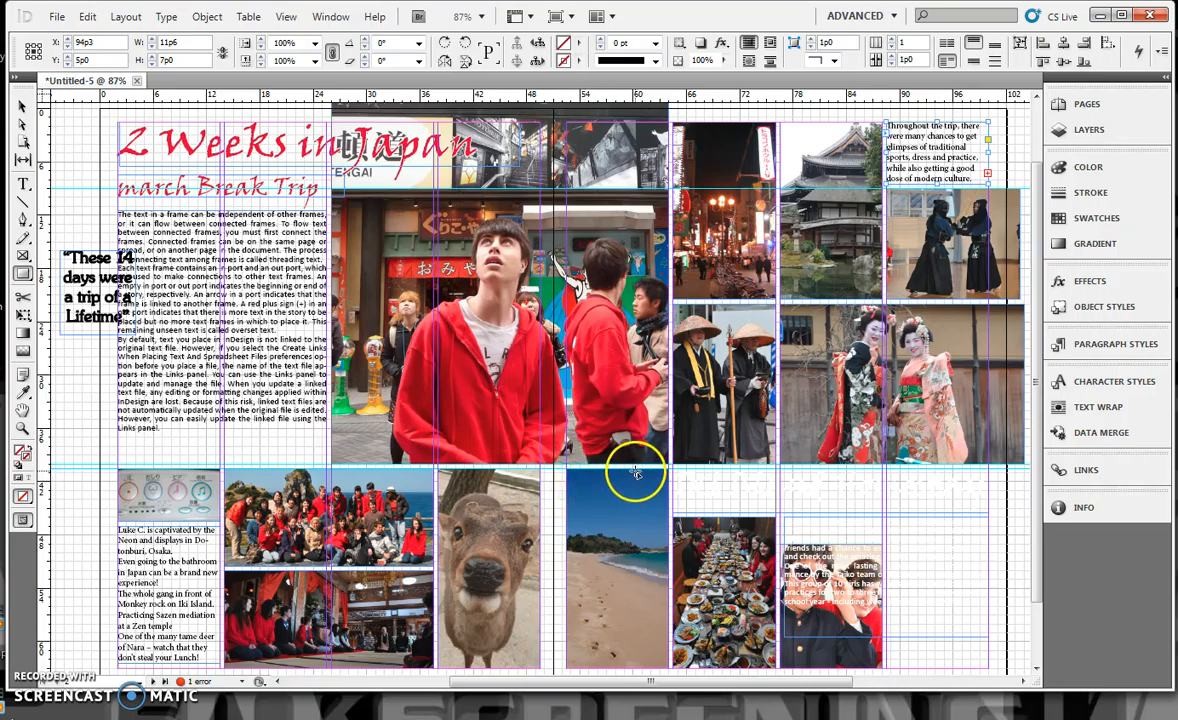
{"action": "left_click_drag", "start_coordinate": [636, 471], "coordinate": [989, 668]}
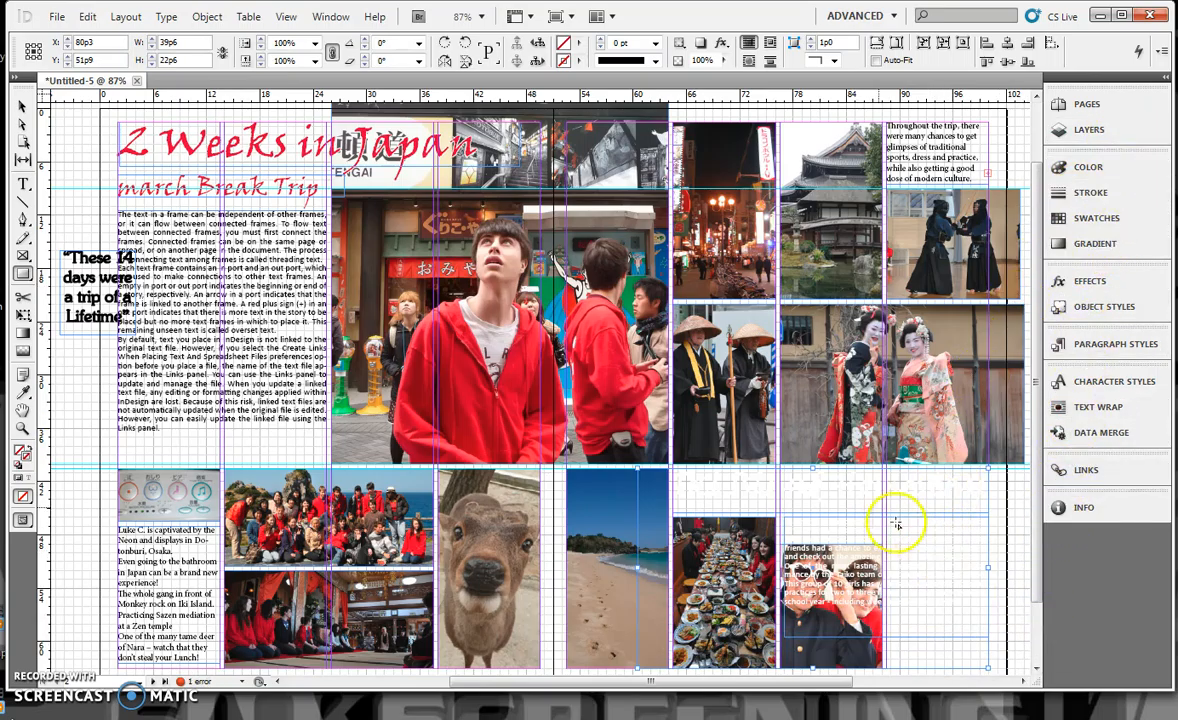
{"action": "left_click", "coordinate": [1099, 218]}
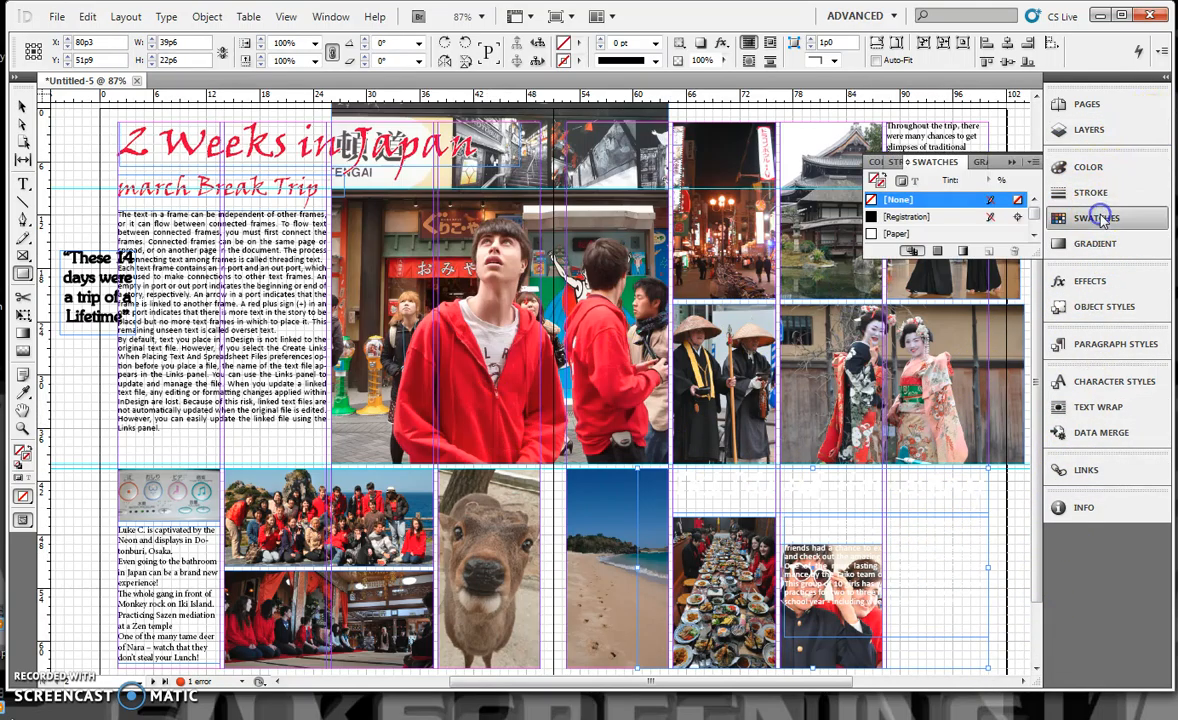
{"action": "left_click", "coordinate": [1033, 224]}
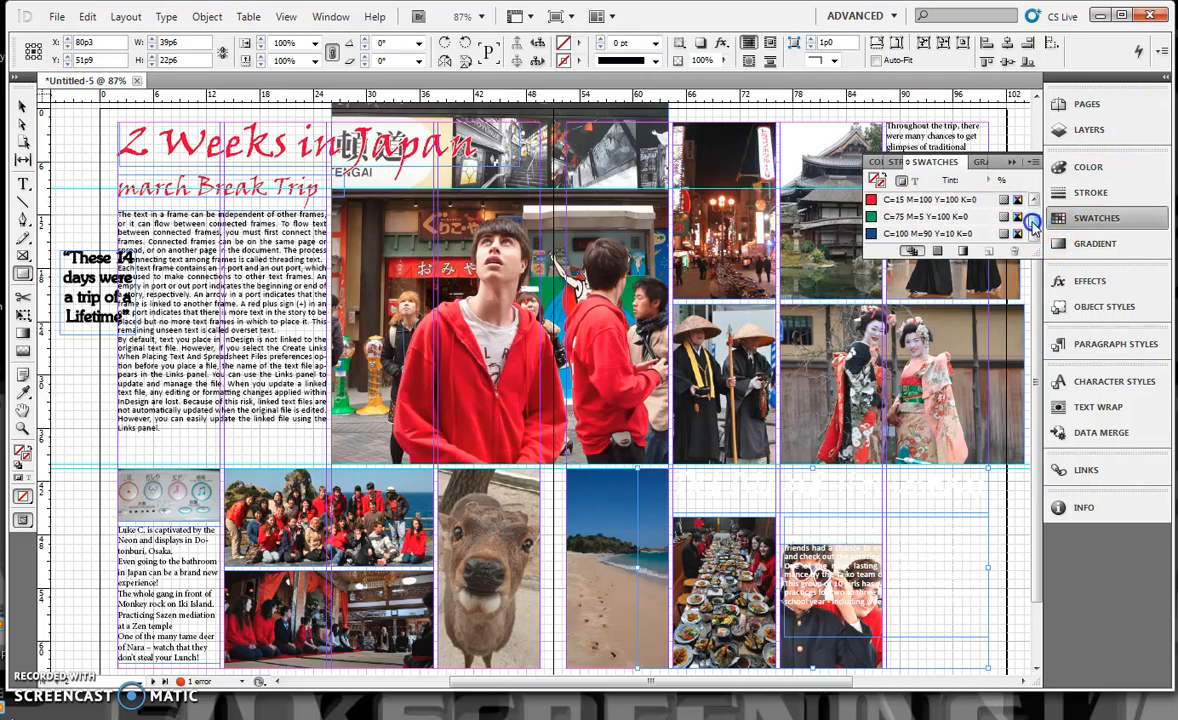
{"action": "left_click_drag", "start_coordinate": [1031, 227], "coordinate": [1032, 218]}
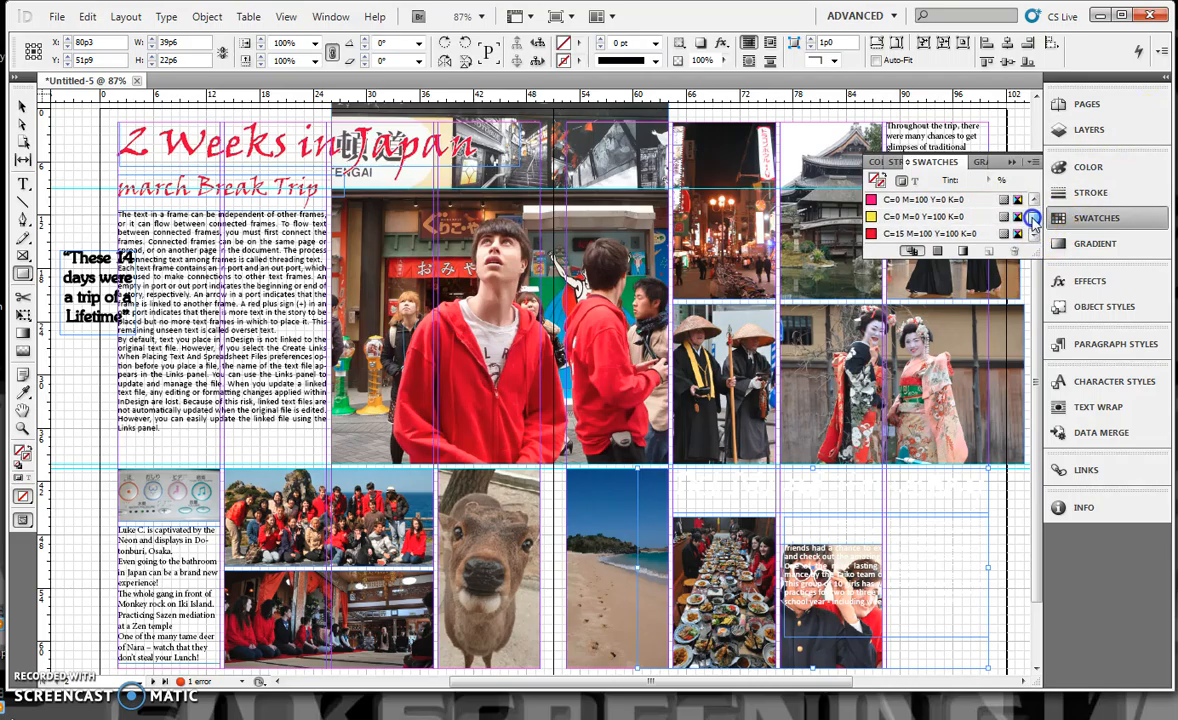
{"action": "left_click", "coordinate": [874, 236]}
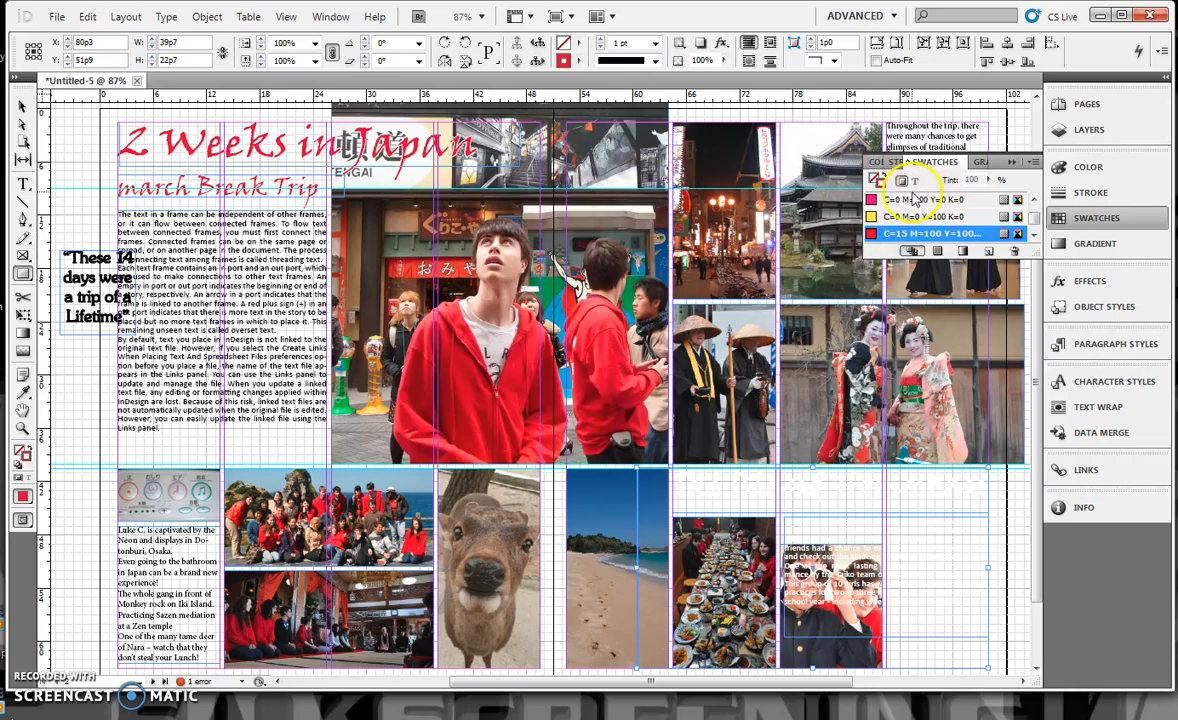
{"action": "left_click", "coordinate": [882, 176]}
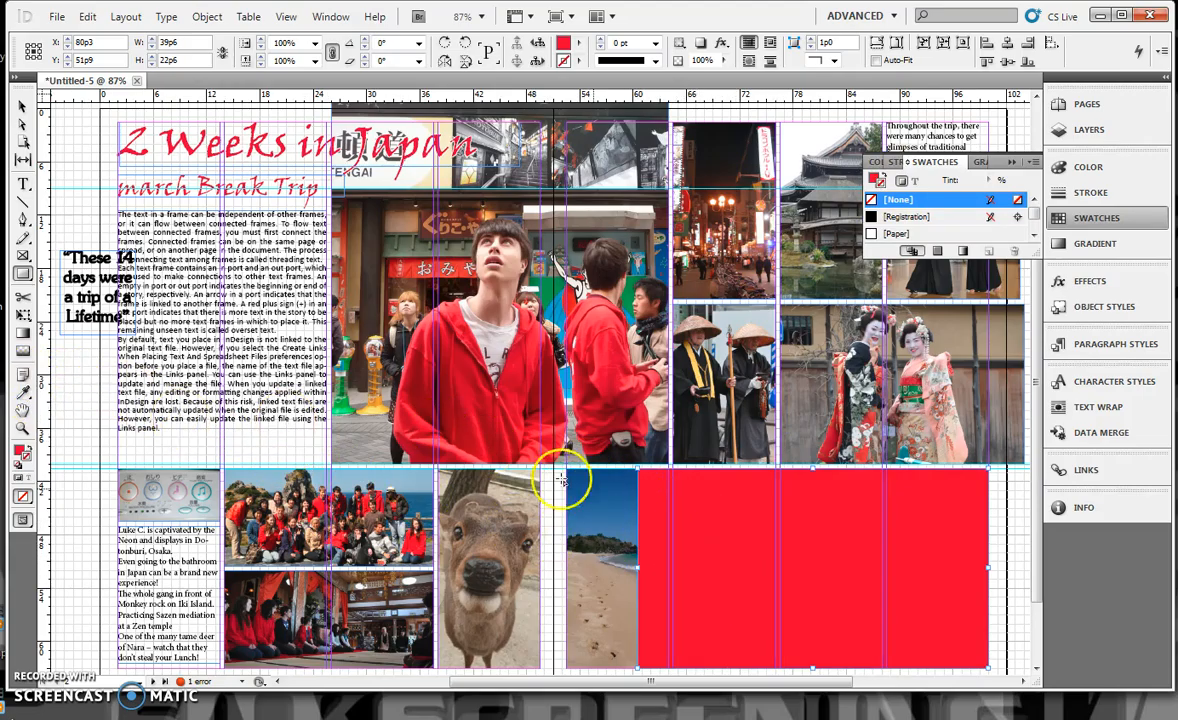
Try sampling the red of the boy's sweater with the Eyedropper for the rectangle over the homestay section
{"action": "left_click", "coordinate": [23, 392]}
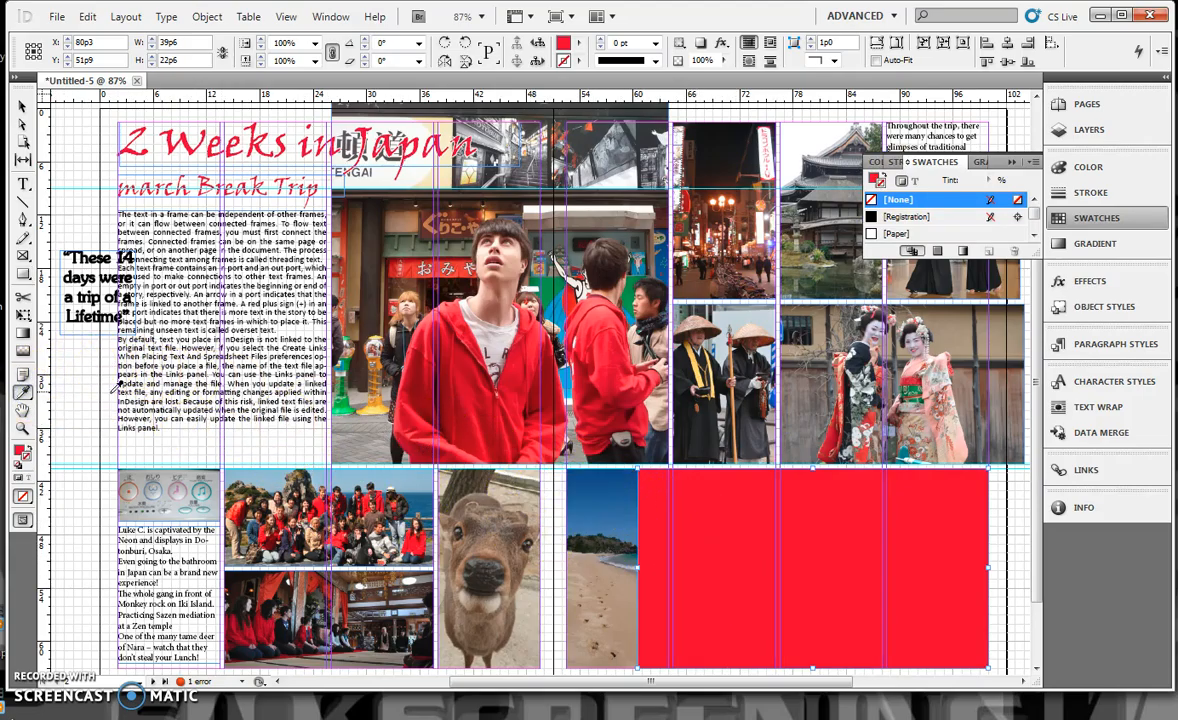
{"action": "left_click", "coordinate": [476, 401]}
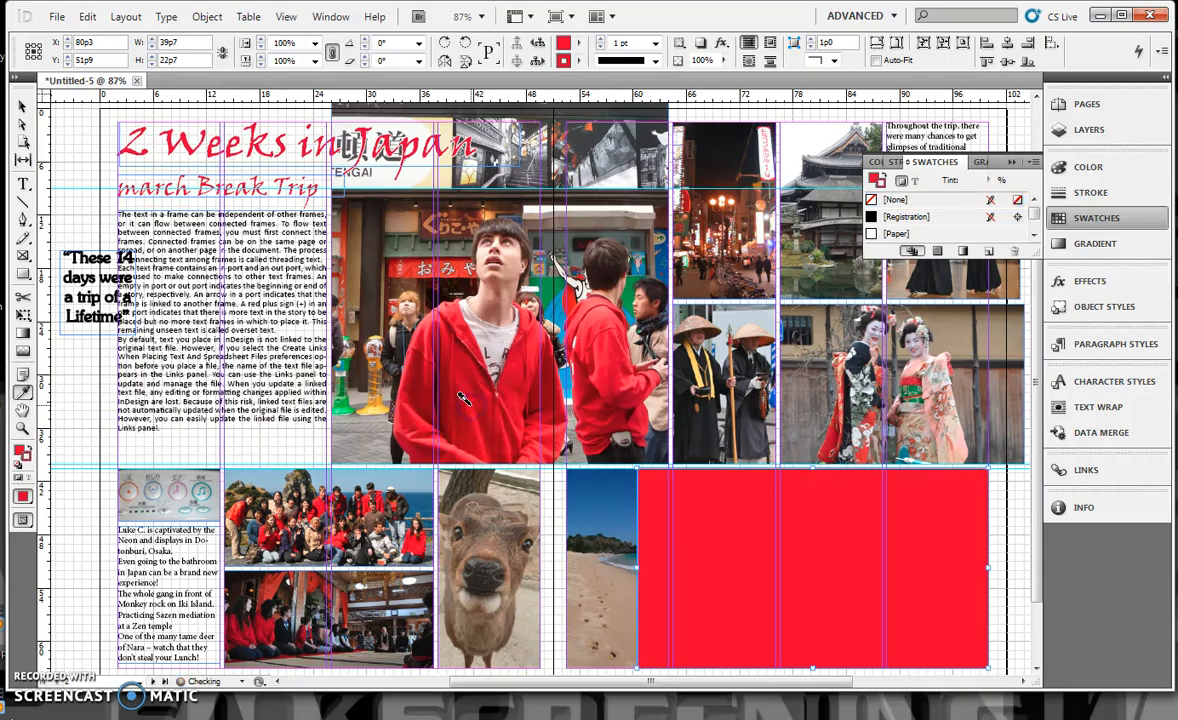
{"action": "left_click", "coordinate": [718, 536]}
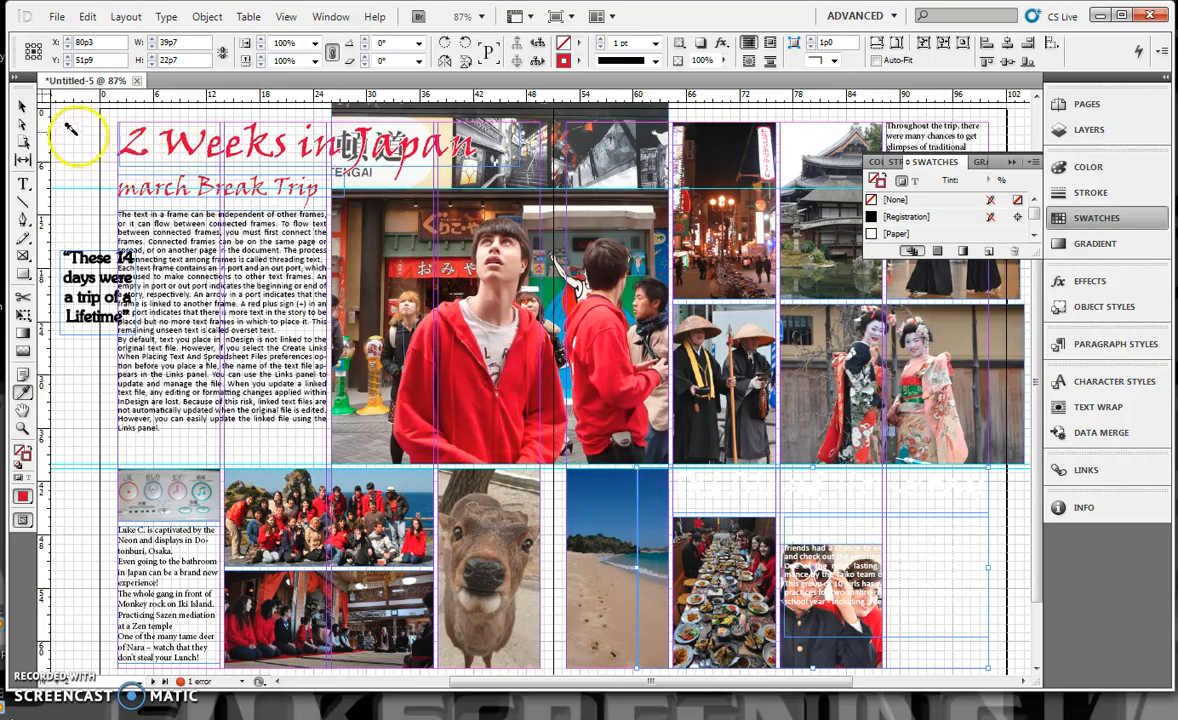
Colour the fill and stroke of the rectangle over the homestay section with red sampled from the boy's sweater using the Eyedropper
{"action": "left_click", "coordinate": [22, 106]}
{"action": "left_click", "coordinate": [684, 498]}
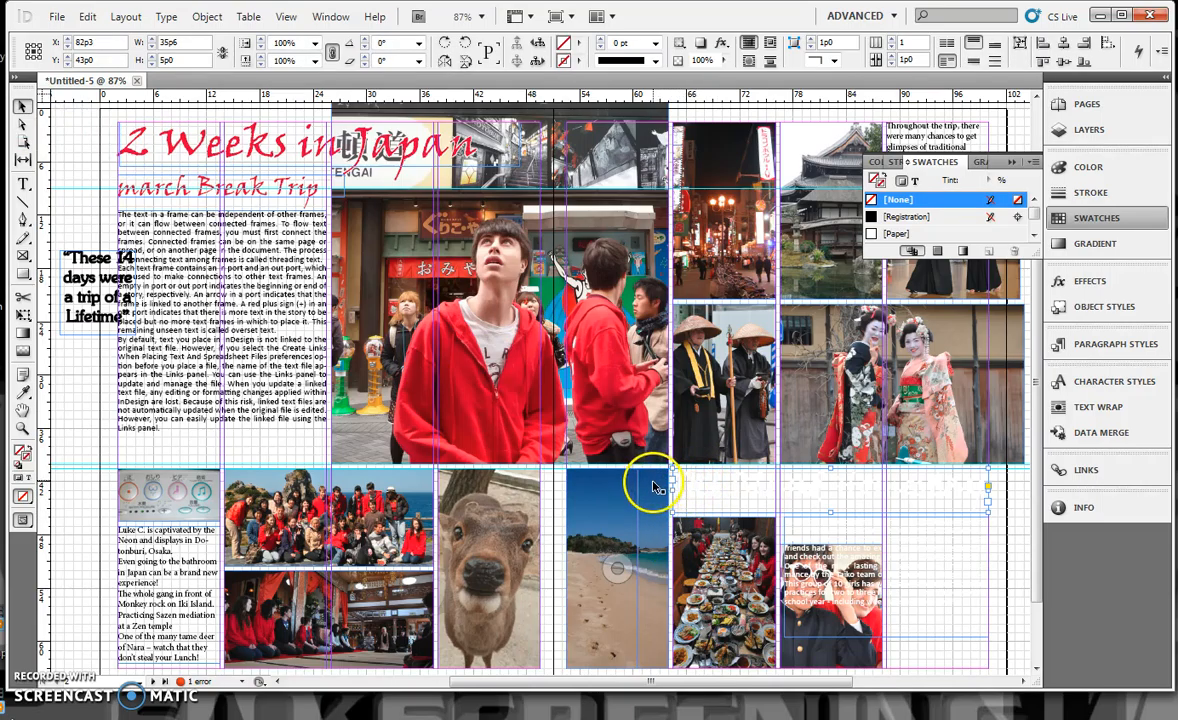
{"action": "left_click", "coordinate": [633, 566]}
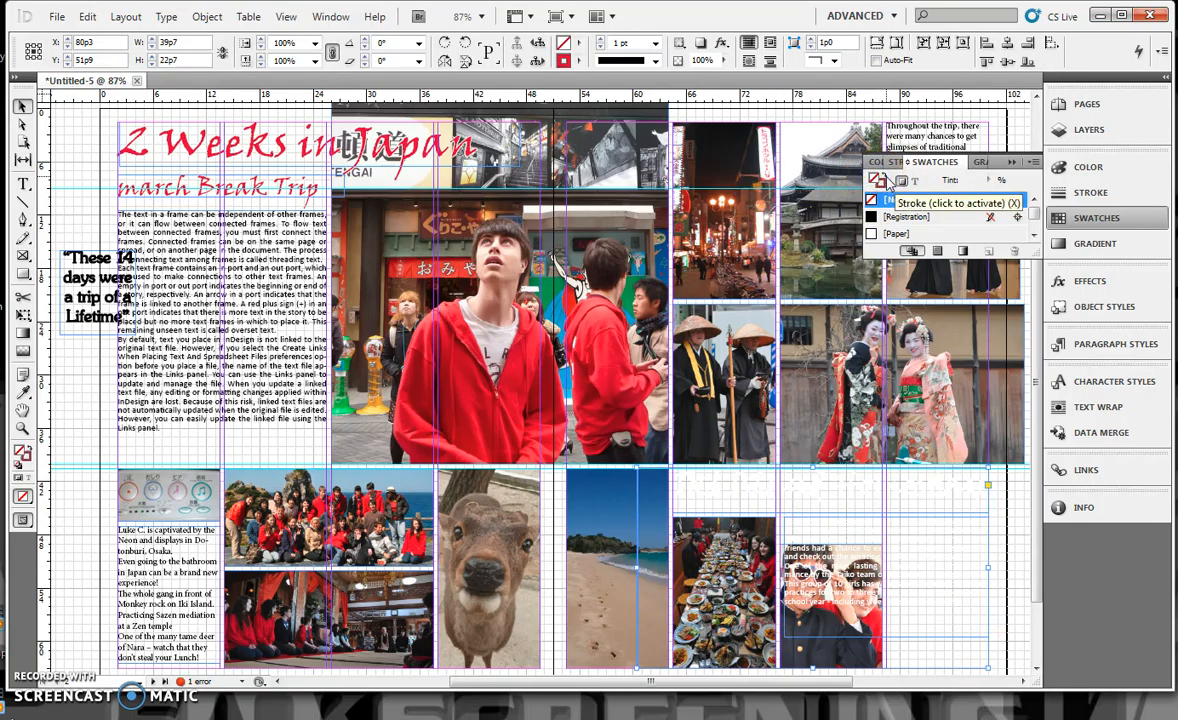
{"action": "left_click", "coordinate": [897, 199]}
{"action": "left_click", "coordinate": [25, 393]}
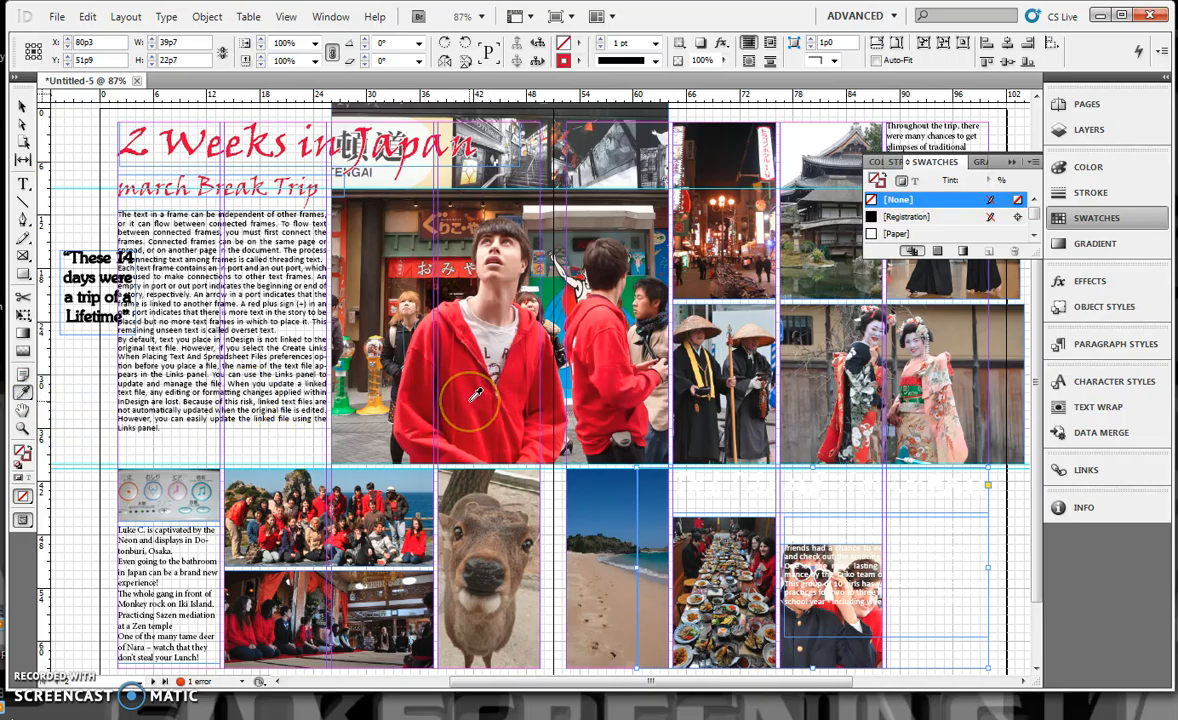
{"action": "left_click", "coordinate": [470, 397]}
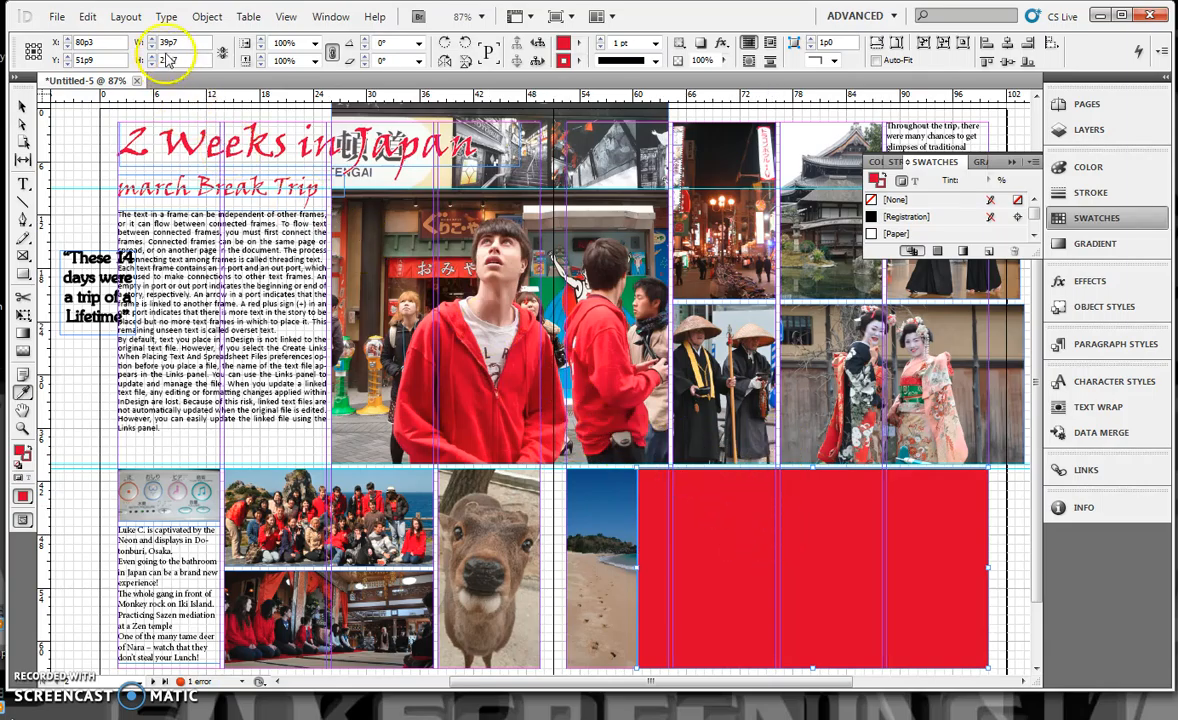
Send the red homestay rectangle to the back, behind the heading, story and photos
{"action": "left_click", "coordinate": [207, 16]}
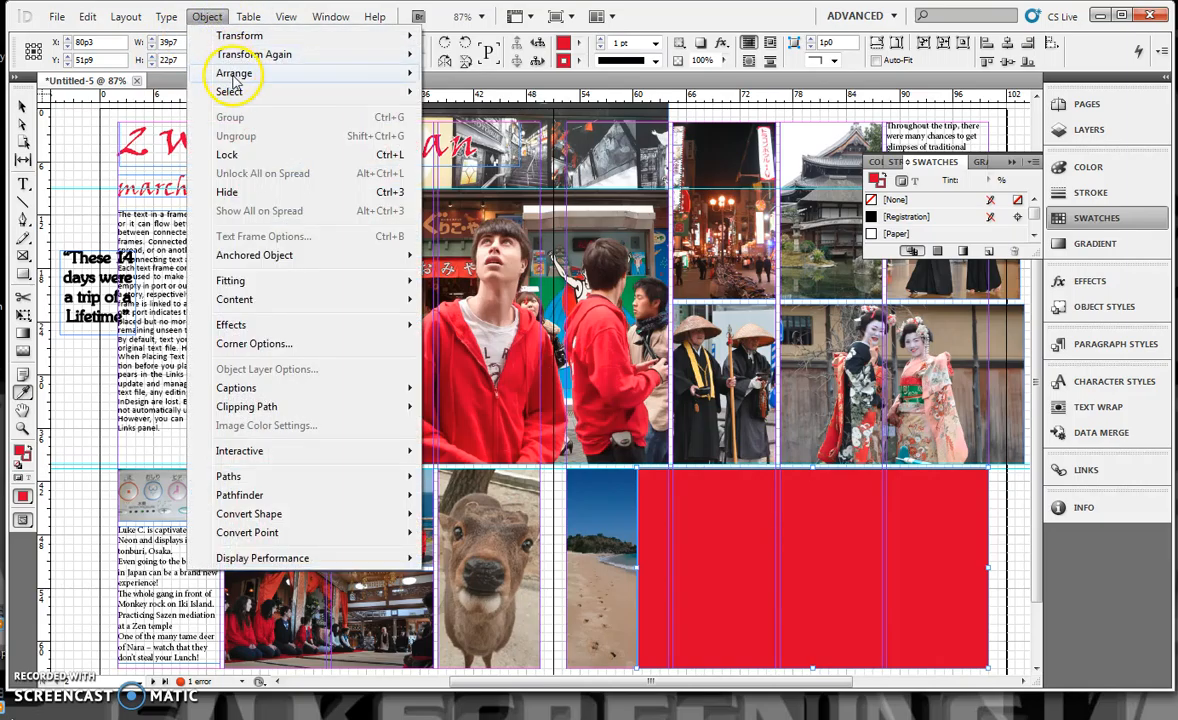
{"action": "mouse_move", "coordinate": [236, 82]}
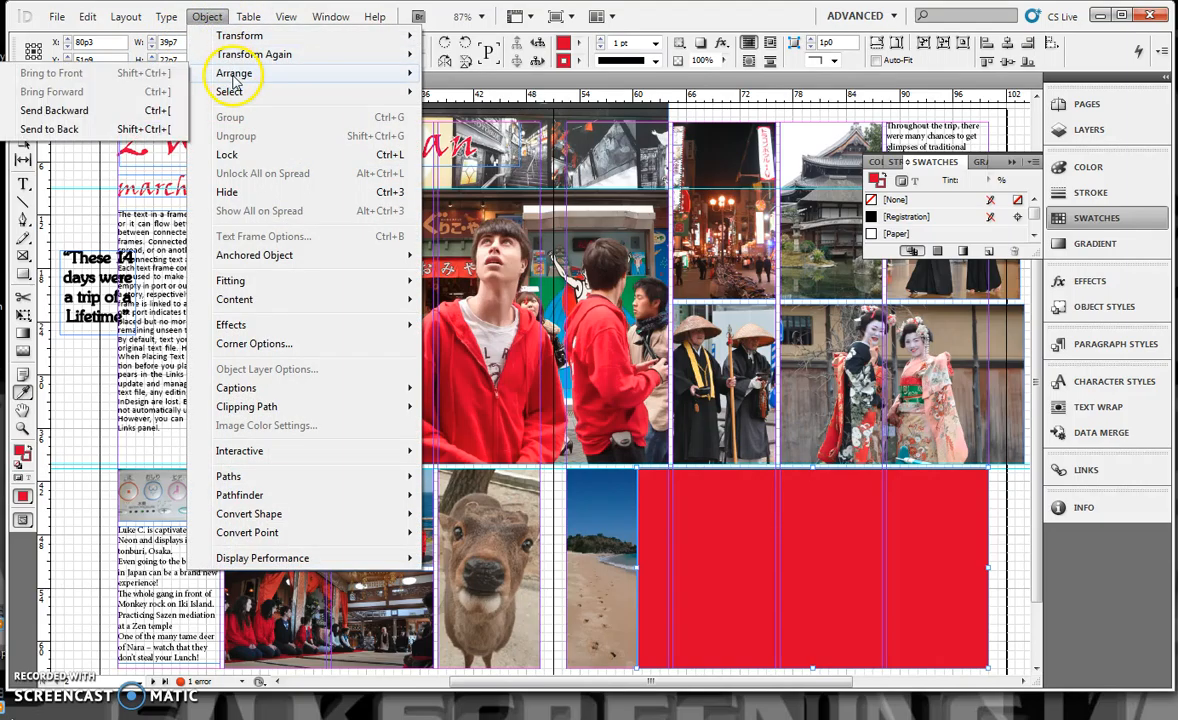
{"action": "left_click", "coordinate": [73, 128]}
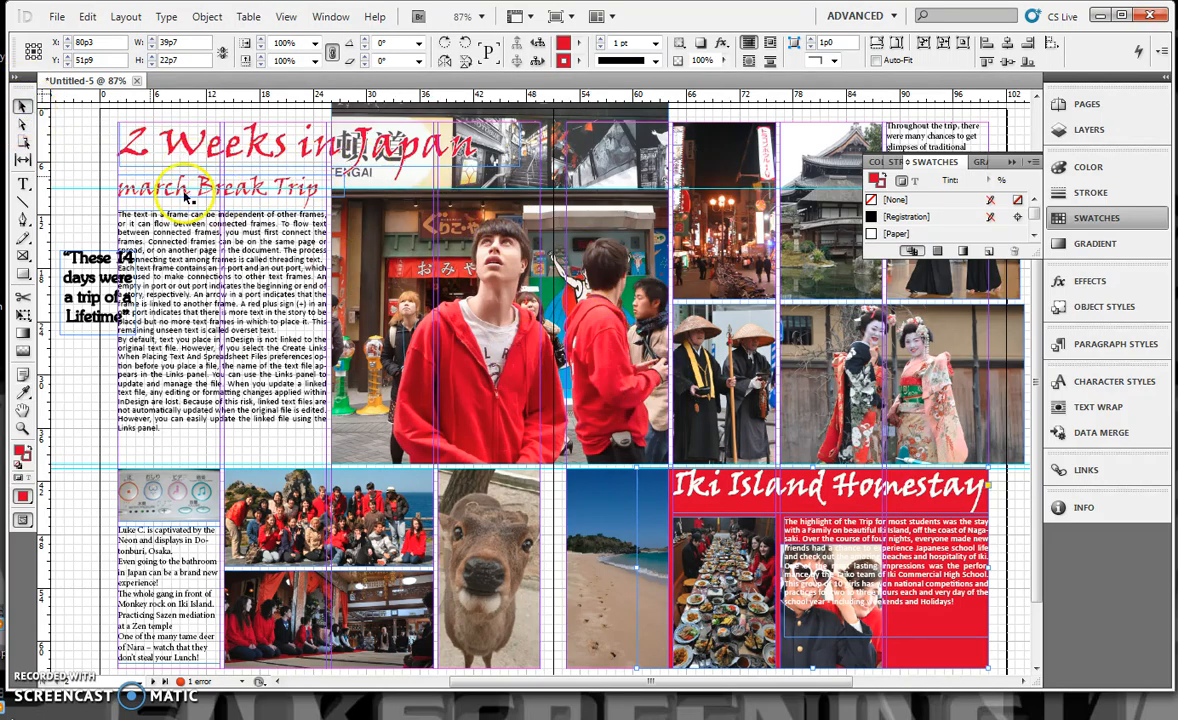
Shorten the Iki Island Homestay heading frame to 4p6 high from its upper edge and narrow the homestay story frame to 22p6 wide
{"action": "left_click", "coordinate": [818, 492]}
{"action": "left_click", "coordinate": [827, 470]}
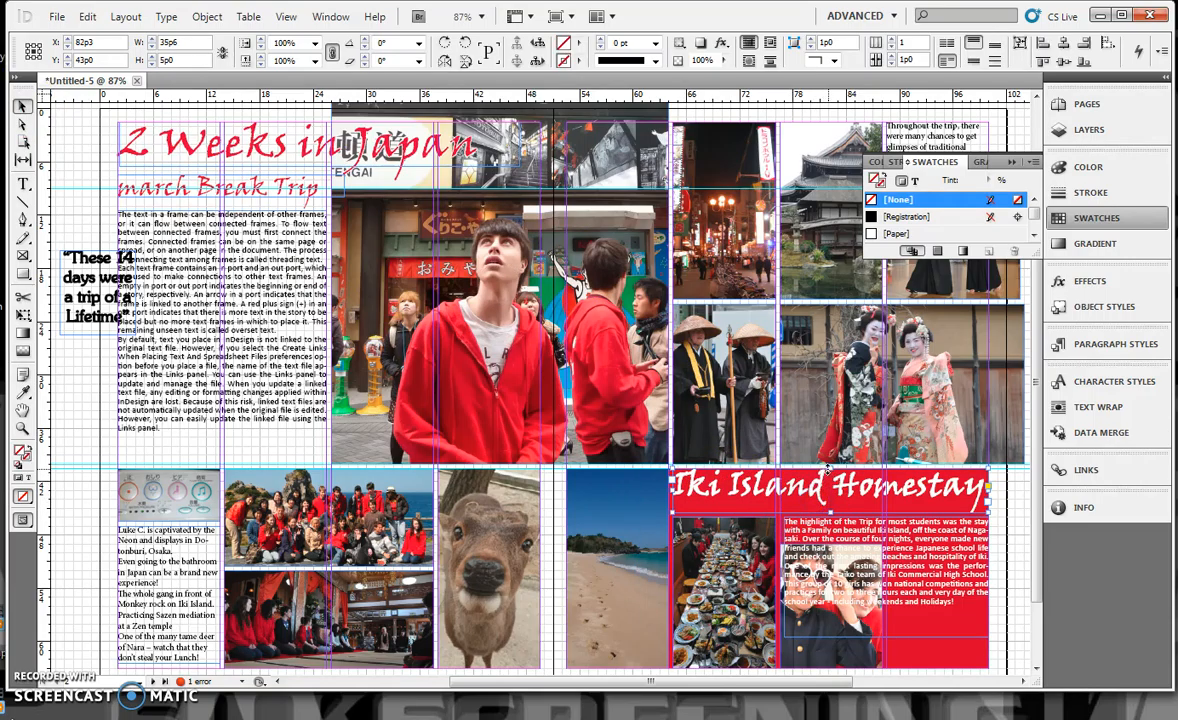
{"action": "left_click_drag", "start_coordinate": [830, 467], "coordinate": [831, 473]}
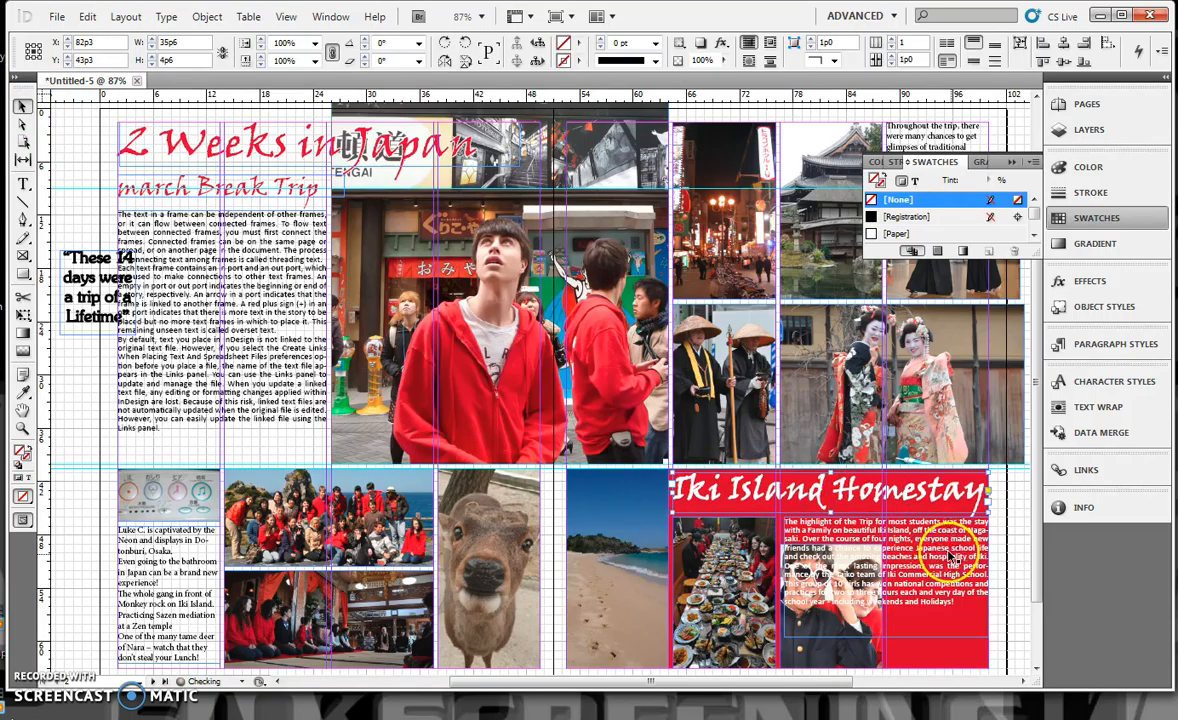
{"action": "left_click", "coordinate": [996, 590]}
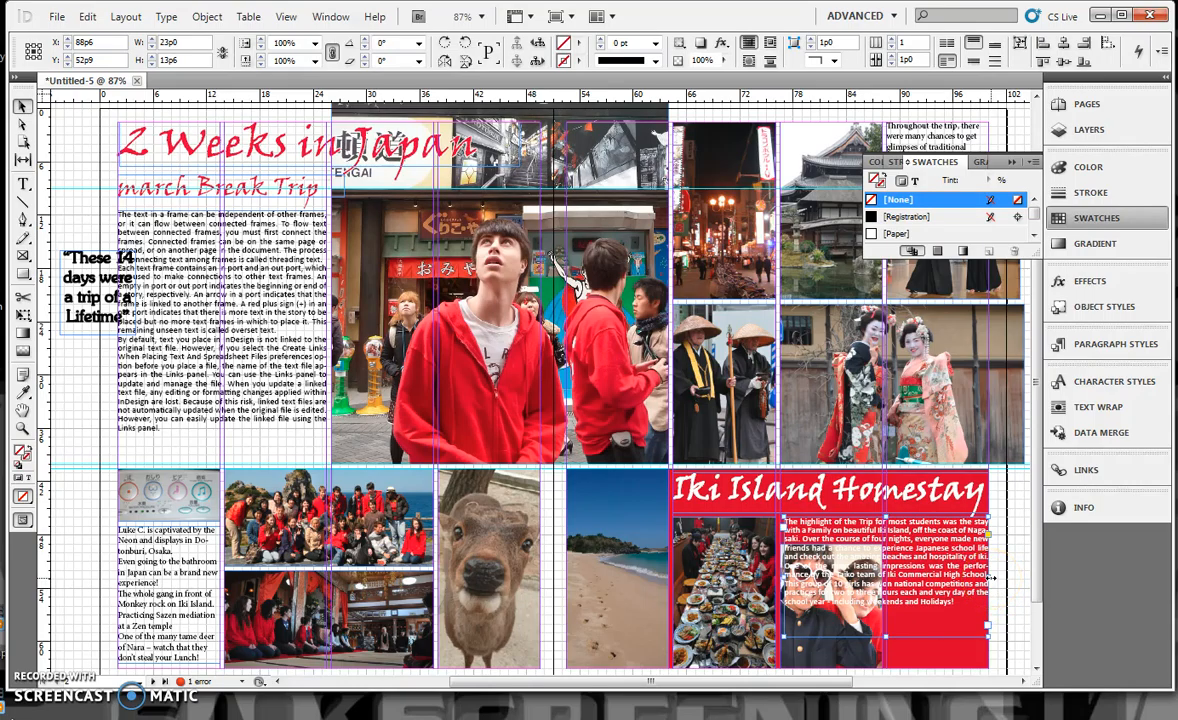
{"action": "left_click_drag", "start_coordinate": [992, 578], "coordinate": [985, 578]}
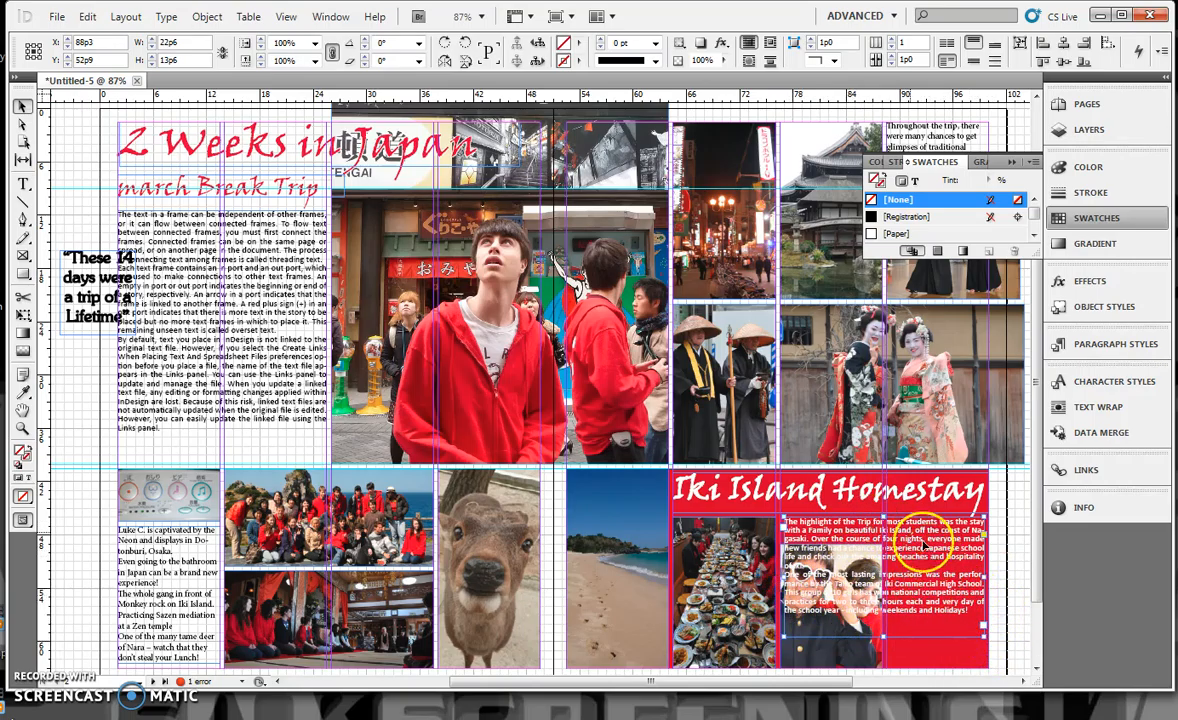
Try wrapping the homestay text around the shape of the couple's photo, and clear that text wrap
{"action": "left_click", "coordinate": [862, 664]}
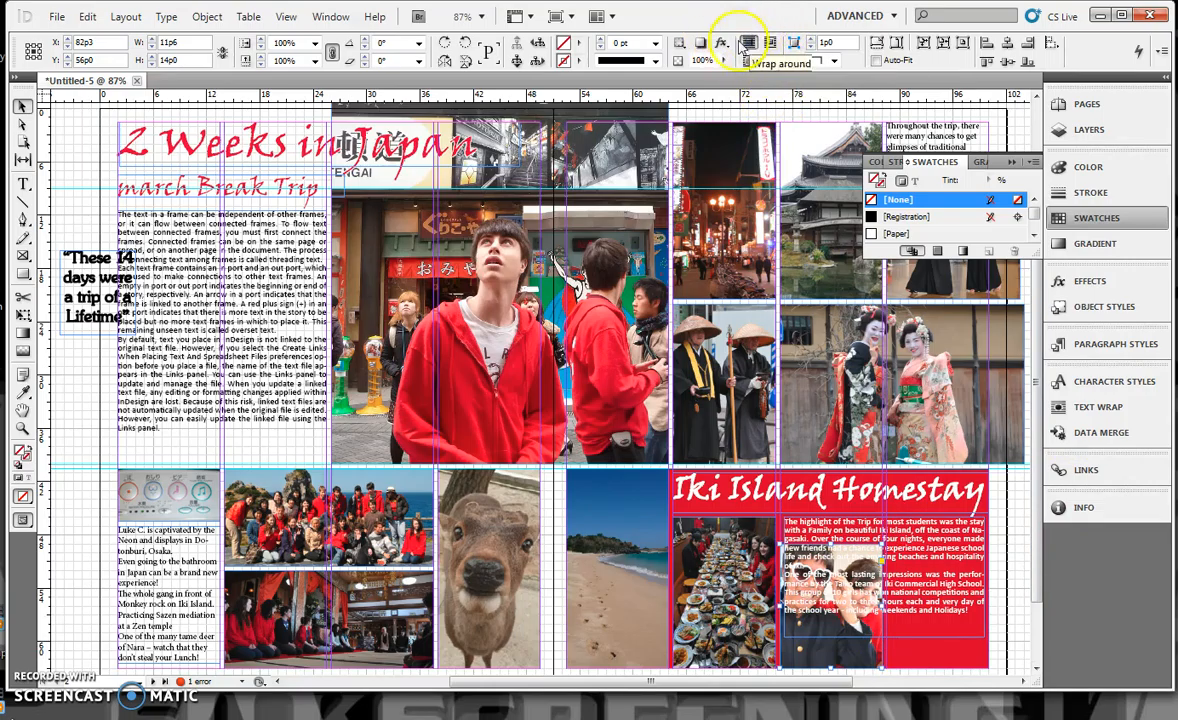
{"action": "left_click", "coordinate": [749, 62]}
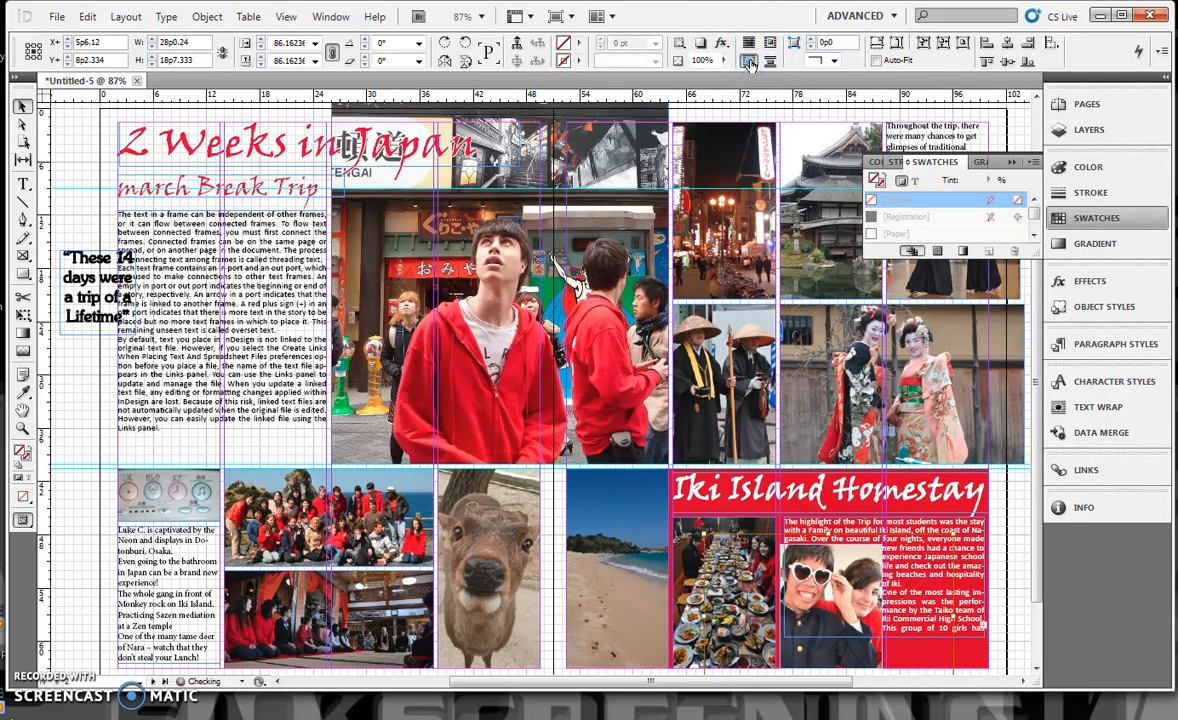
{"action": "left_click", "coordinate": [888, 608]}
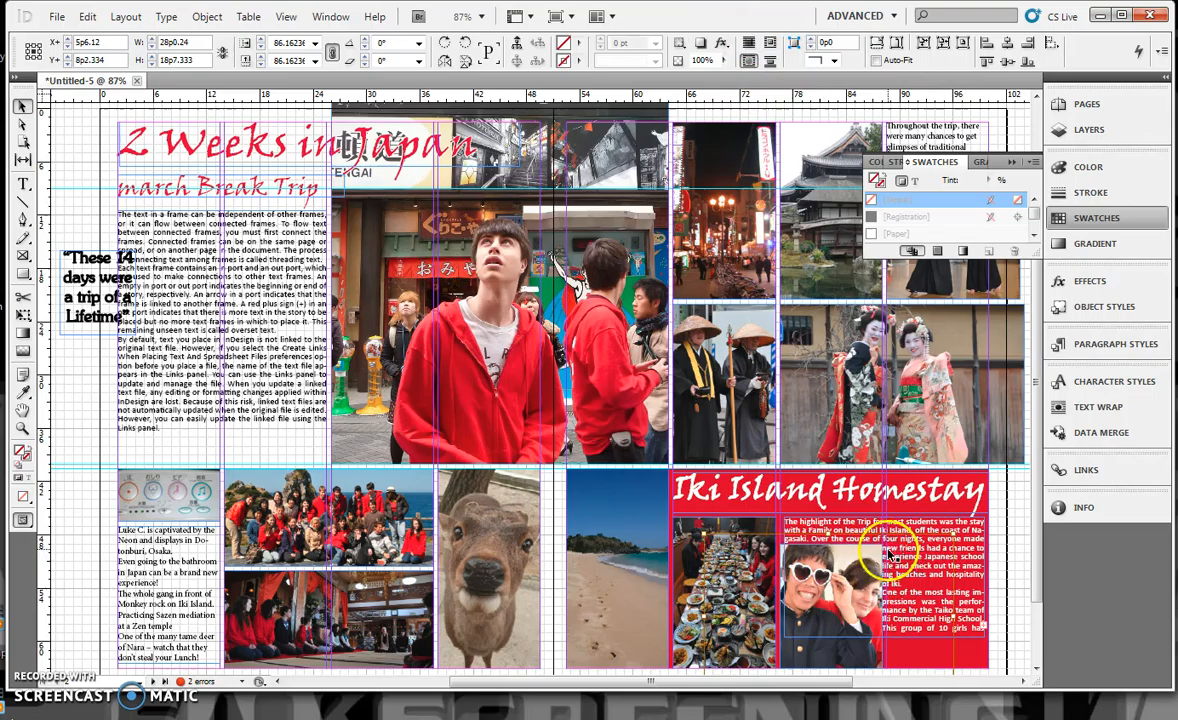
{"action": "left_click", "coordinate": [1063, 408]}
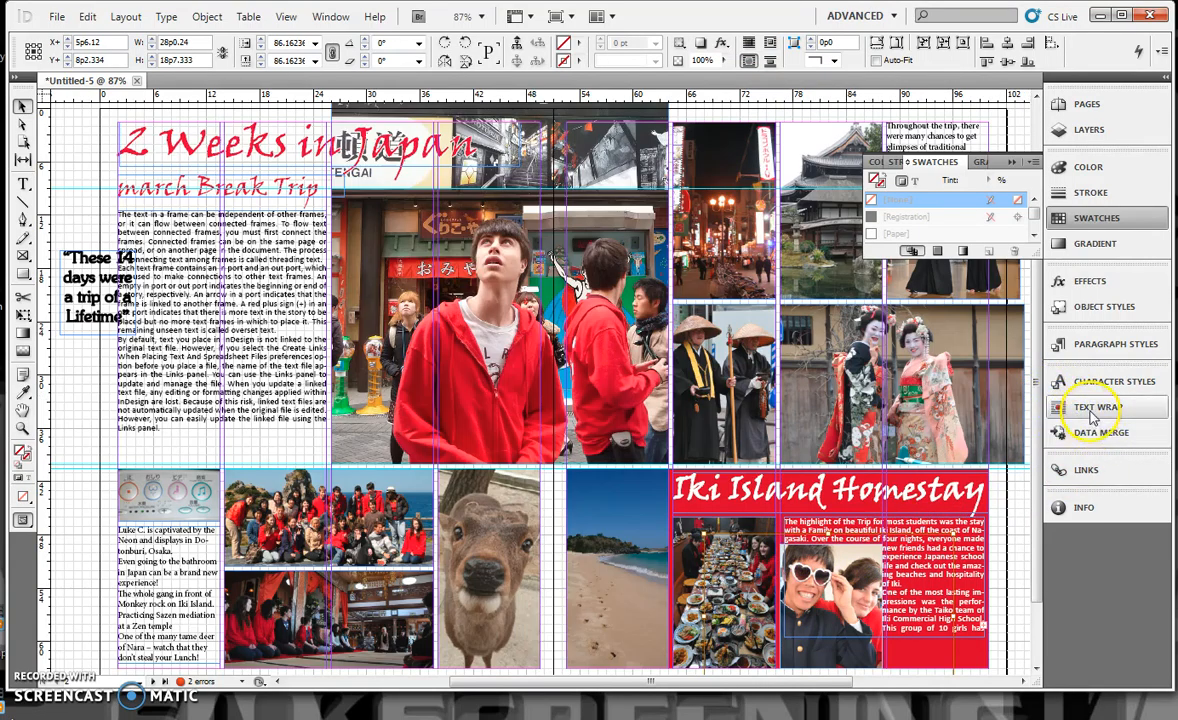
{"action": "left_click", "coordinate": [1090, 411]}
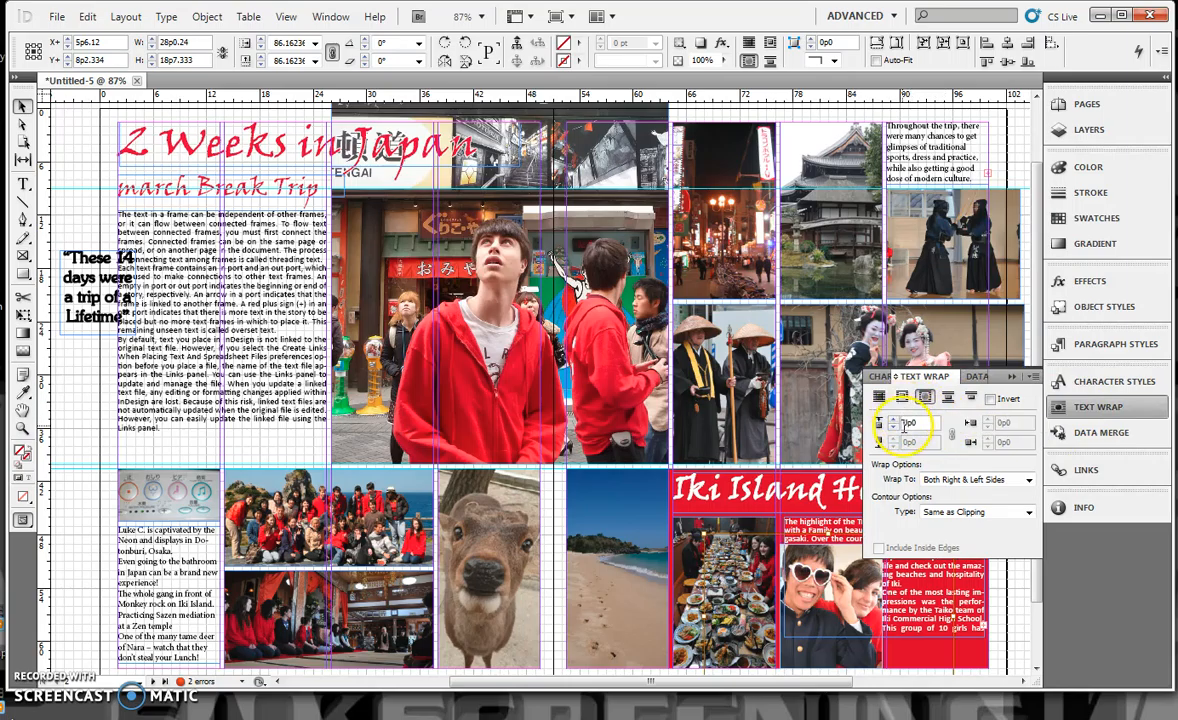
{"action": "left_click", "coordinate": [880, 398]}
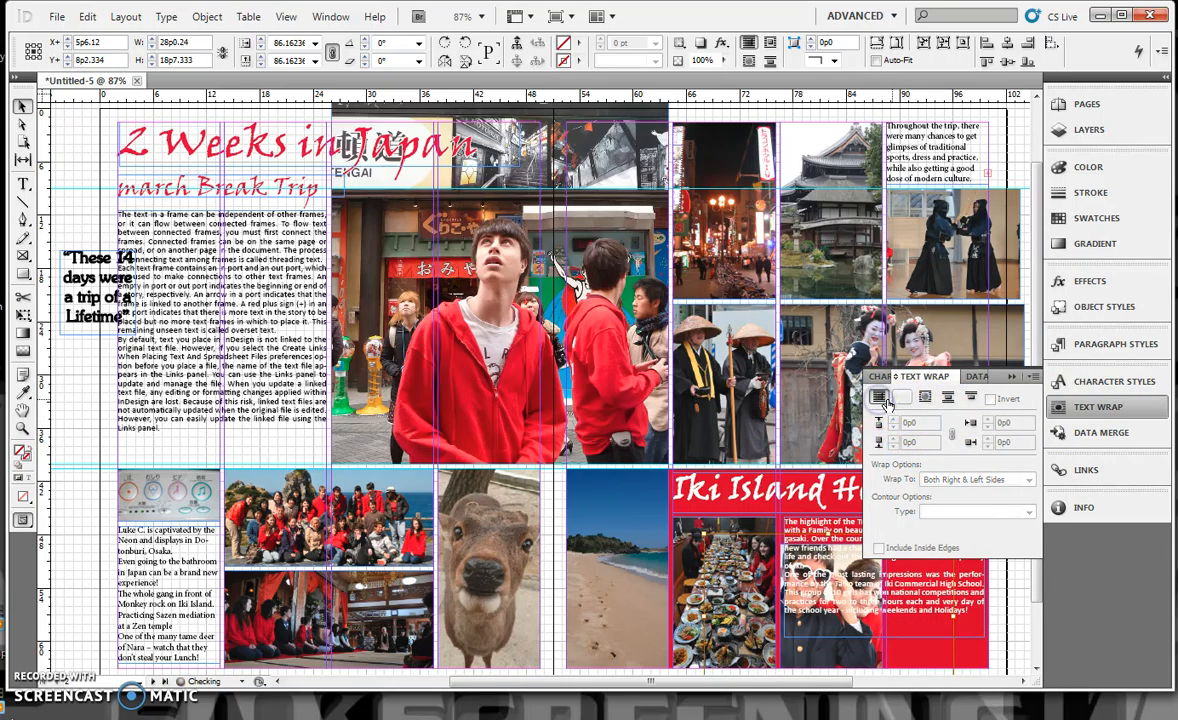
Try a bounding-box text wrap on the couple's image content with unlinked offsets and a 0p5 right offset, and remove the wrap
{"action": "left_click", "coordinate": [901, 398]}
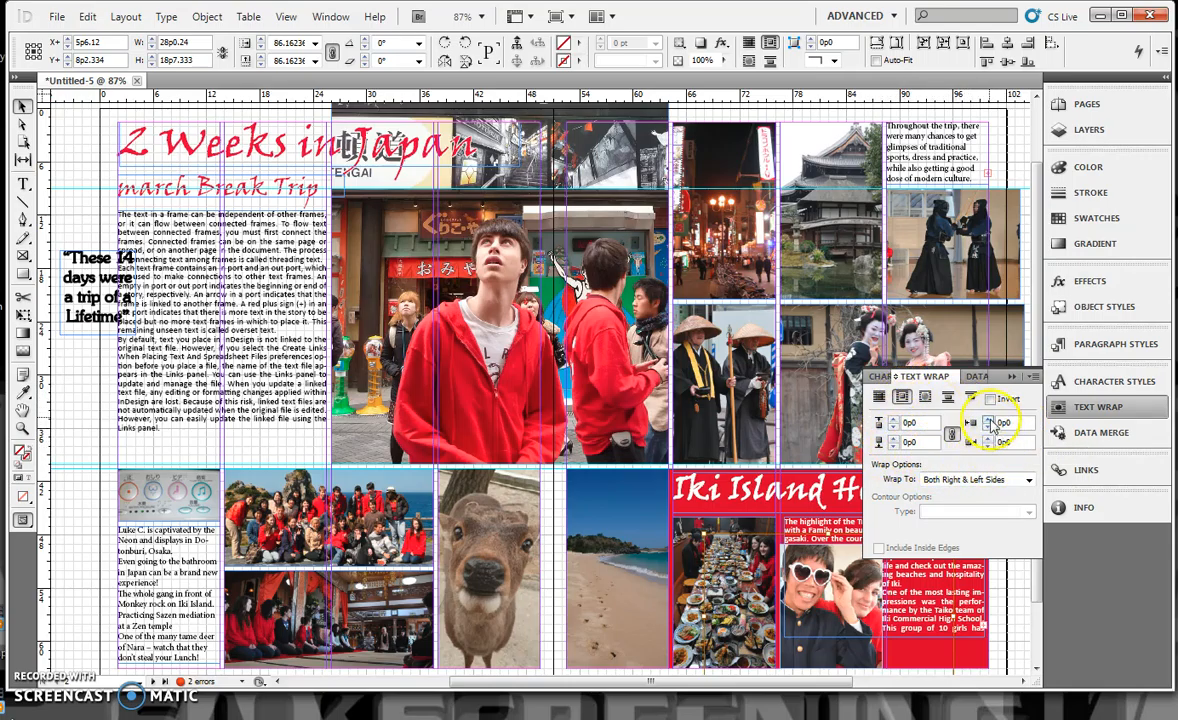
{"action": "left_click", "coordinate": [952, 436]}
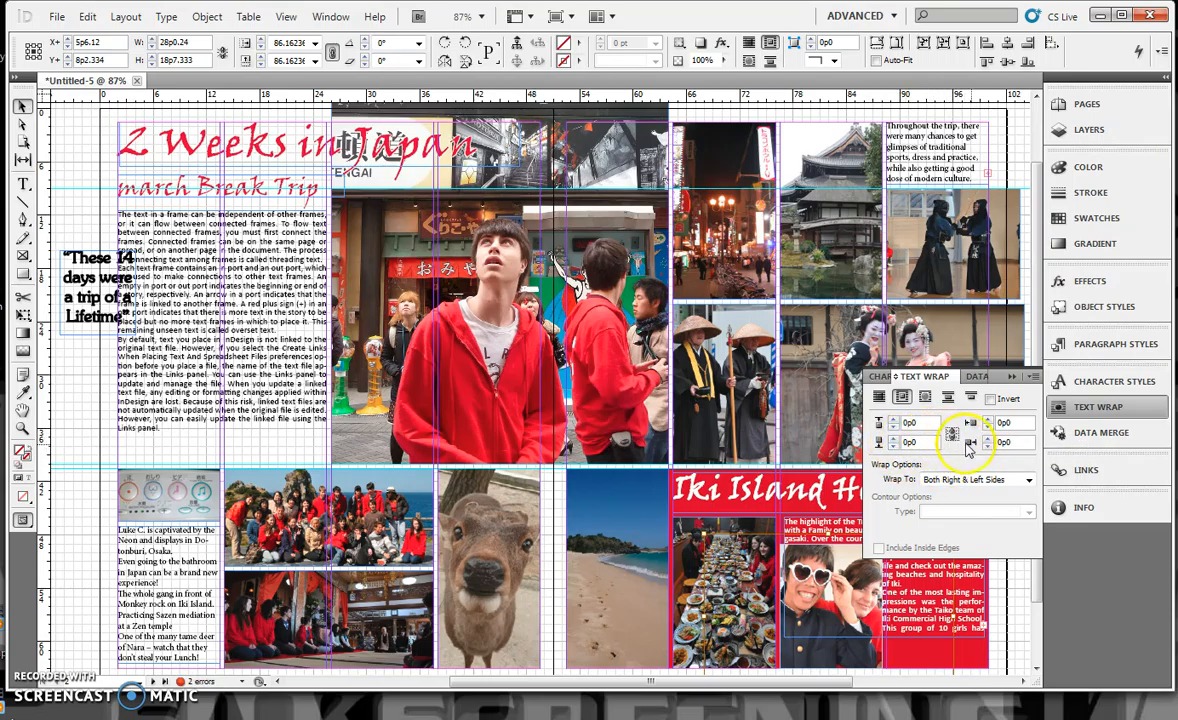
{"action": "left_click", "coordinate": [988, 439]}
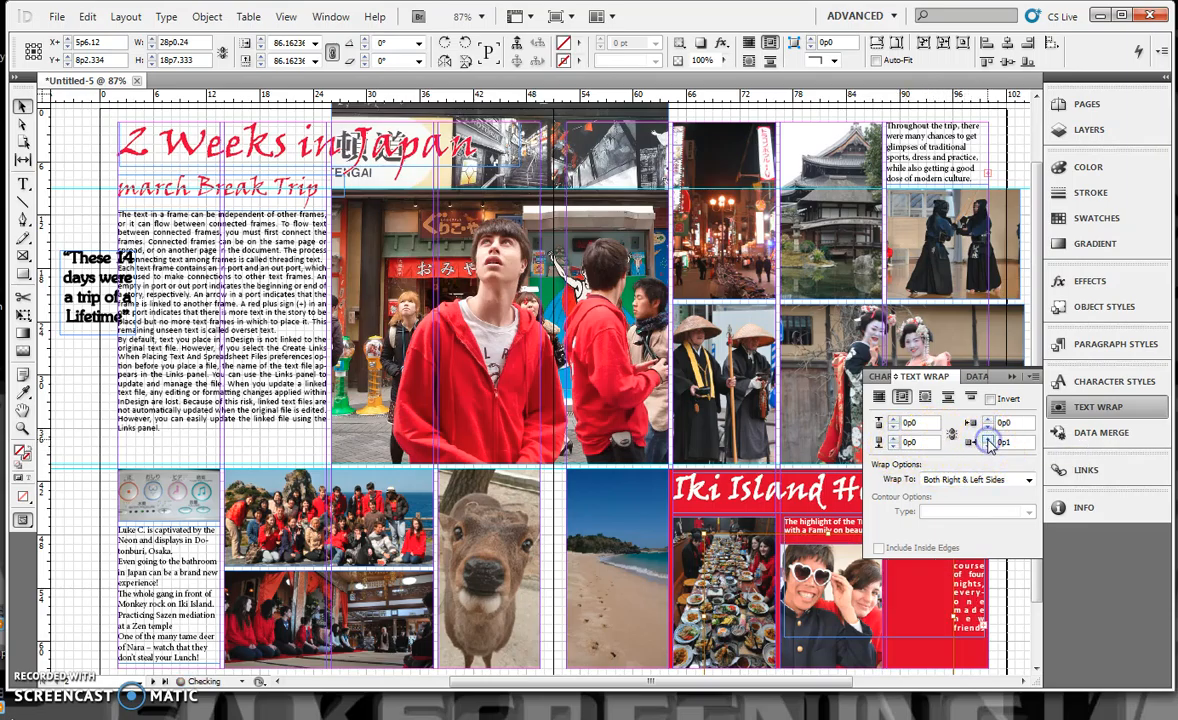
{"action": "left_click", "coordinate": [988, 440]}
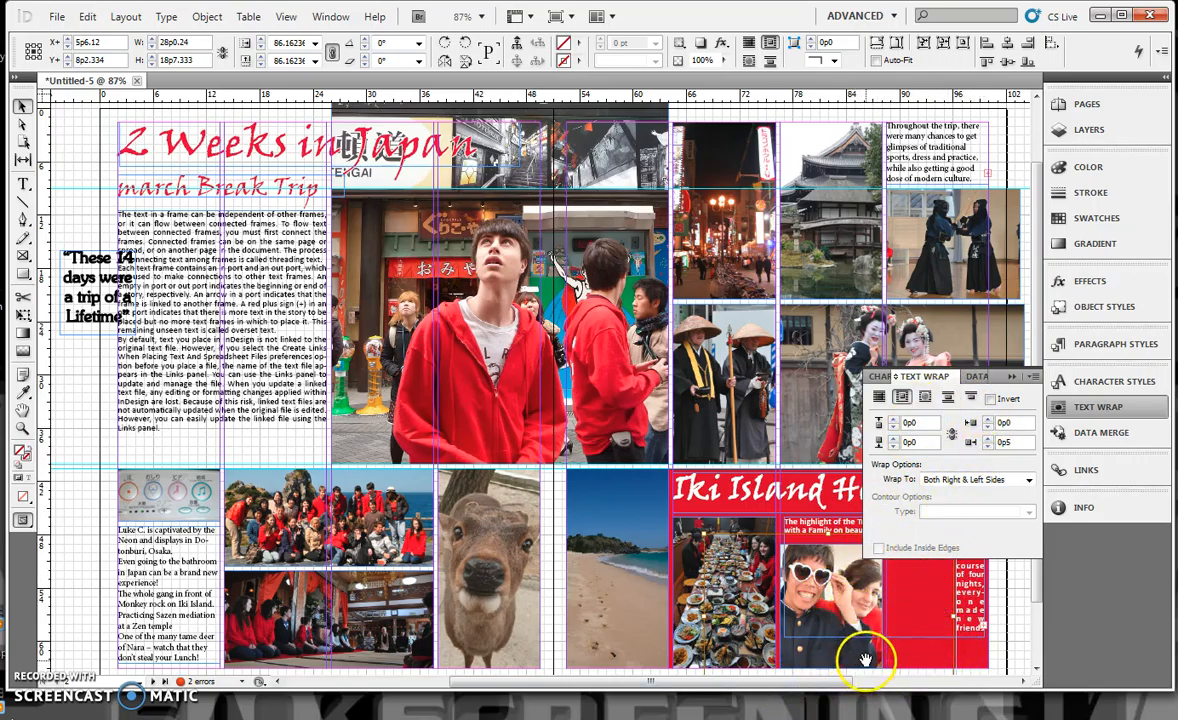
{"action": "left_click", "coordinate": [879, 397]}
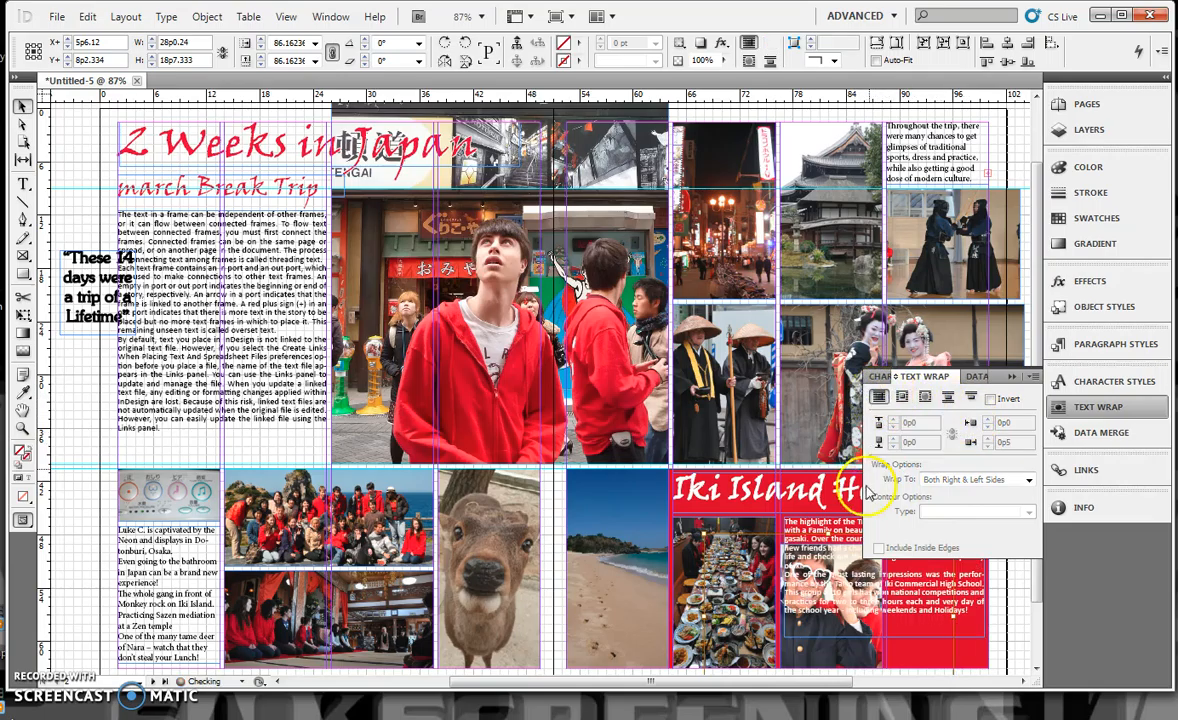
Wrap the homestay text around the bounding box of the couple's photo frame with a 0p6 right offset and 0p3 top offset
{"action": "left_click", "coordinate": [862, 668]}
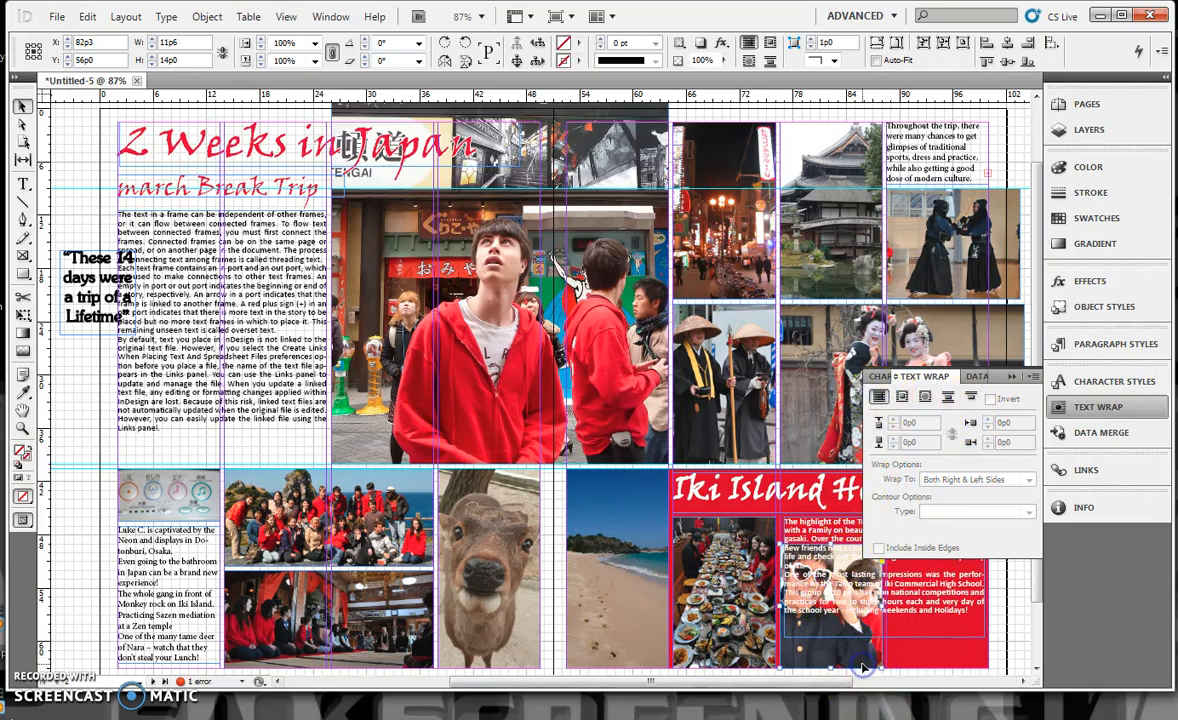
{"action": "left_click_drag", "start_coordinate": [862, 668], "coordinate": [829, 606]}
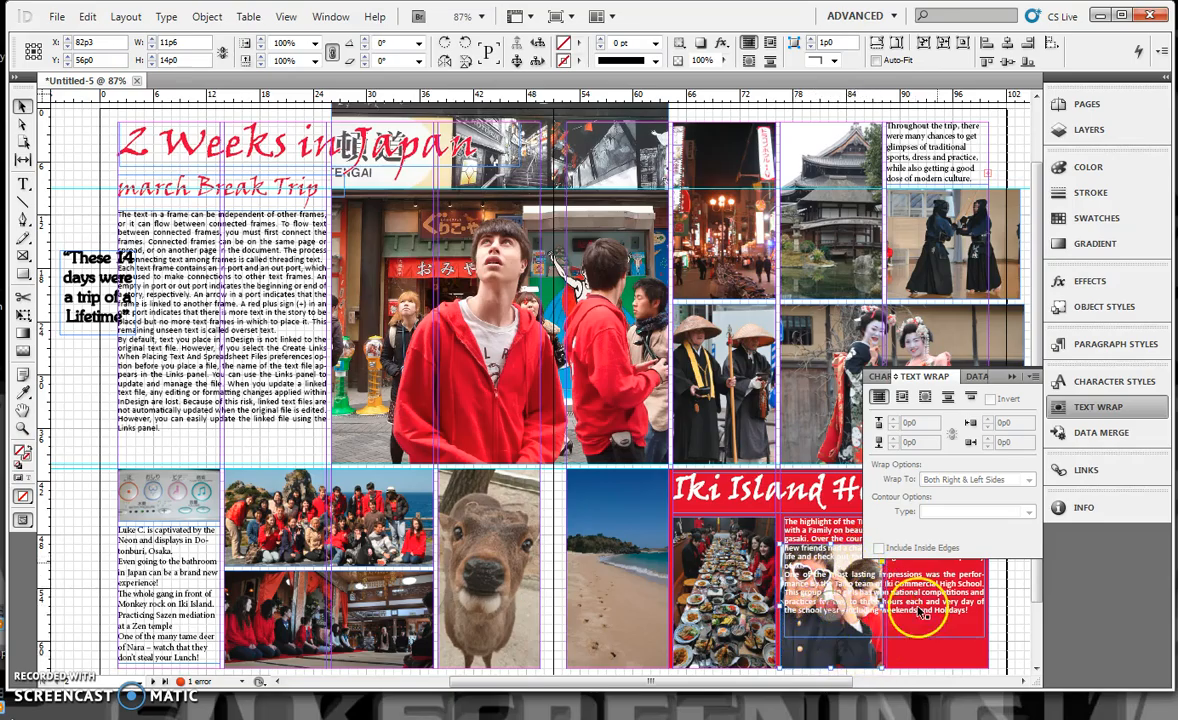
{"action": "left_click", "coordinate": [901, 397]}
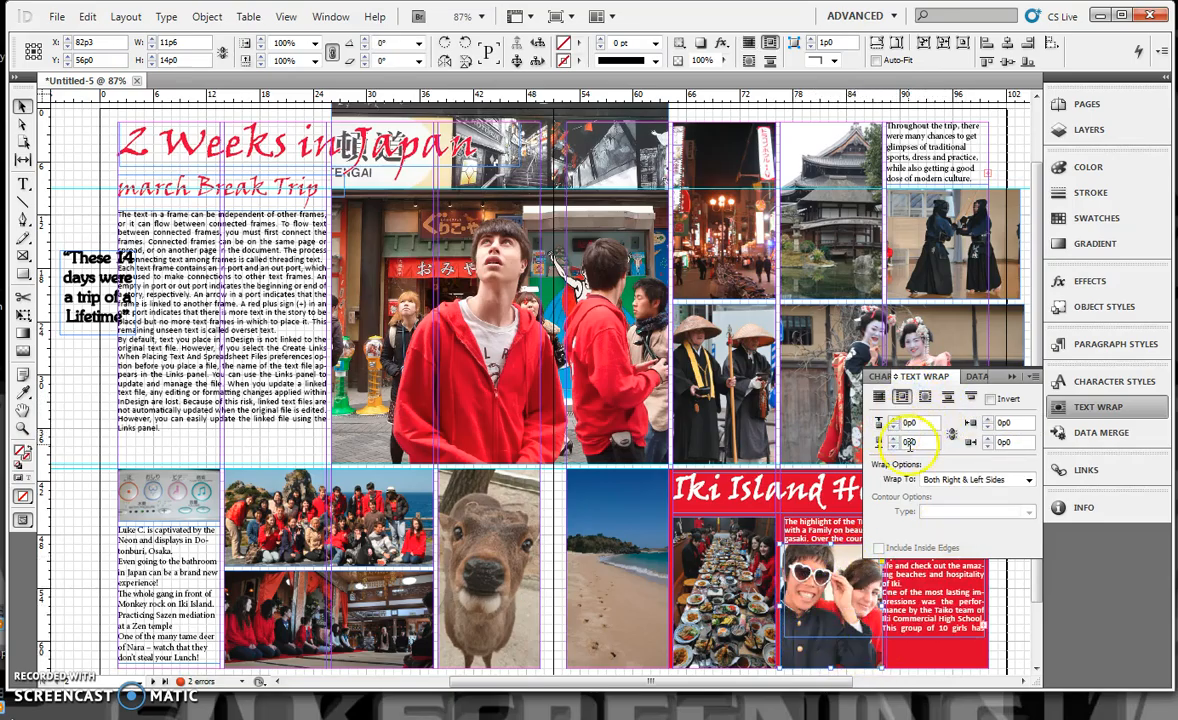
{"action": "left_click", "coordinate": [989, 439]}
{"action": "left_click", "coordinate": [989, 439]}
{"action": "left_click", "coordinate": [989, 439]}
{"action": "left_click", "coordinate": [989, 439]}
{"action": "left_click", "coordinate": [989, 439]}
{"action": "left_click", "coordinate": [989, 439]}
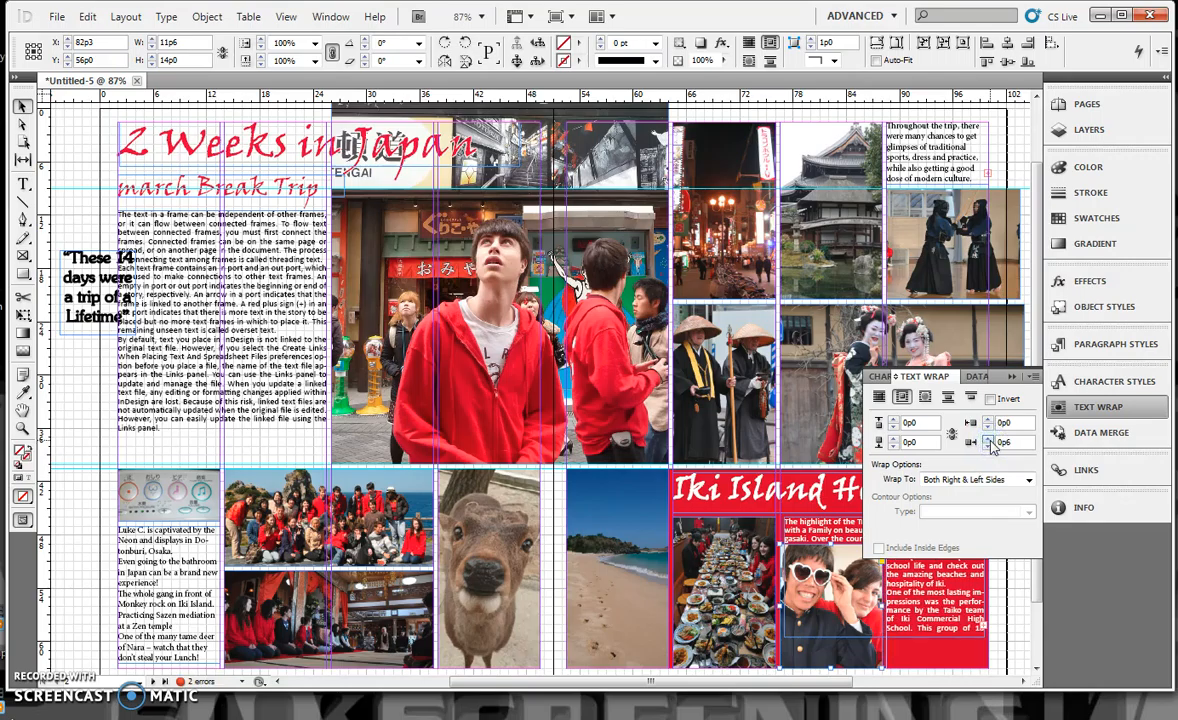
{"action": "left_click", "coordinate": [894, 430]}
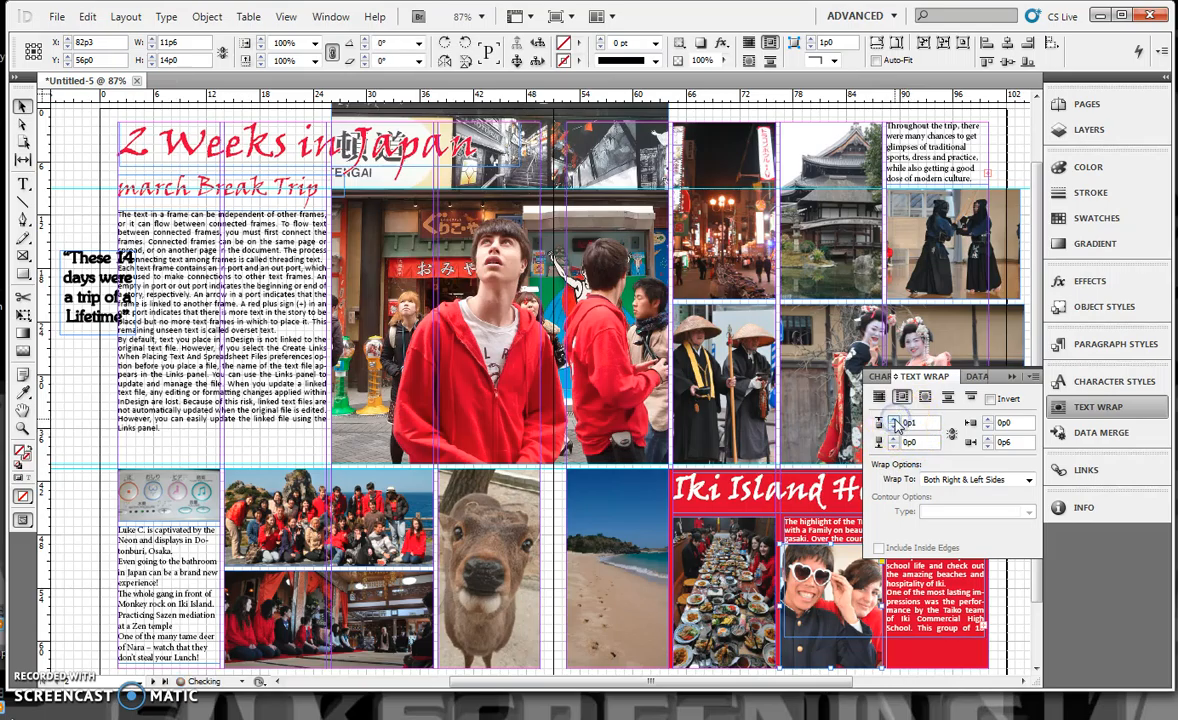
{"action": "left_click", "coordinate": [894, 430]}
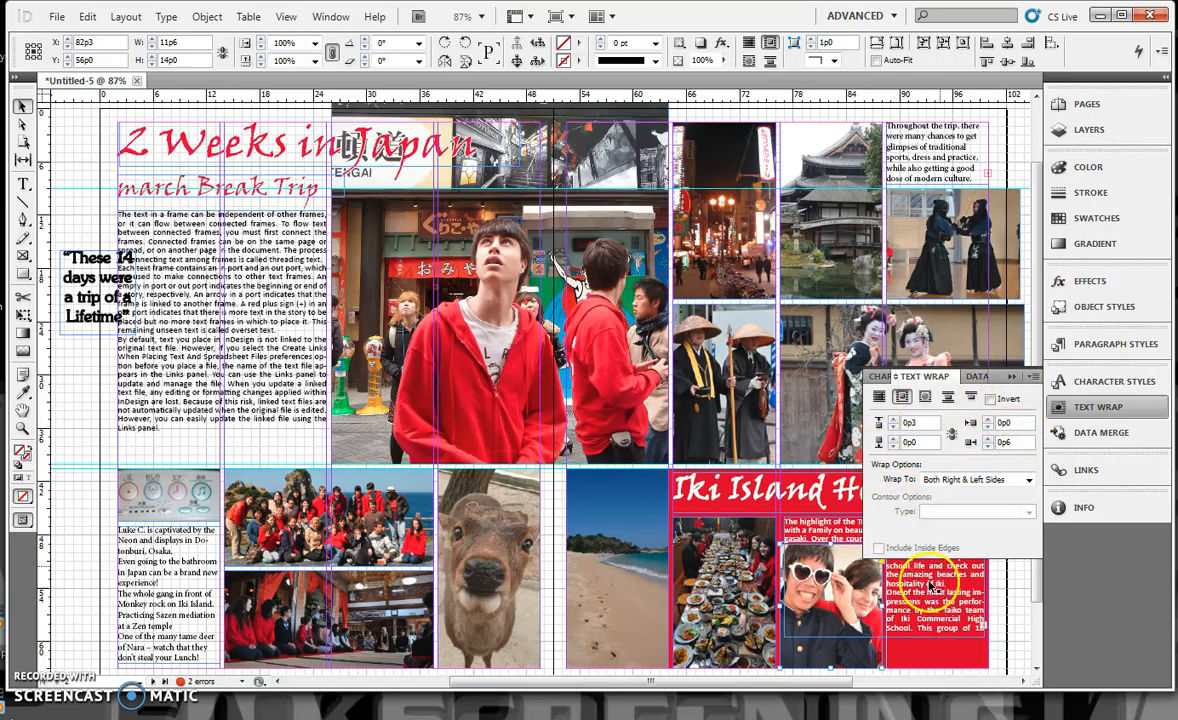
{"action": "left_click", "coordinate": [1011, 378]}
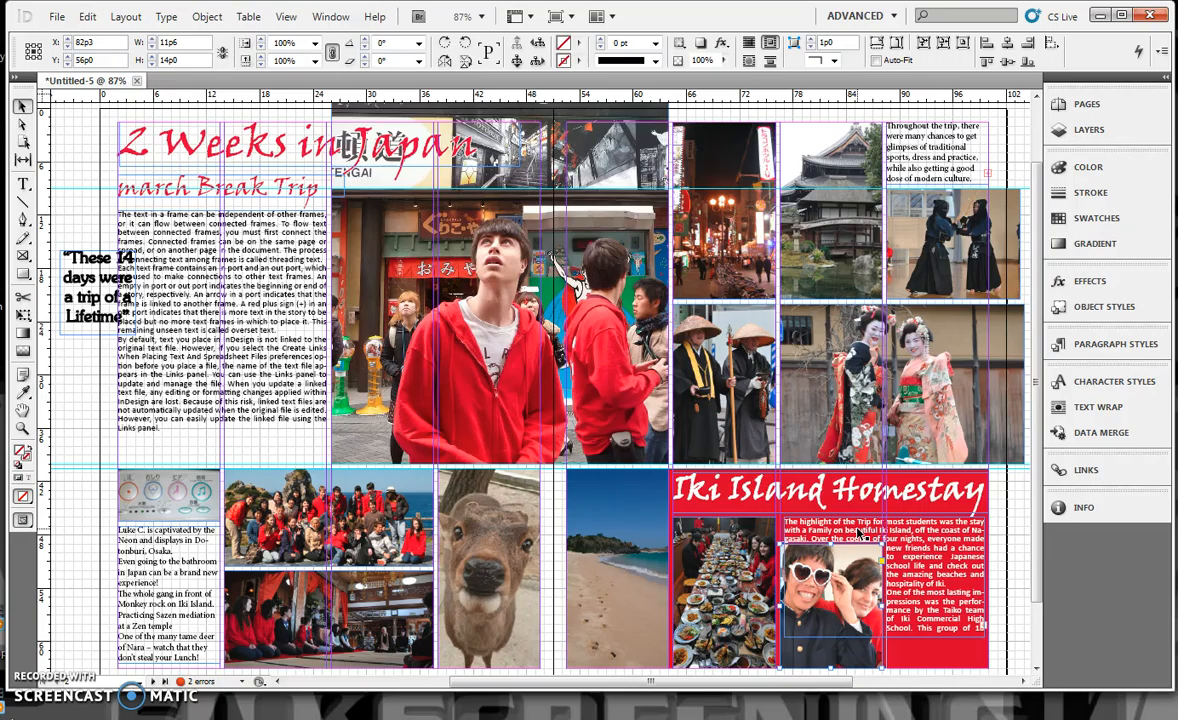
Extend the homestay story frame downward to 16p0 high and crop the couple's photo frame from its upper edge to 10p0 high
{"action": "left_click", "coordinate": [905, 627]}
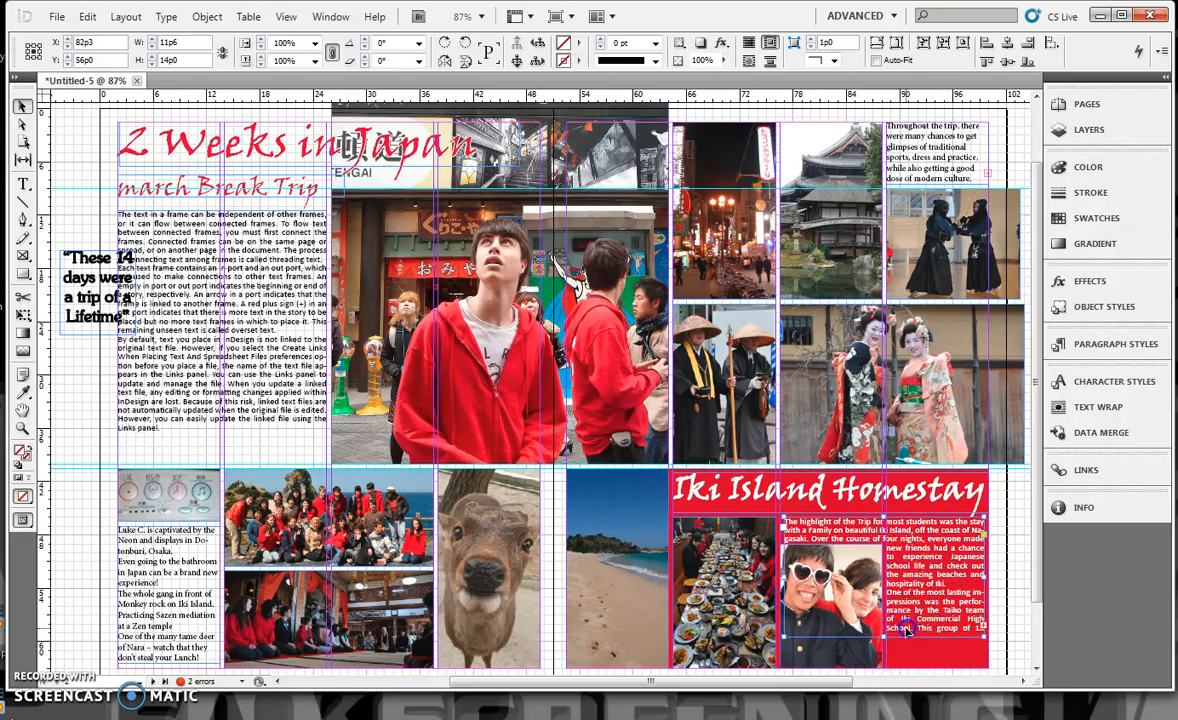
{"action": "left_click_drag", "start_coordinate": [884, 636], "coordinate": [877, 662]}
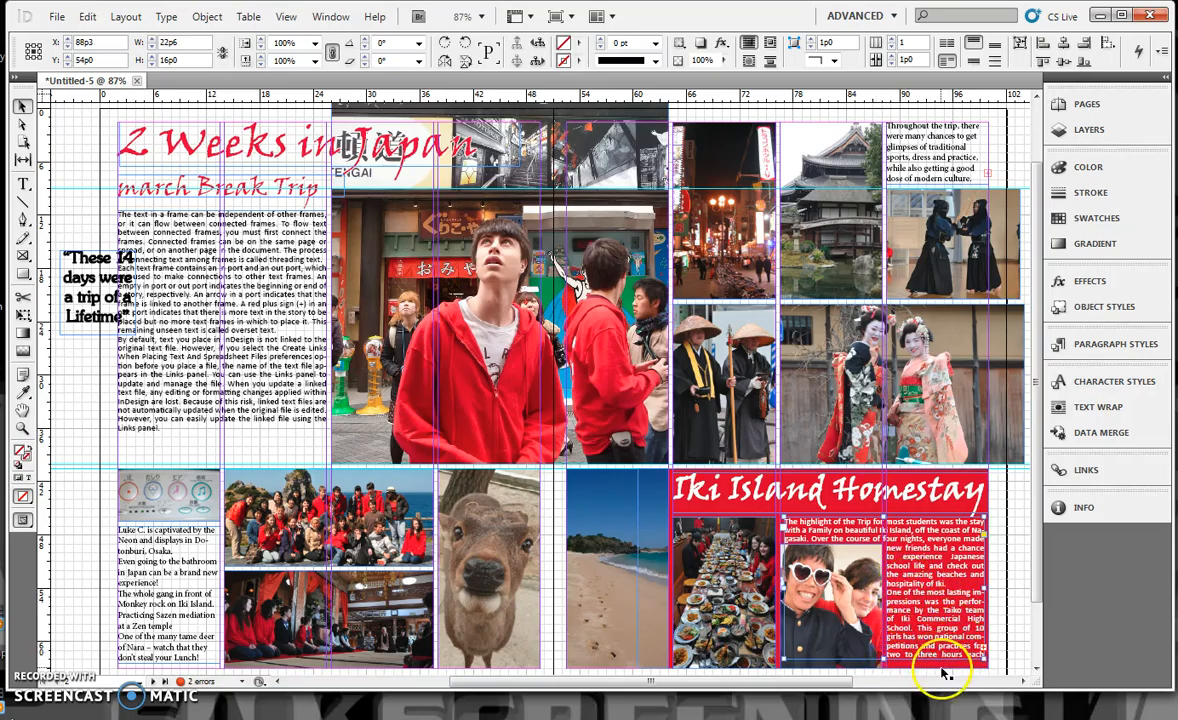
{"action": "left_click", "coordinate": [857, 668]}
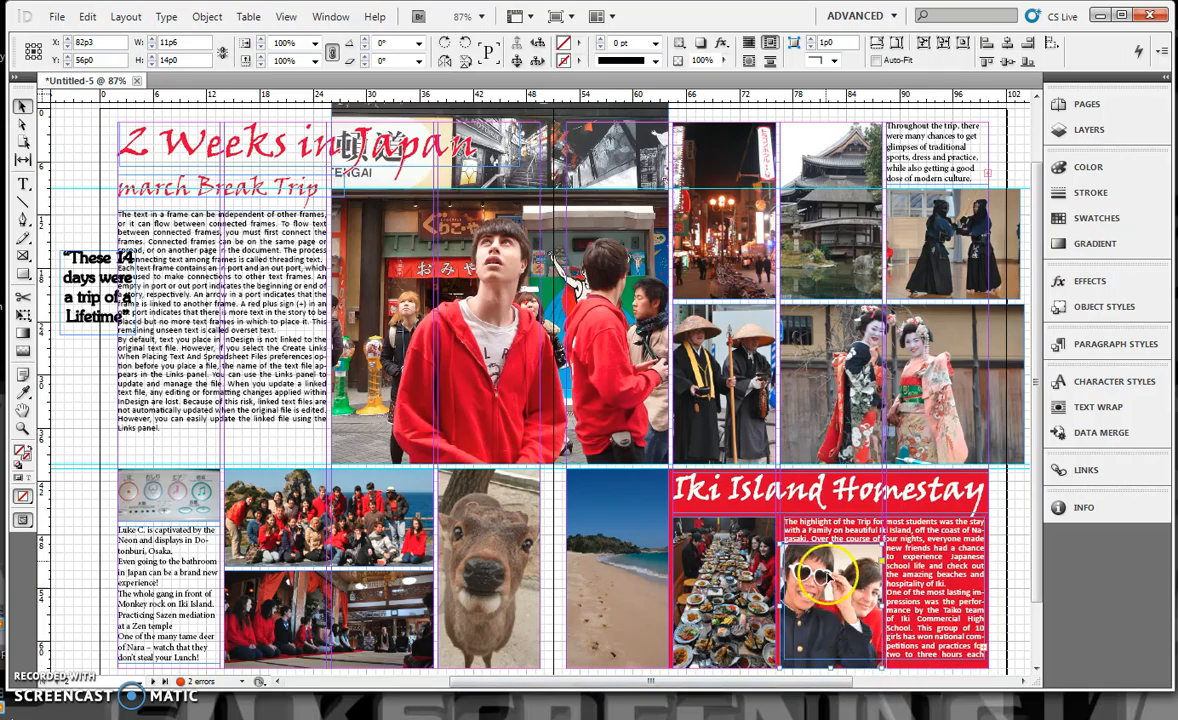
{"action": "left_click_drag", "start_coordinate": [830, 543], "coordinate": [832, 580]}
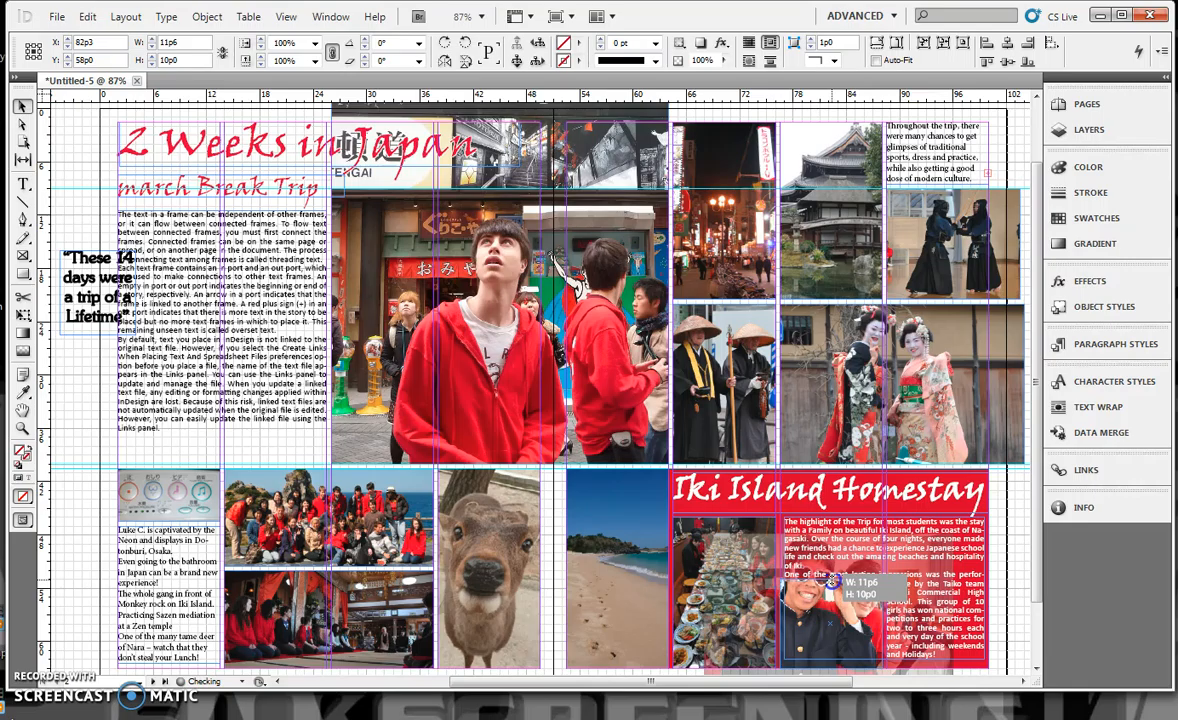
{"action": "left_click_drag", "start_coordinate": [832, 581], "coordinate": [832, 579]}
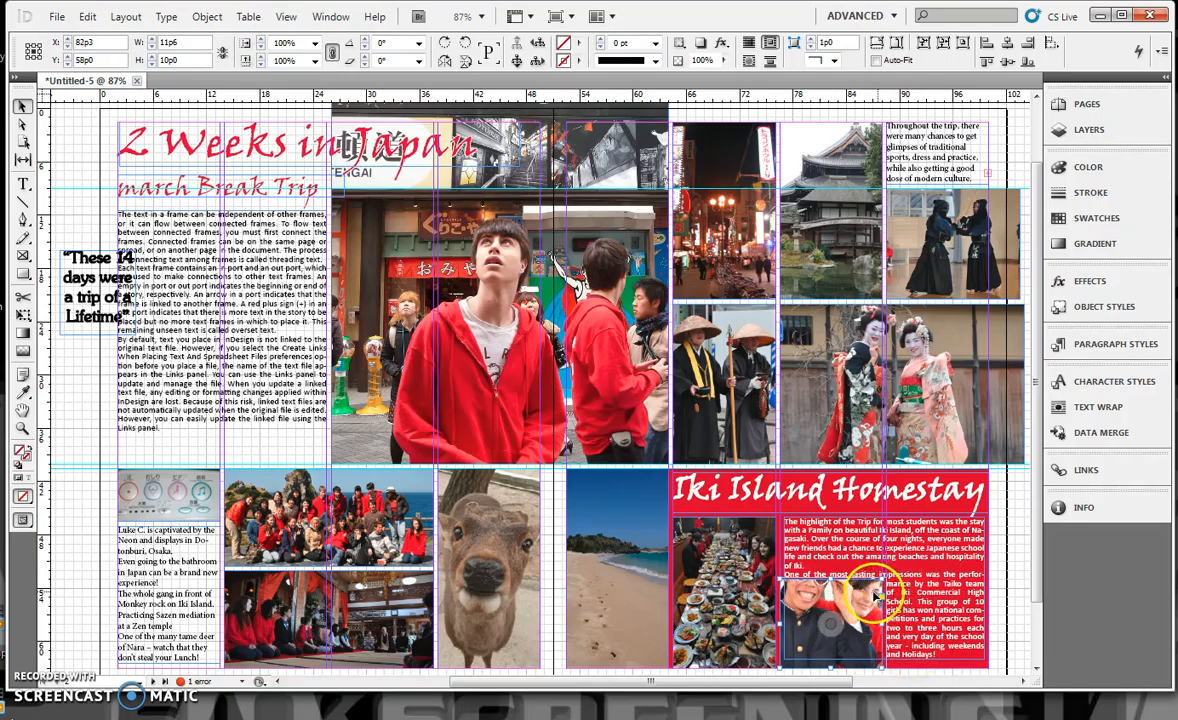
{"action": "left_click", "coordinate": [786, 585]}
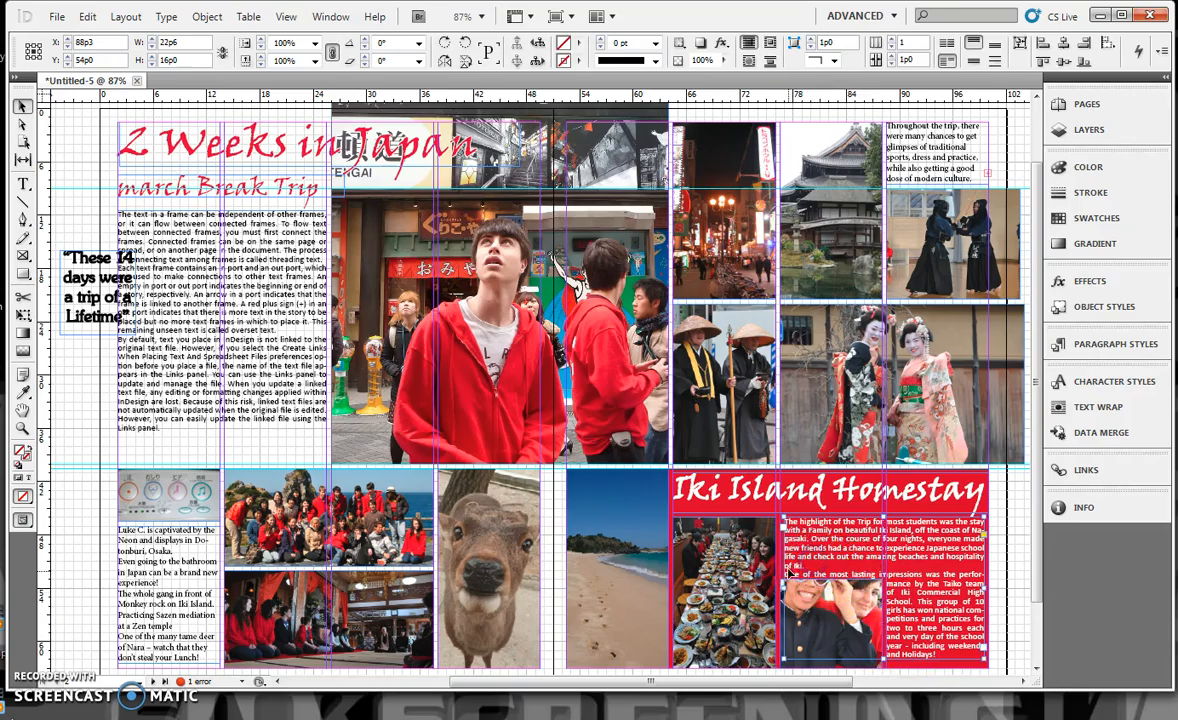
Enlarge the homestay story frame to 23p0 wide and 16p6 high
{"action": "left_click_drag", "start_coordinate": [786, 587], "coordinate": [780, 588]}
{"action": "left_click_drag", "start_coordinate": [882, 663], "coordinate": [882, 665]}
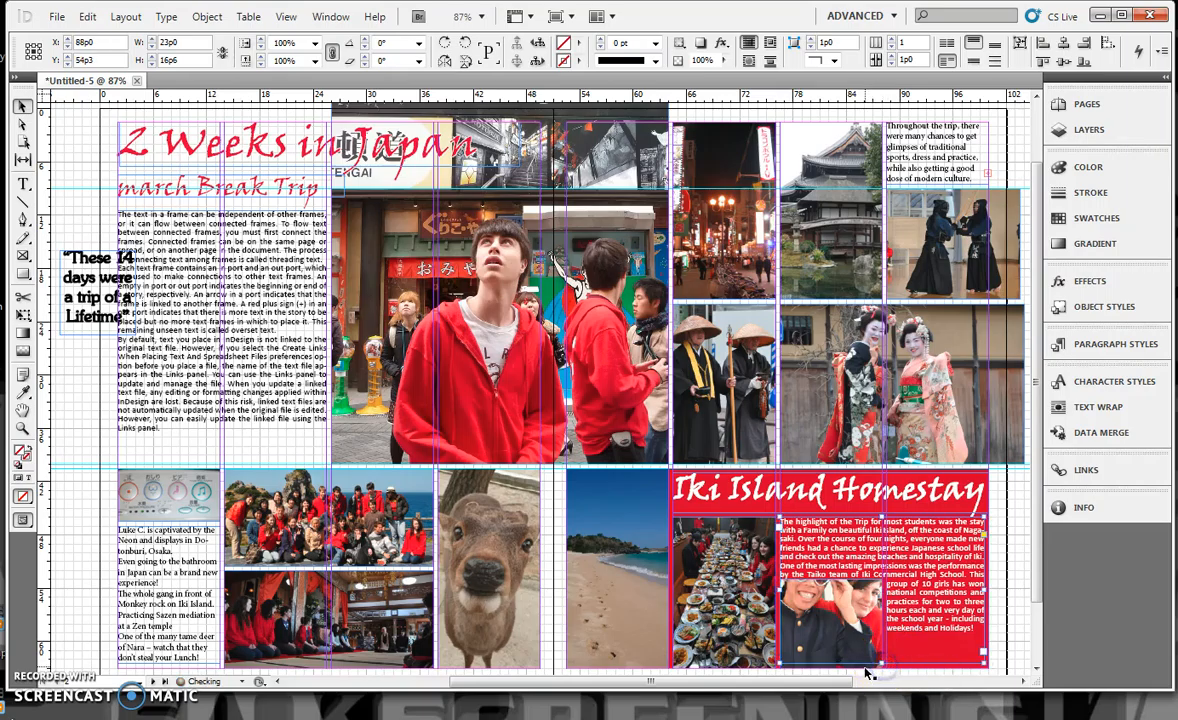
{"action": "double_click", "coordinate": [782, 572]}
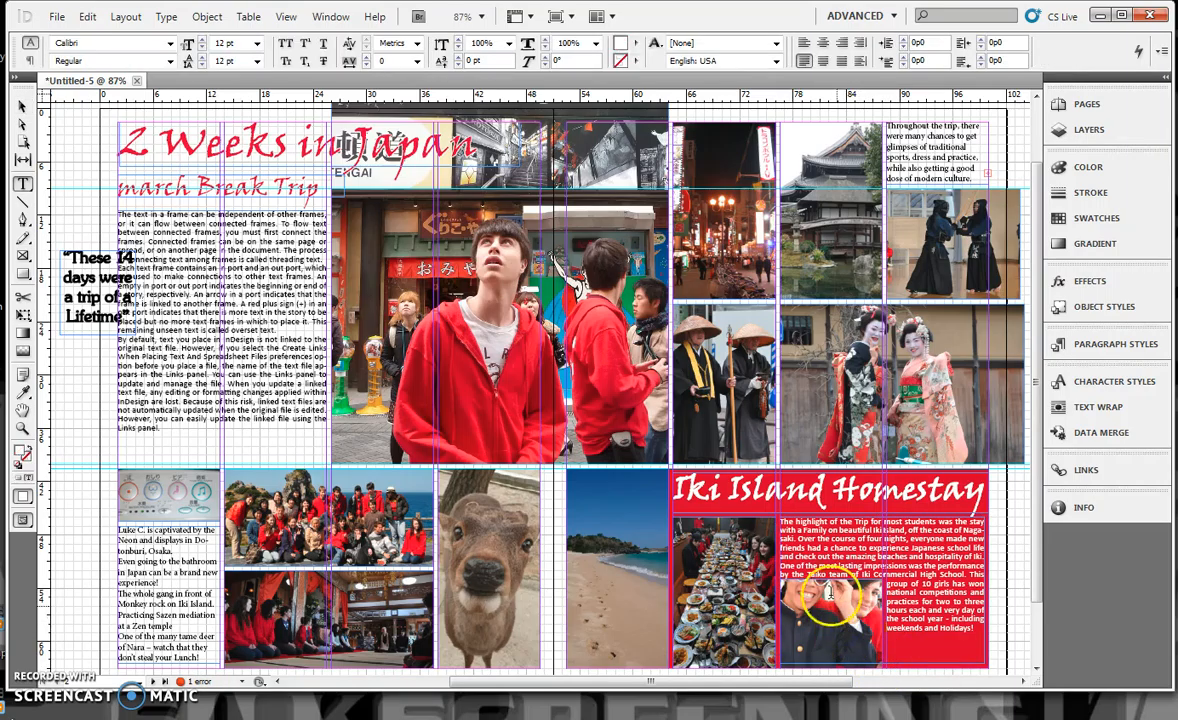
{"action": "left_click", "coordinate": [22, 106]}
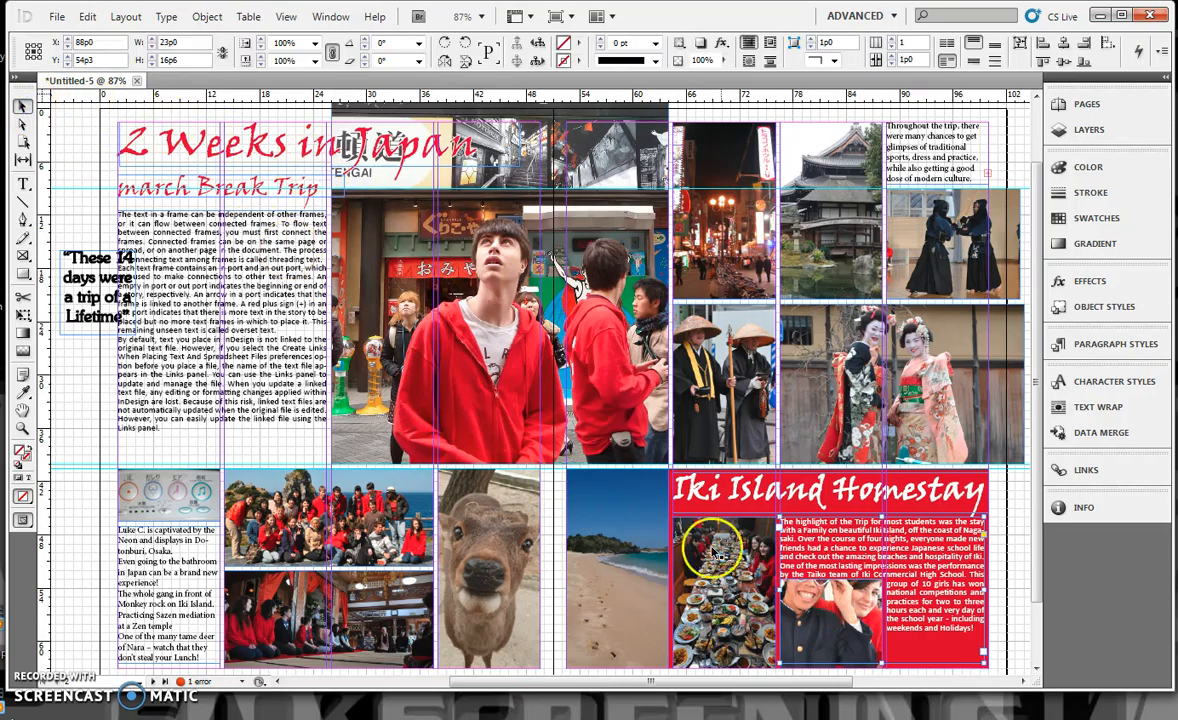
Extend the couple's photo frame upward to 11p6 high and shift the image down inside it to show both faces
{"action": "left_click", "coordinate": [860, 628]}
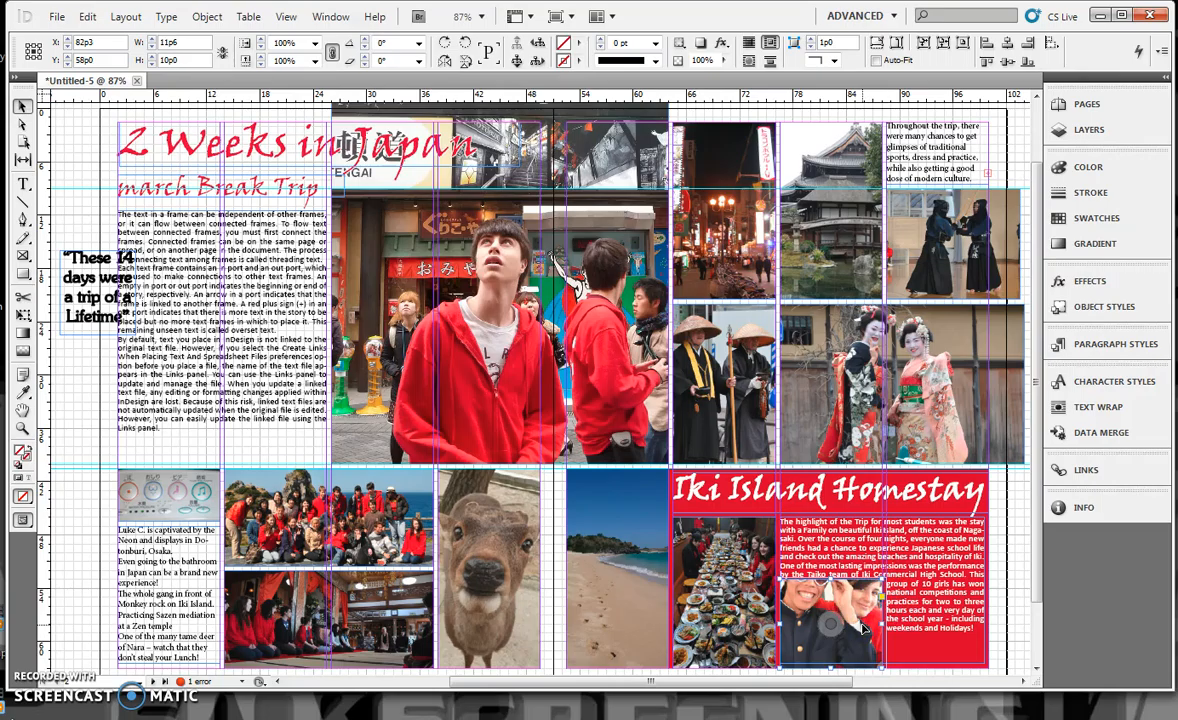
{"action": "left_click_drag", "start_coordinate": [831, 577], "coordinate": [834, 566]}
{"action": "left_click_drag", "start_coordinate": [832, 616], "coordinate": [840, 644]}
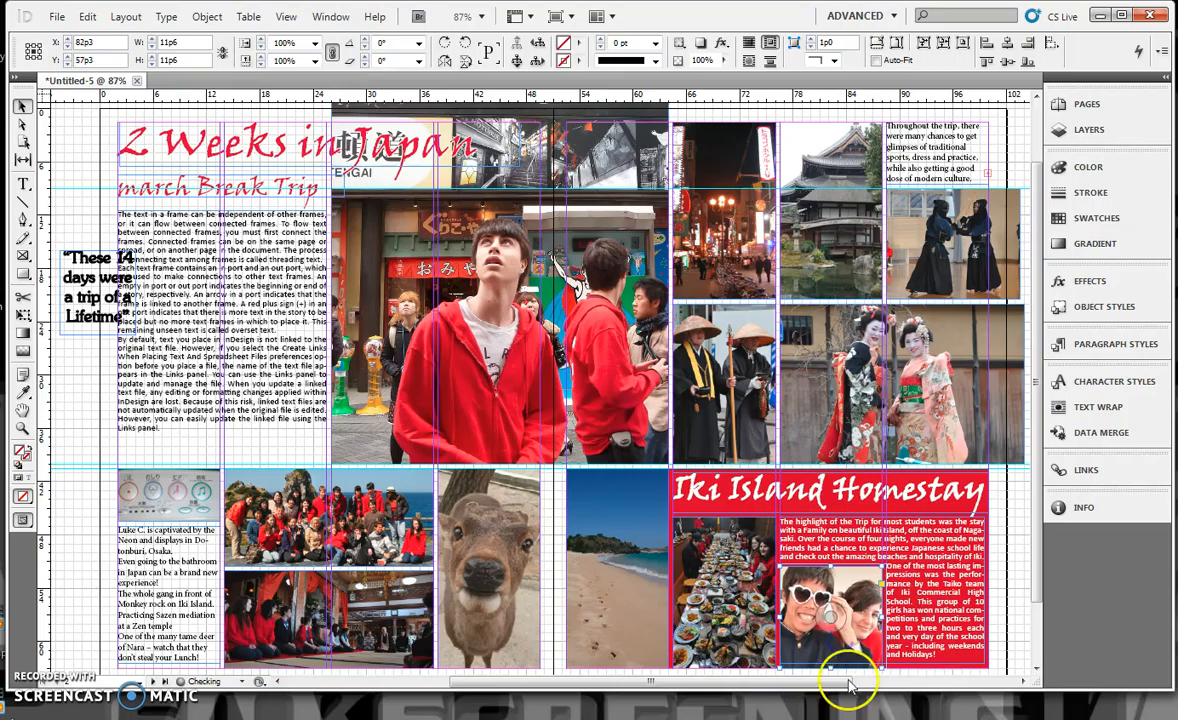
{"action": "left_click", "coordinate": [849, 680]}
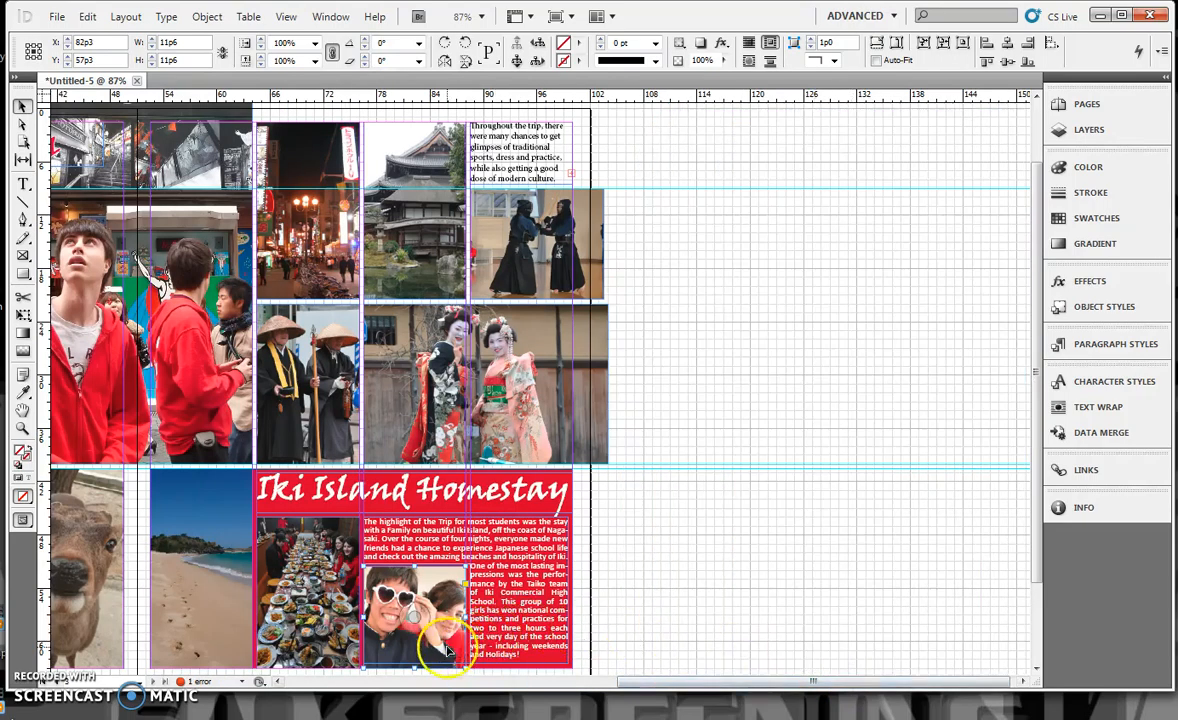
Crop the lower edges of the couple's photo and the dining table photo slightly to leave a thin red margin beneath them
{"action": "left_click_drag", "start_coordinate": [418, 668], "coordinate": [421, 663]}
{"action": "left_click", "coordinate": [311, 645]}
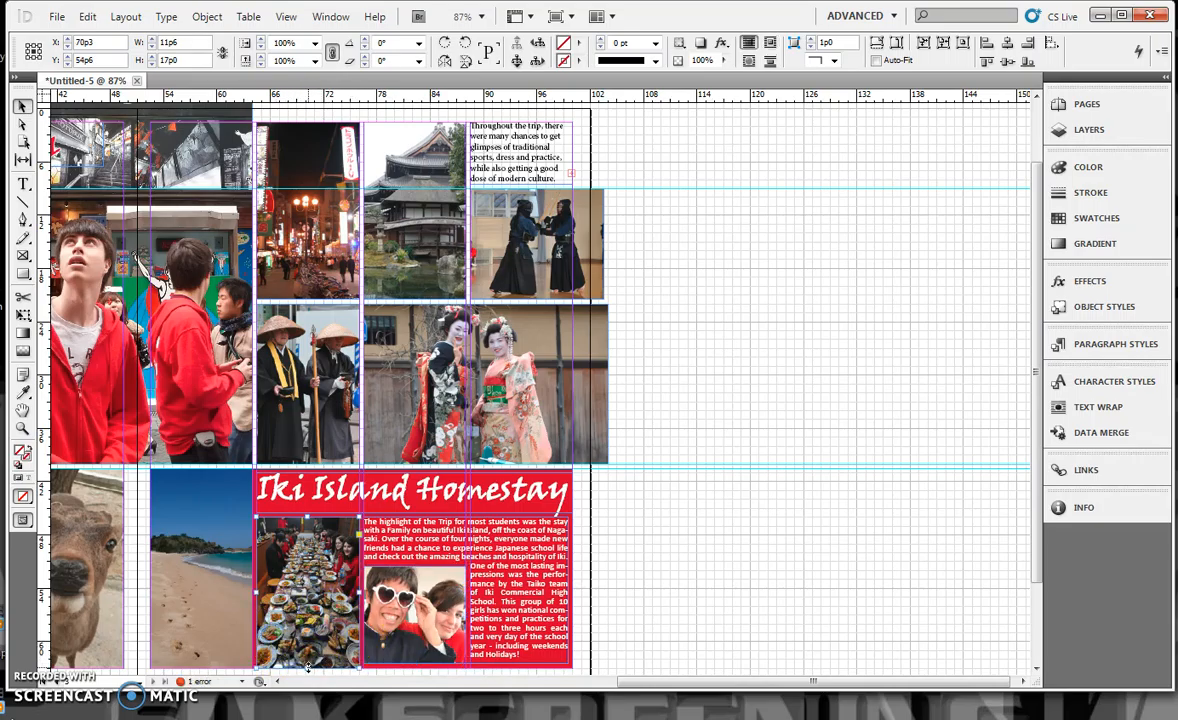
{"action": "left_click", "coordinate": [197, 565]}
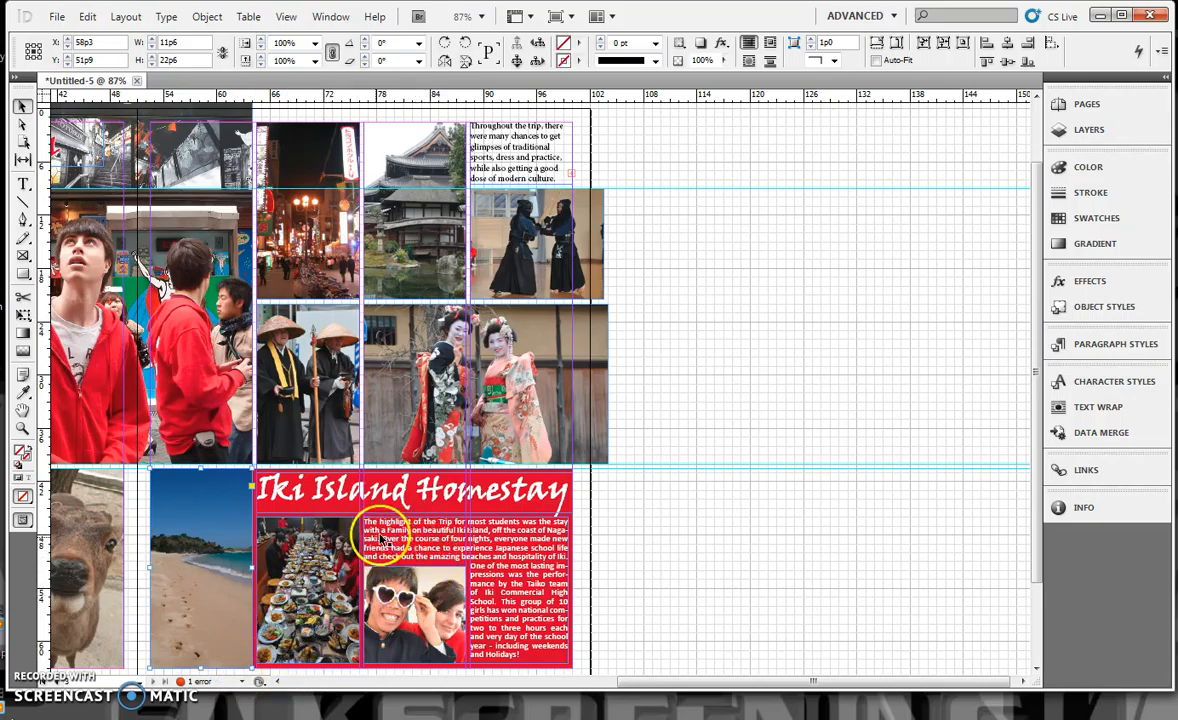
{"action": "left_click", "coordinate": [430, 495]}
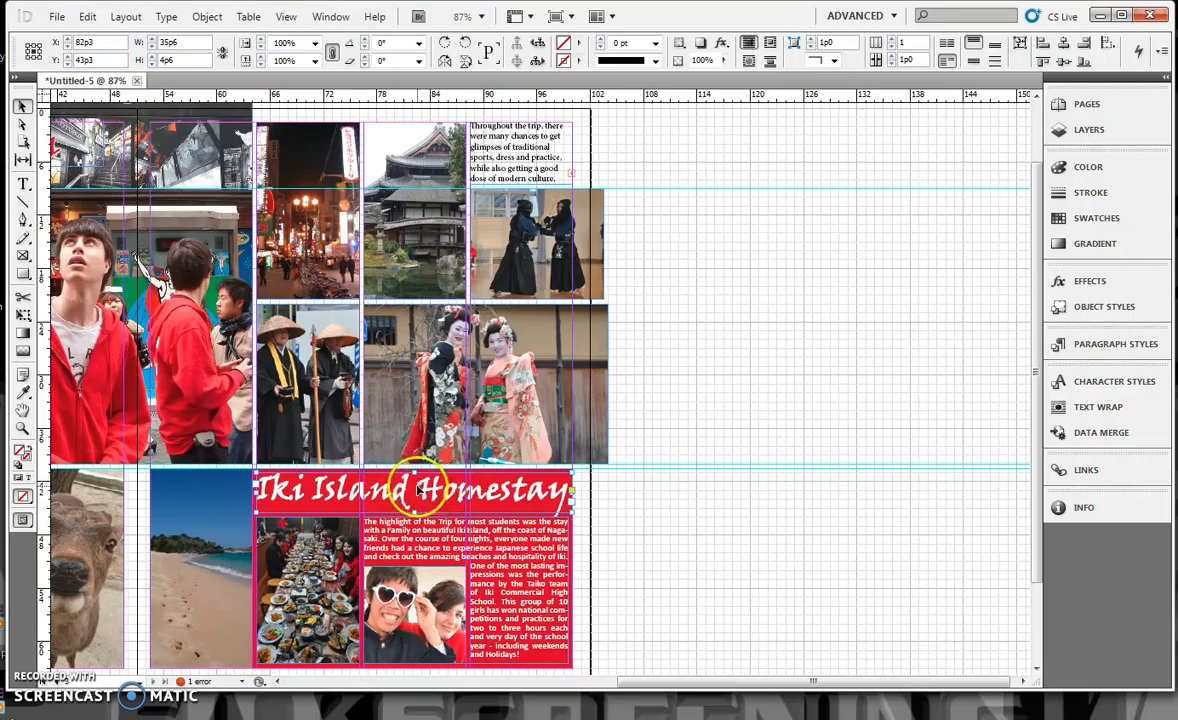
Move the "These 14 days were a trip of a Lifetime" quote into the main story and wrap the story around its bounding box
{"action": "left_click_drag", "start_coordinate": [678, 684], "coordinate": [463, 690]}
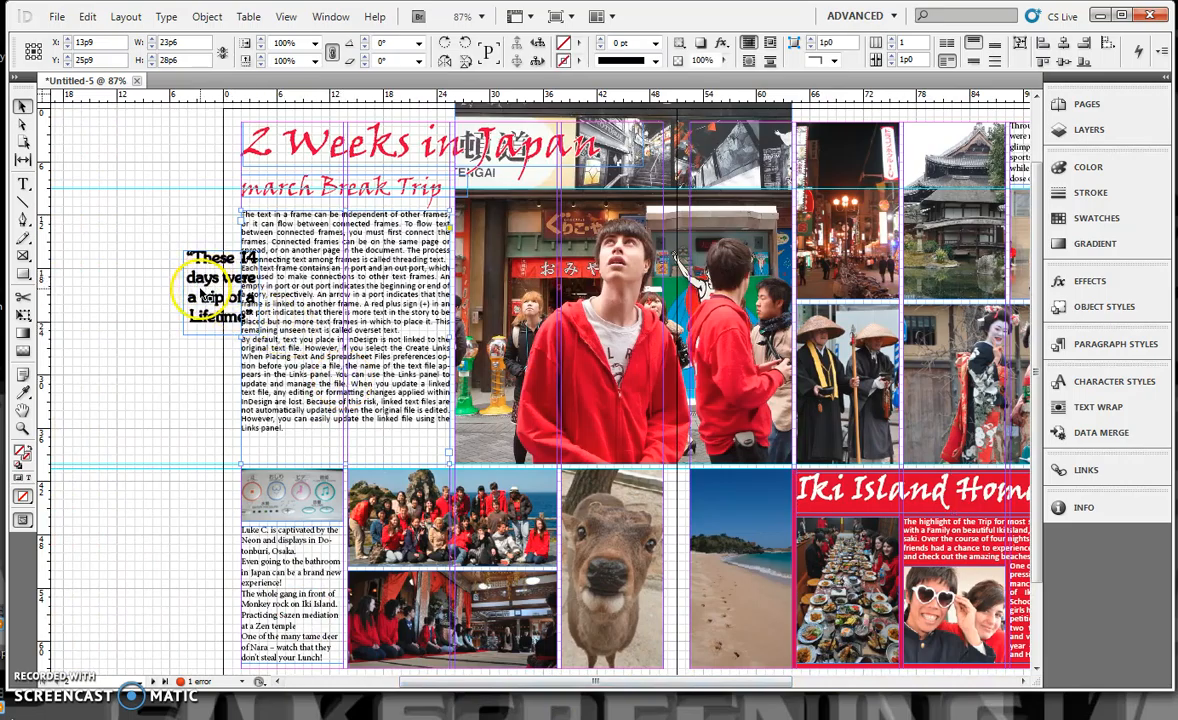
{"action": "left_click_drag", "start_coordinate": [207, 294], "coordinate": [331, 322]}
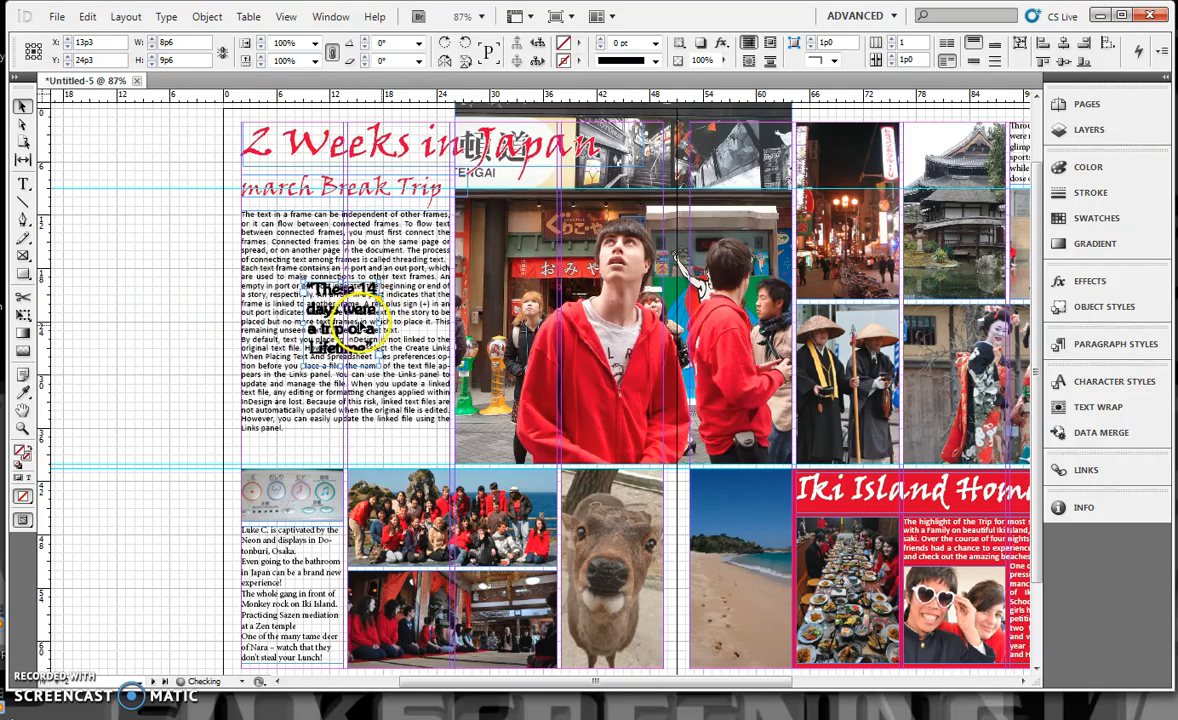
{"action": "left_click", "coordinate": [1079, 410]}
{"action": "left_click", "coordinate": [903, 397]}
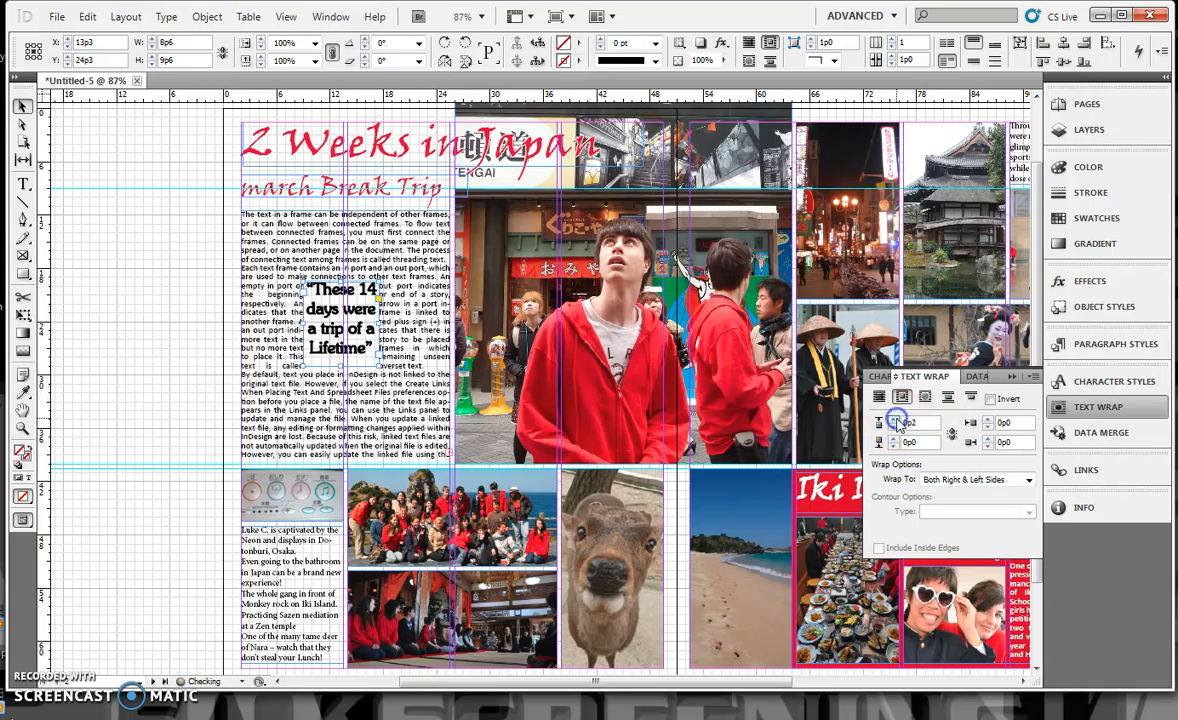
Link the quote's wrap offsets at 0p6 on all sides and shorten its frame to 9p0 high
{"action": "left_click", "coordinate": [897, 422]}
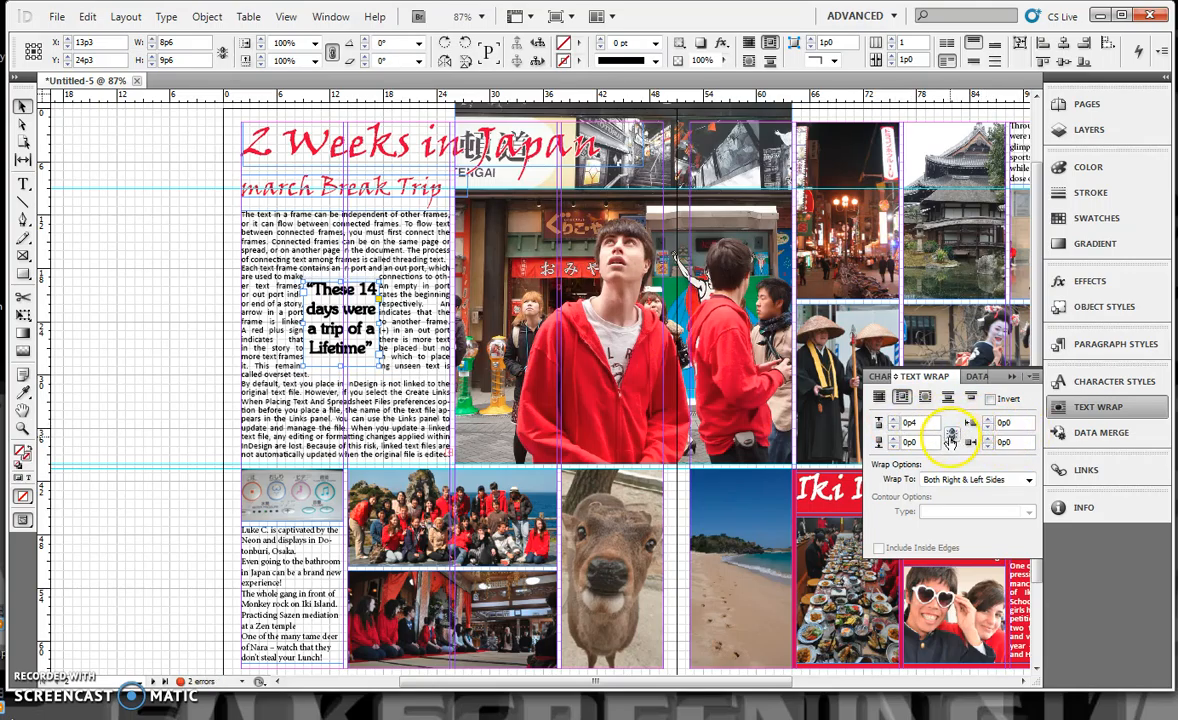
{"action": "left_click", "coordinate": [951, 436]}
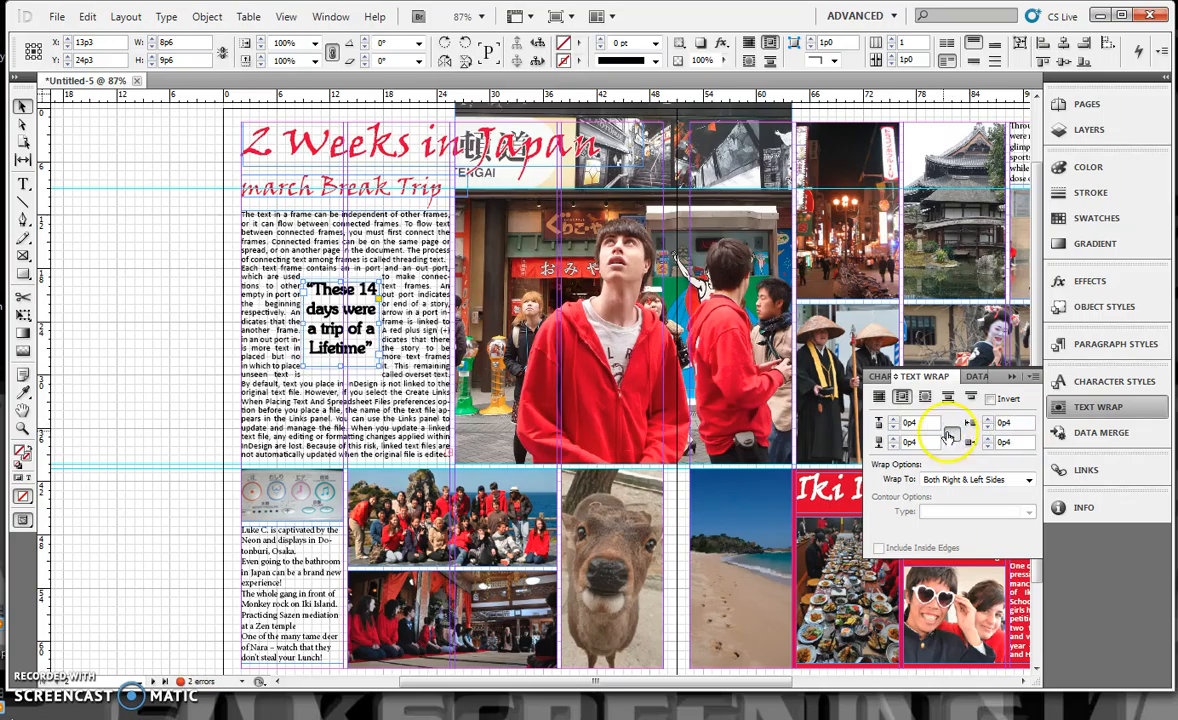
{"action": "left_click", "coordinate": [891, 420]}
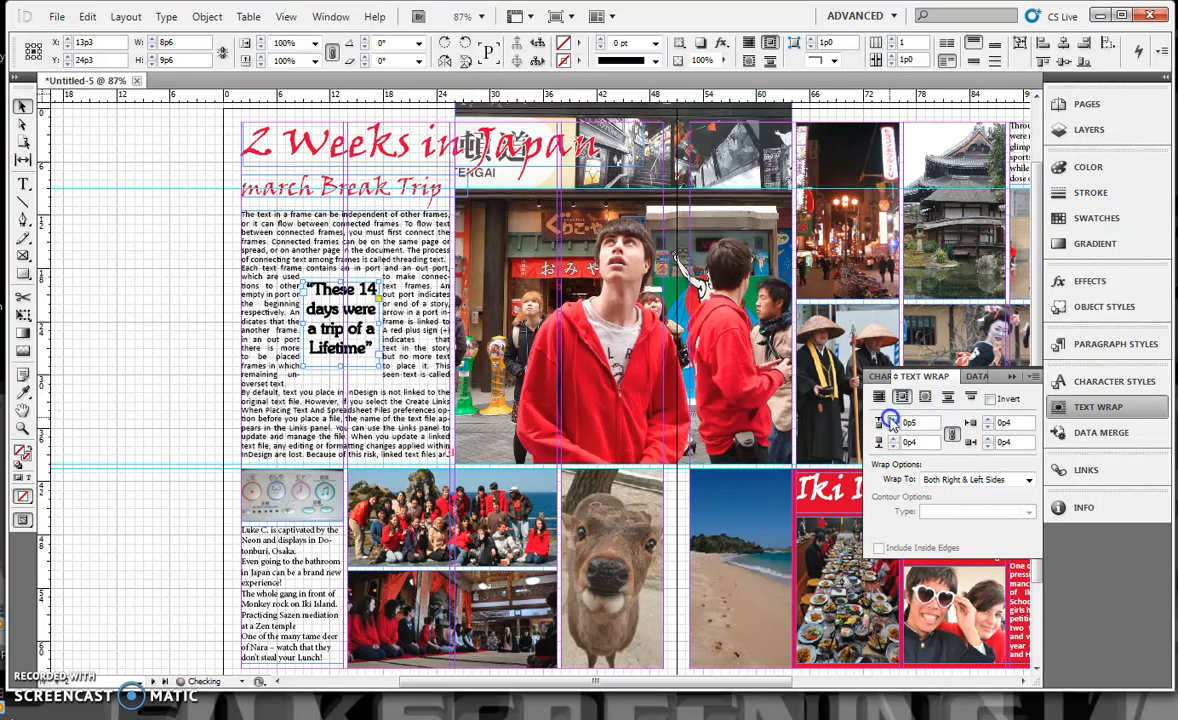
{"action": "left_click", "coordinate": [891, 421]}
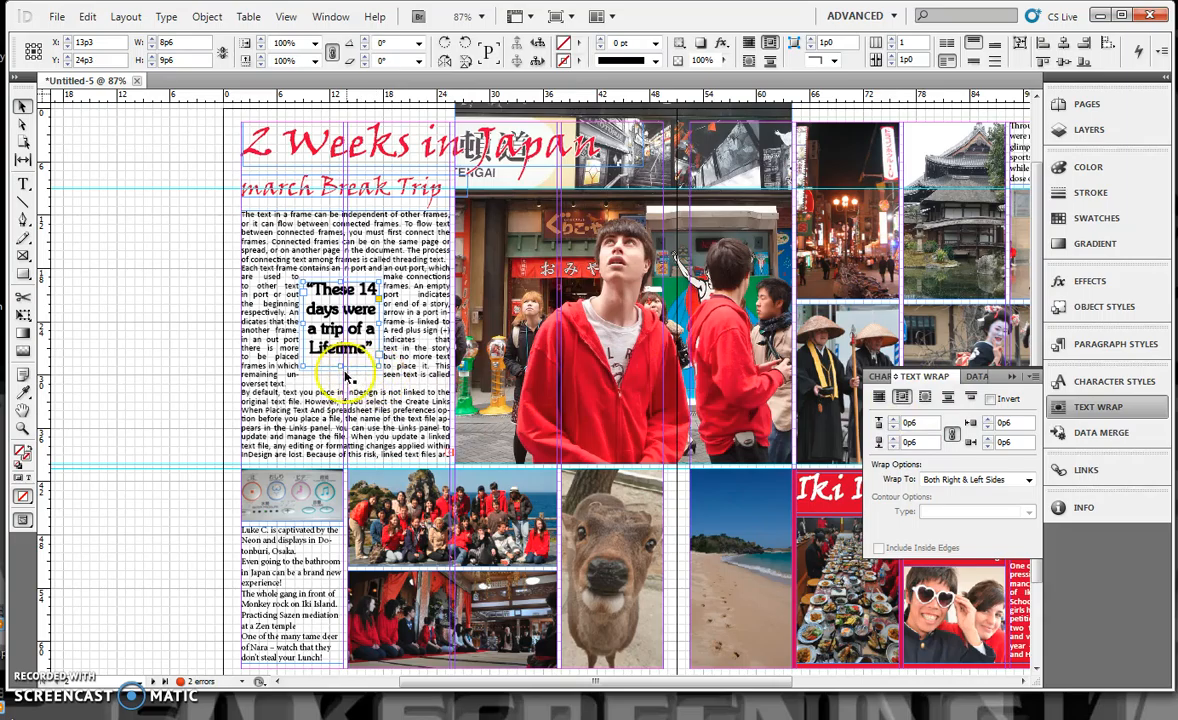
{"action": "left_click_drag", "start_coordinate": [338, 366], "coordinate": [342, 361]}
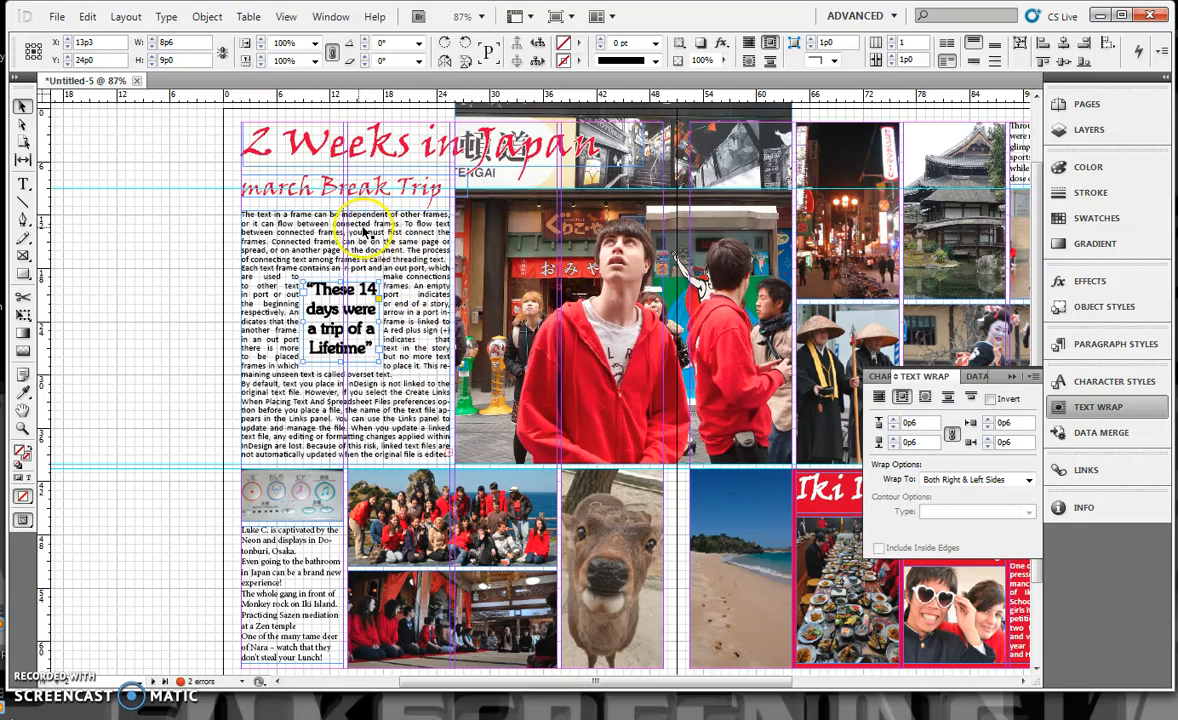
Extend the main story frame upward to 30p0 high and nudge it to a Y position of 25p3
{"action": "left_click", "coordinate": [359, 221]}
{"action": "left_click_drag", "start_coordinate": [345, 209], "coordinate": [357, 200]}
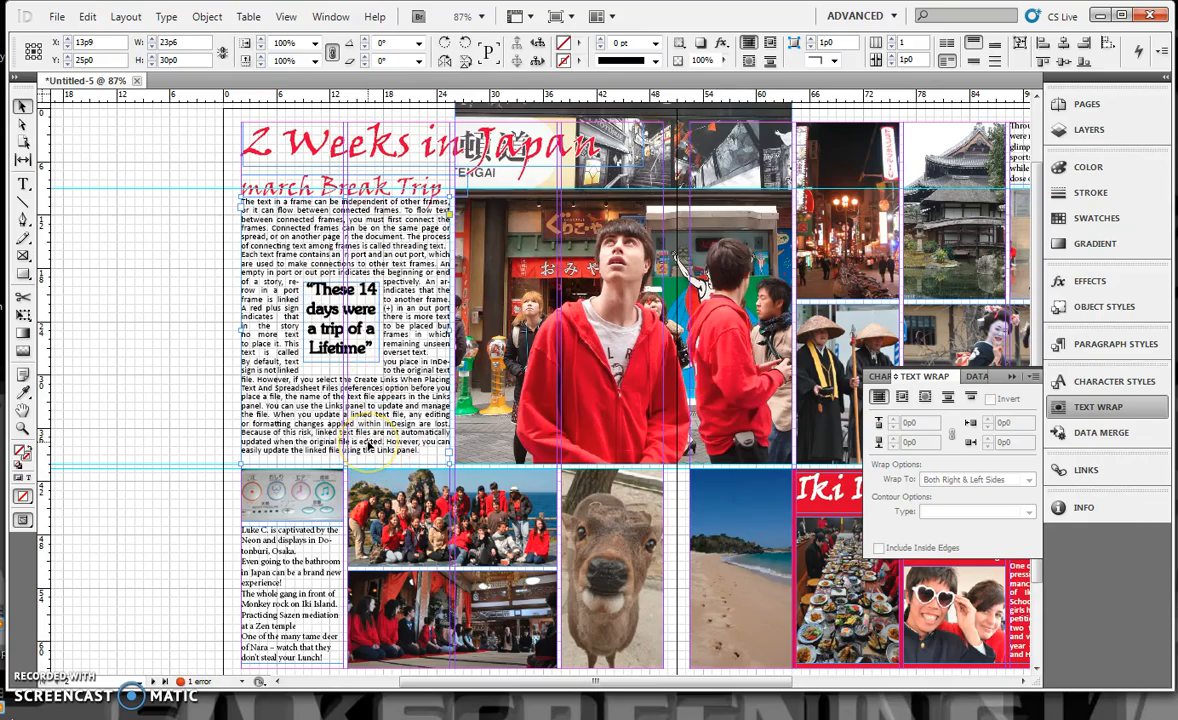
{"action": "left_click_drag", "start_coordinate": [404, 401], "coordinate": [405, 406]}
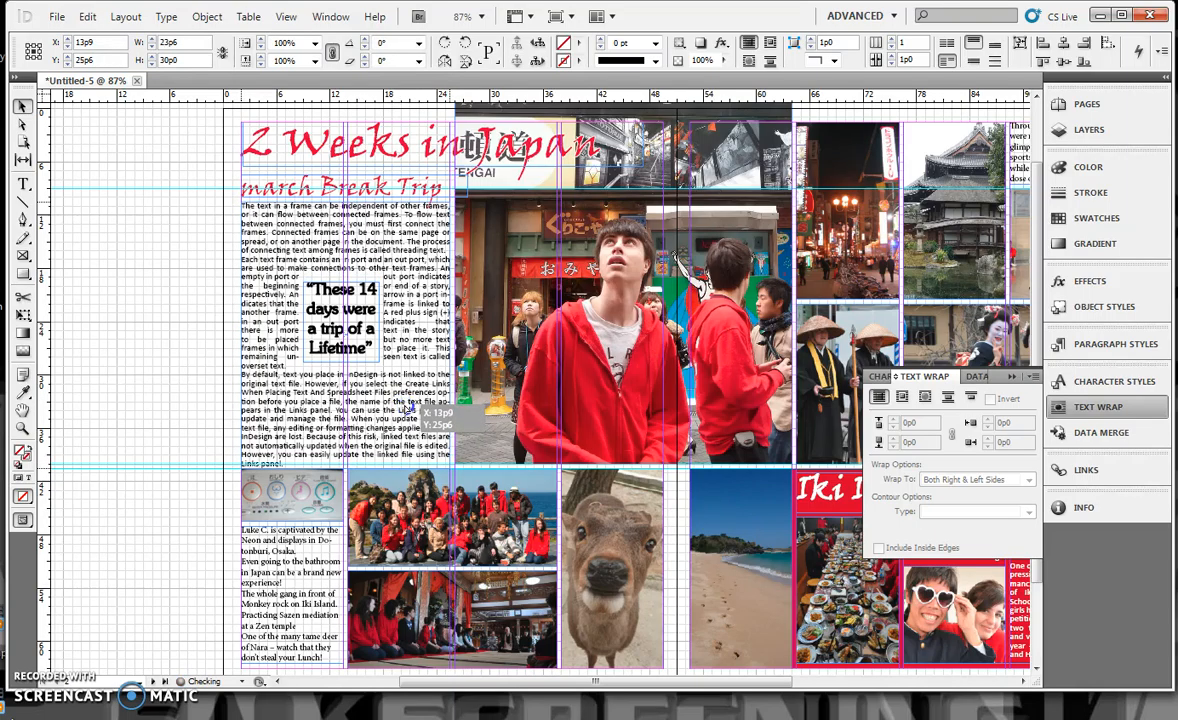
{"action": "left_click_drag", "start_coordinate": [410, 406], "coordinate": [405, 406]}
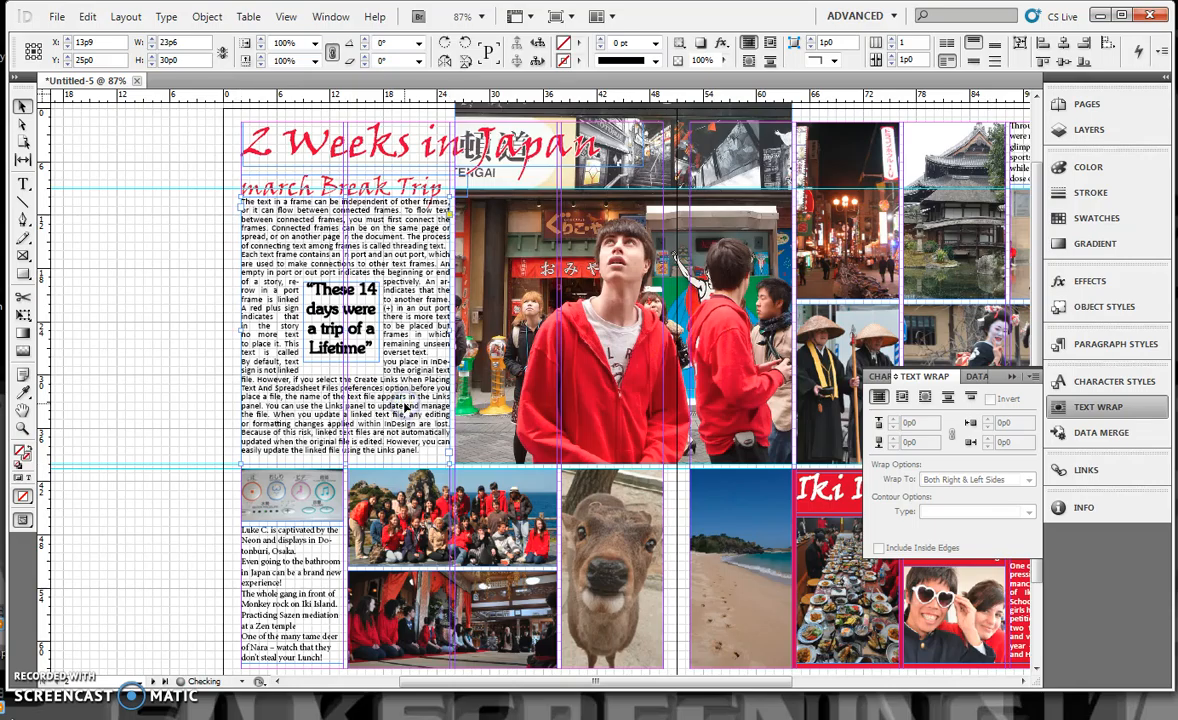
{"action": "key", "text": "Down"}
{"action": "key", "text": "Down"}
{"action": "key", "text": "Down"}
{"action": "key", "text": "Down"}
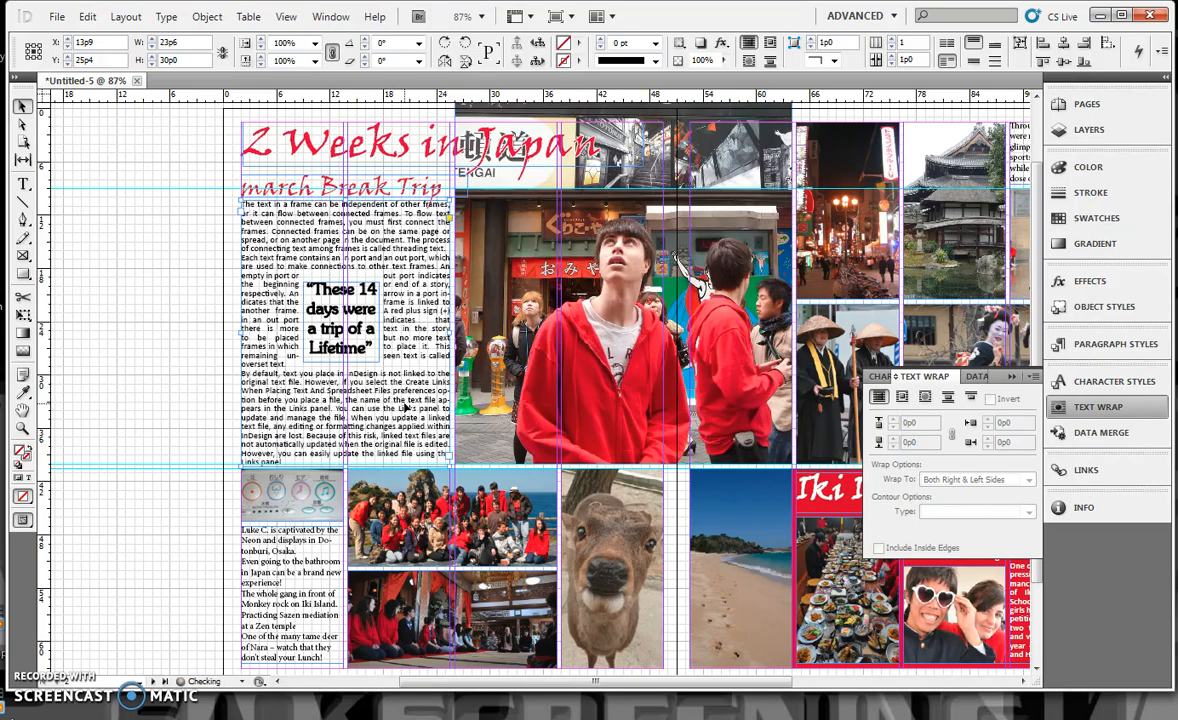
{"action": "key", "text": "Up"}
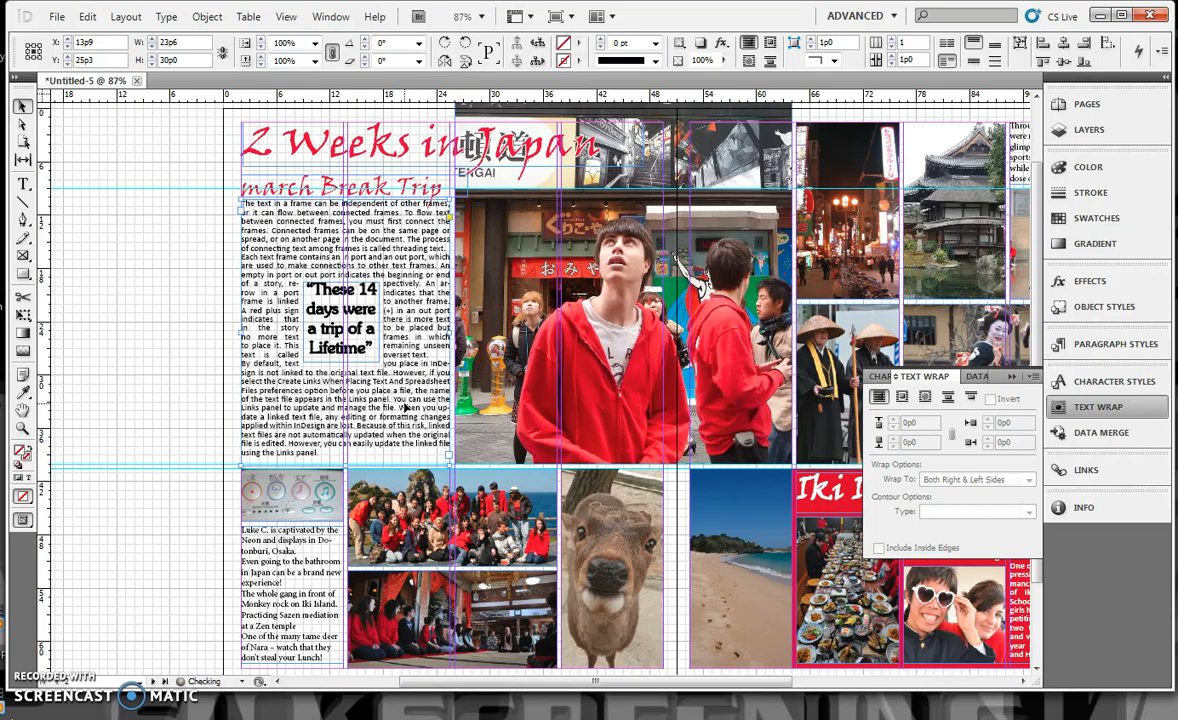
Nudge the pull quote down within the main story to a Y position of 24p5
{"action": "left_click", "coordinate": [345, 325]}
{"action": "key", "text": "Down"}
{"action": "key", "text": "Down"}
{"action": "key", "text": "Down"}
{"action": "key", "text": "Down"}
{"action": "key", "text": "Down"}
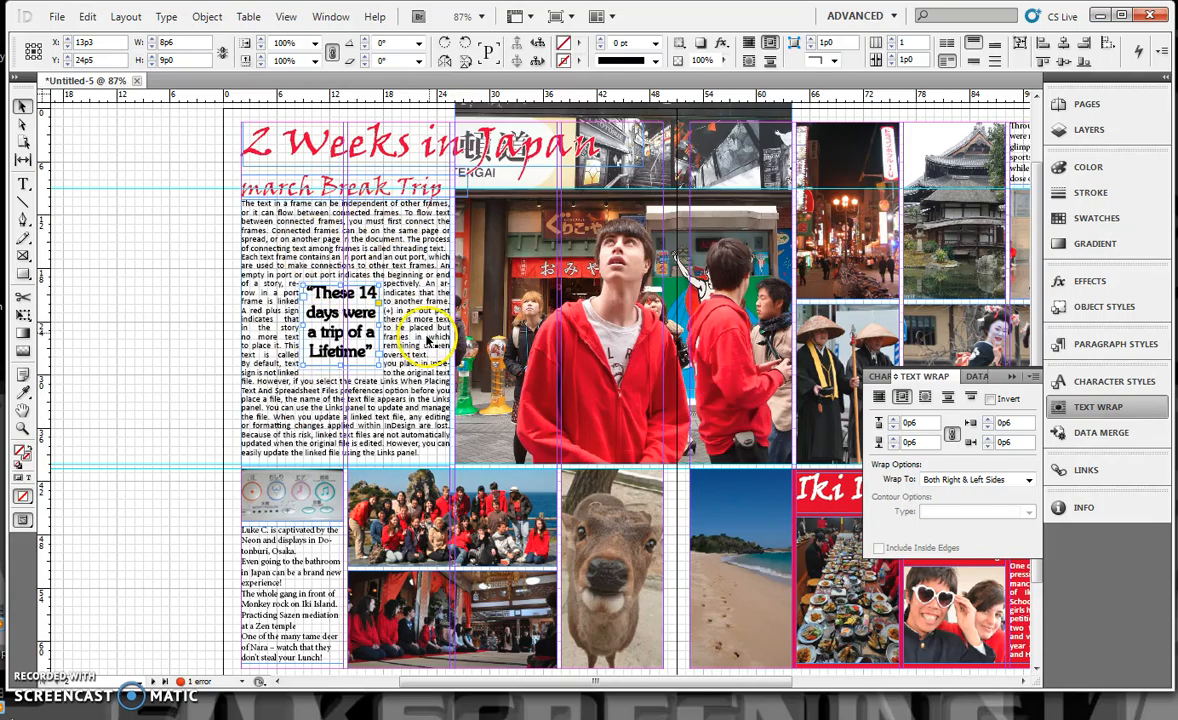
Split the main story frame into 2 columns with a 0p6 gutter, keeping the pull quote at 1 column
{"action": "left_click", "coordinate": [895, 42]}
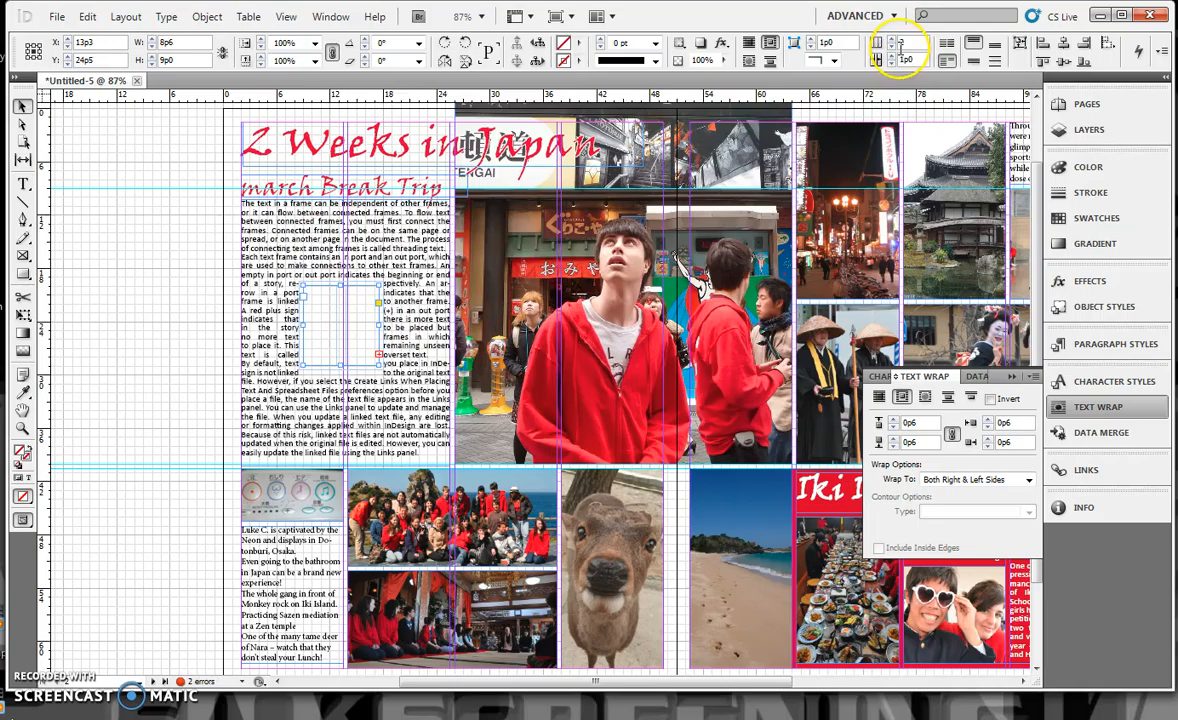
{"action": "left_click", "coordinate": [892, 47]}
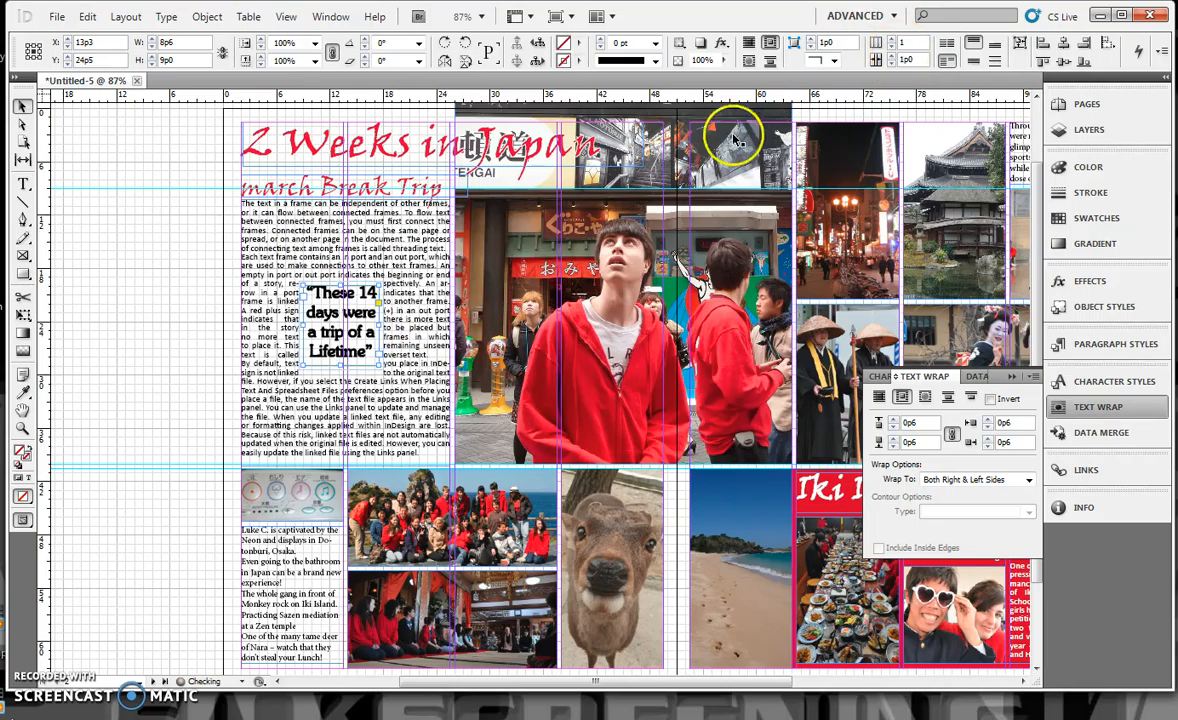
{"action": "left_click", "coordinate": [422, 424]}
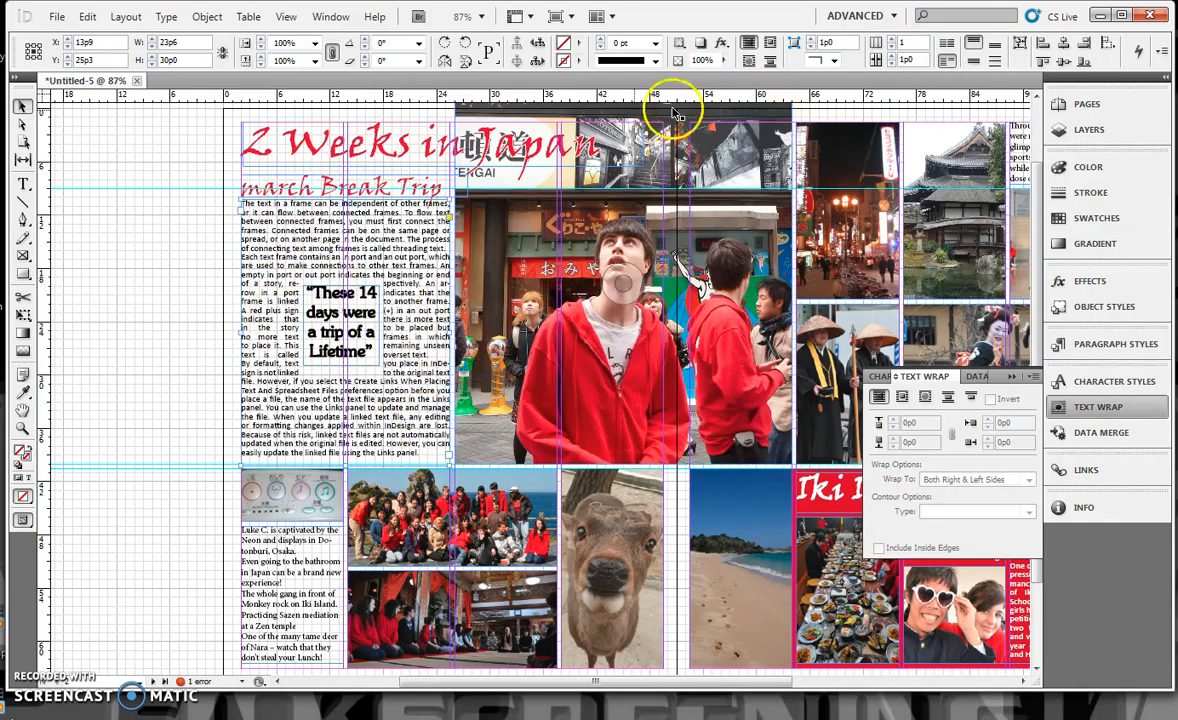
{"action": "left_click", "coordinate": [893, 39]}
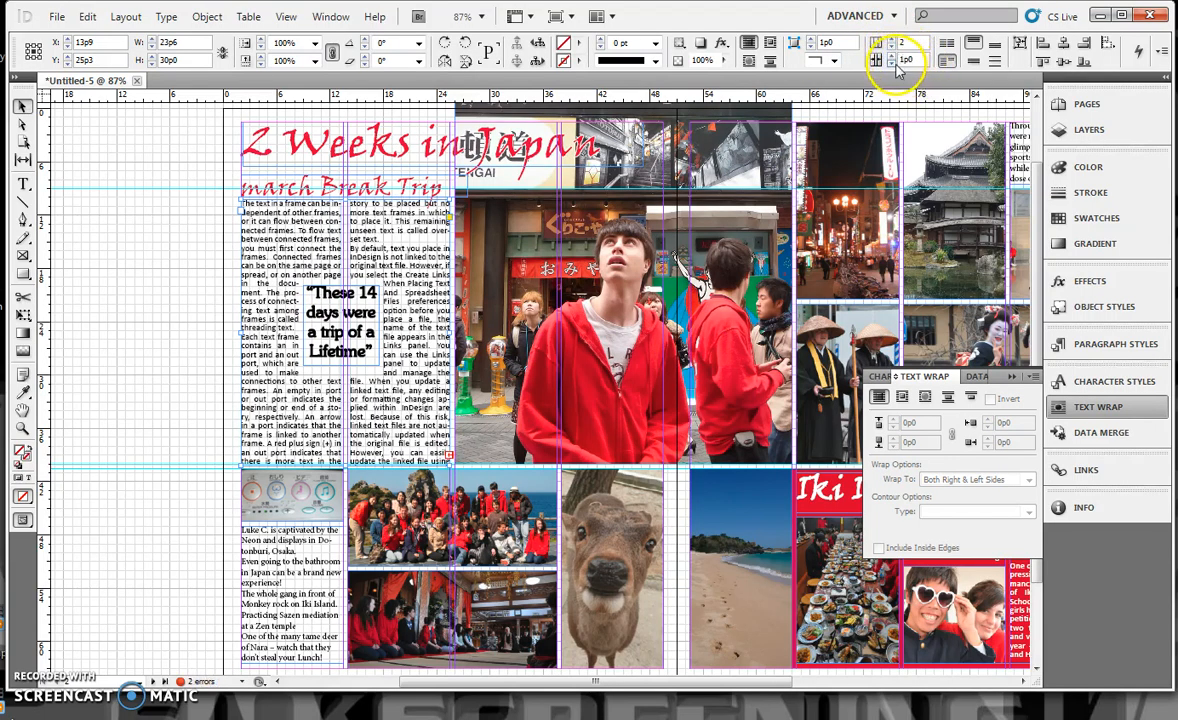
{"action": "left_click", "coordinate": [893, 64]}
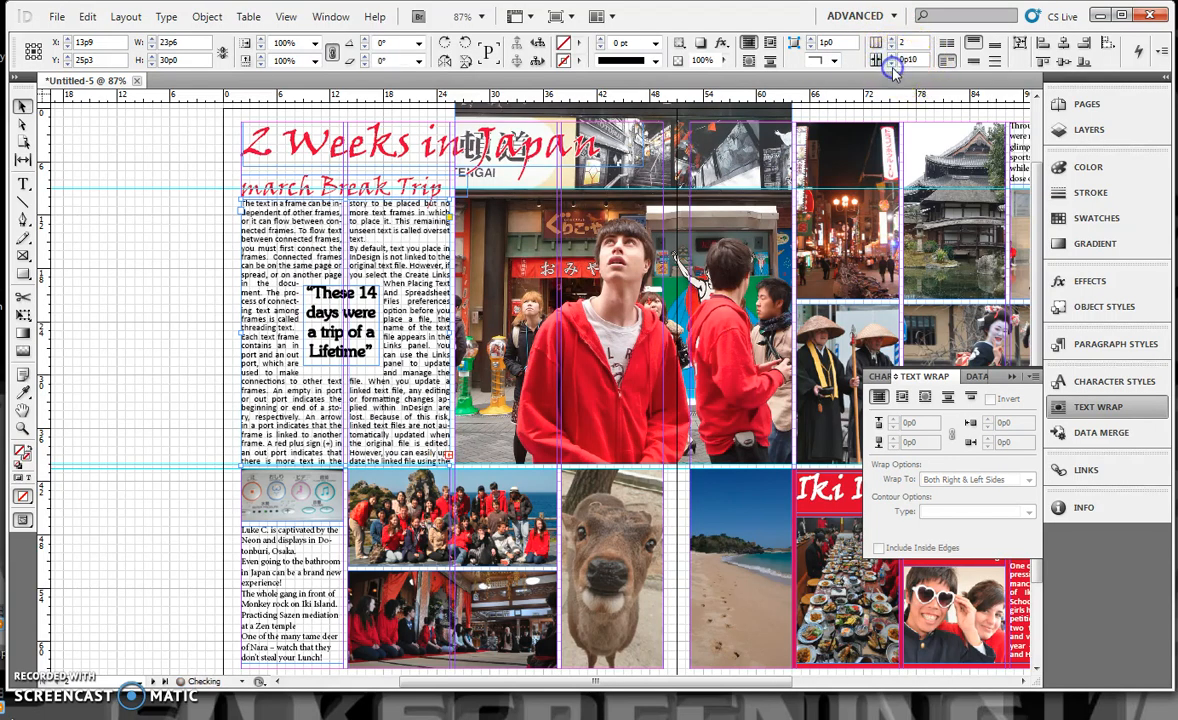
{"action": "left_click", "coordinate": [891, 65]}
{"action": "left_click", "coordinate": [891, 65]}
{"action": "left_click", "coordinate": [891, 65]}
{"action": "left_click", "coordinate": [891, 65]}
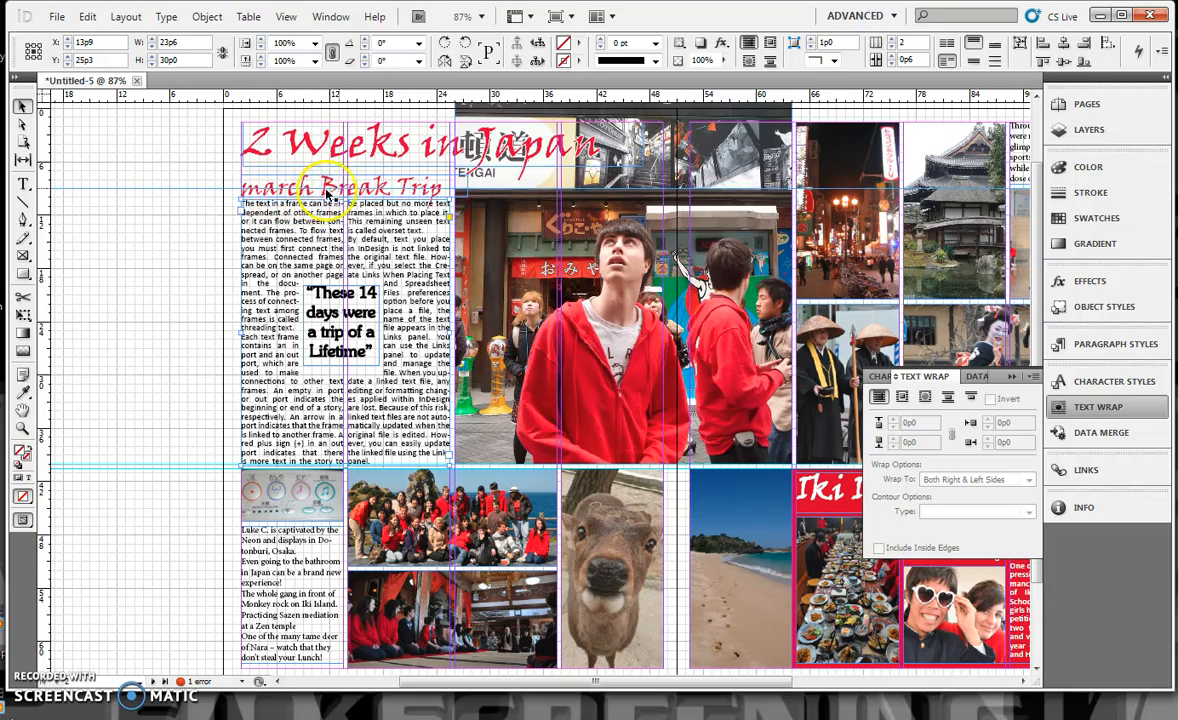
Move the subheading up slightly and capitalize its first letter so it reads "March Break Trip"
{"action": "left_click", "coordinate": [406, 186]}
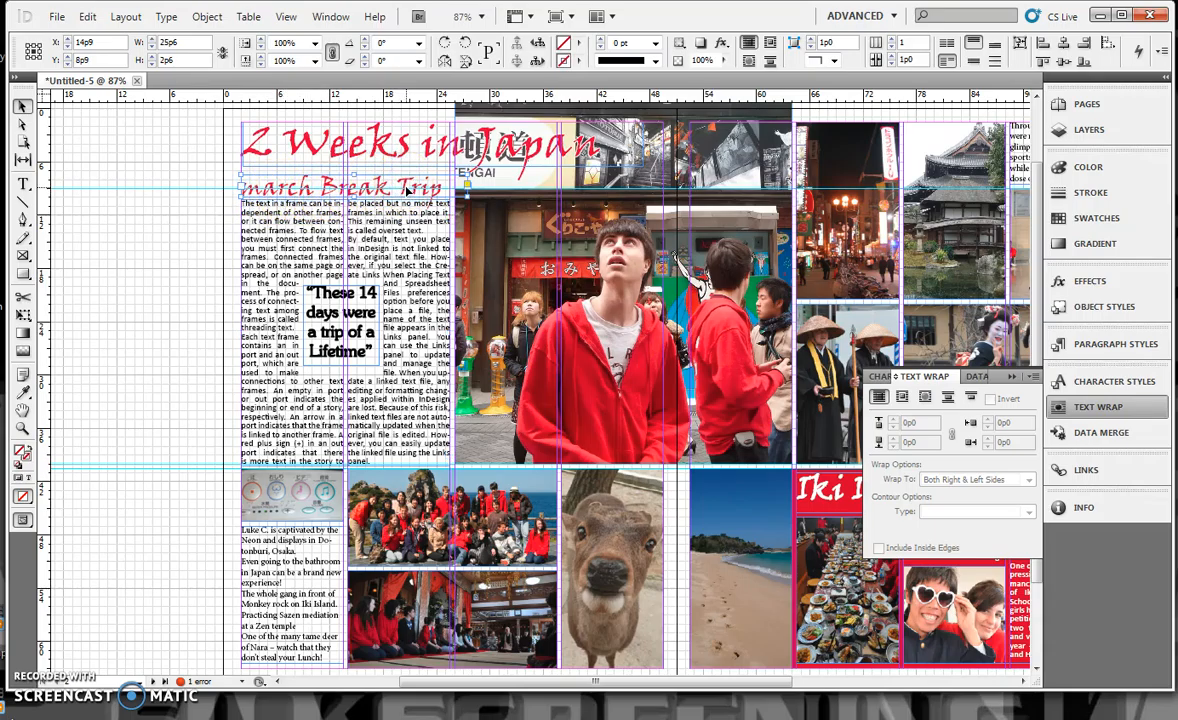
{"action": "left_click_drag", "start_coordinate": [407, 190], "coordinate": [407, 187]}
{"action": "left_click", "coordinate": [21, 185]}
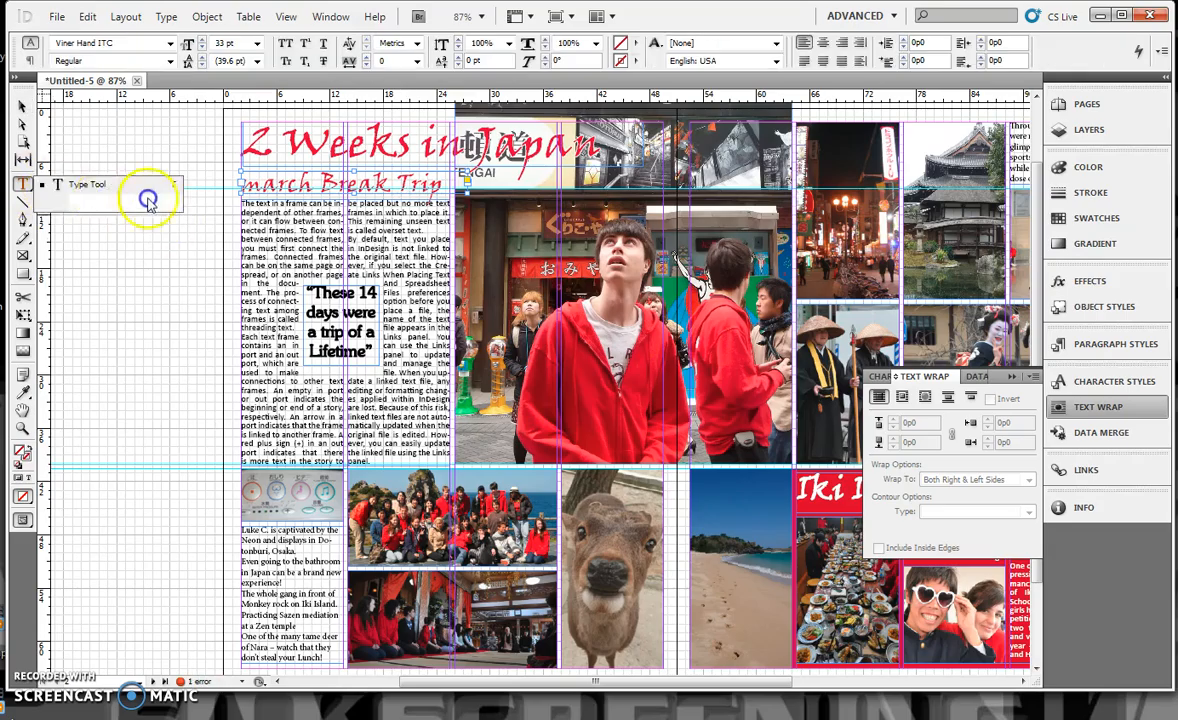
{"action": "left_click_drag", "start_coordinate": [258, 184], "coordinate": [238, 185]}
{"action": "type", "text": "M"}
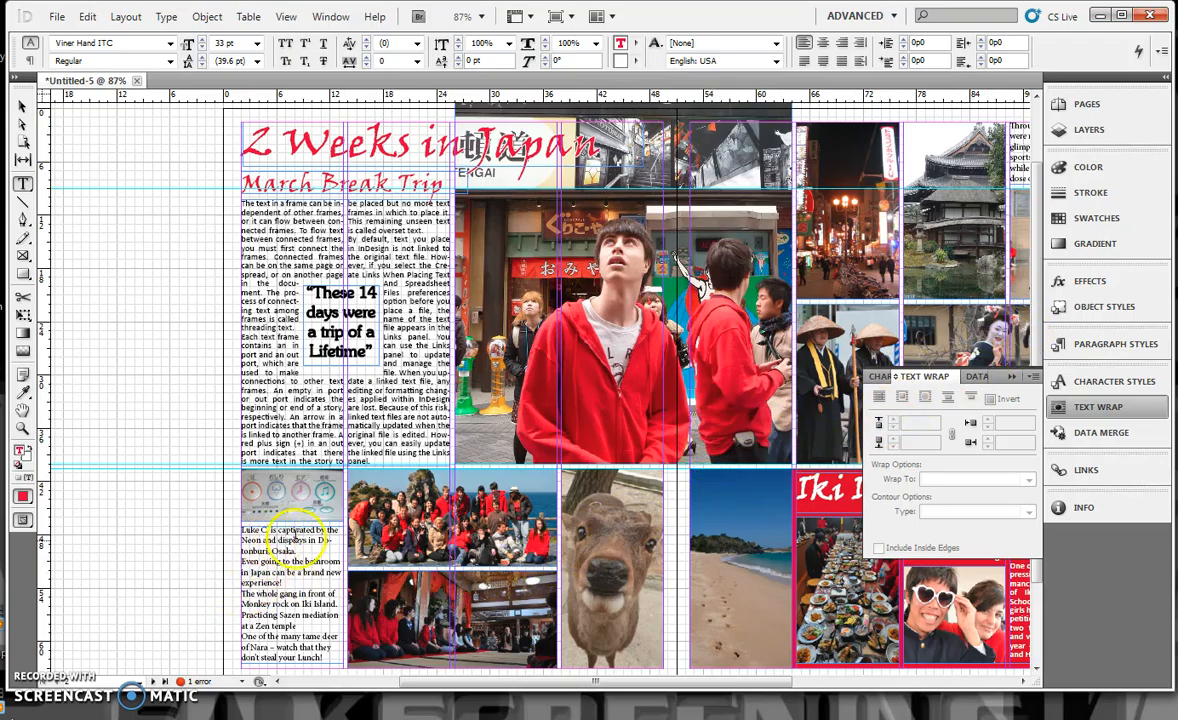
{"action": "left_click_drag", "start_coordinate": [473, 689], "coordinate": [566, 693]}
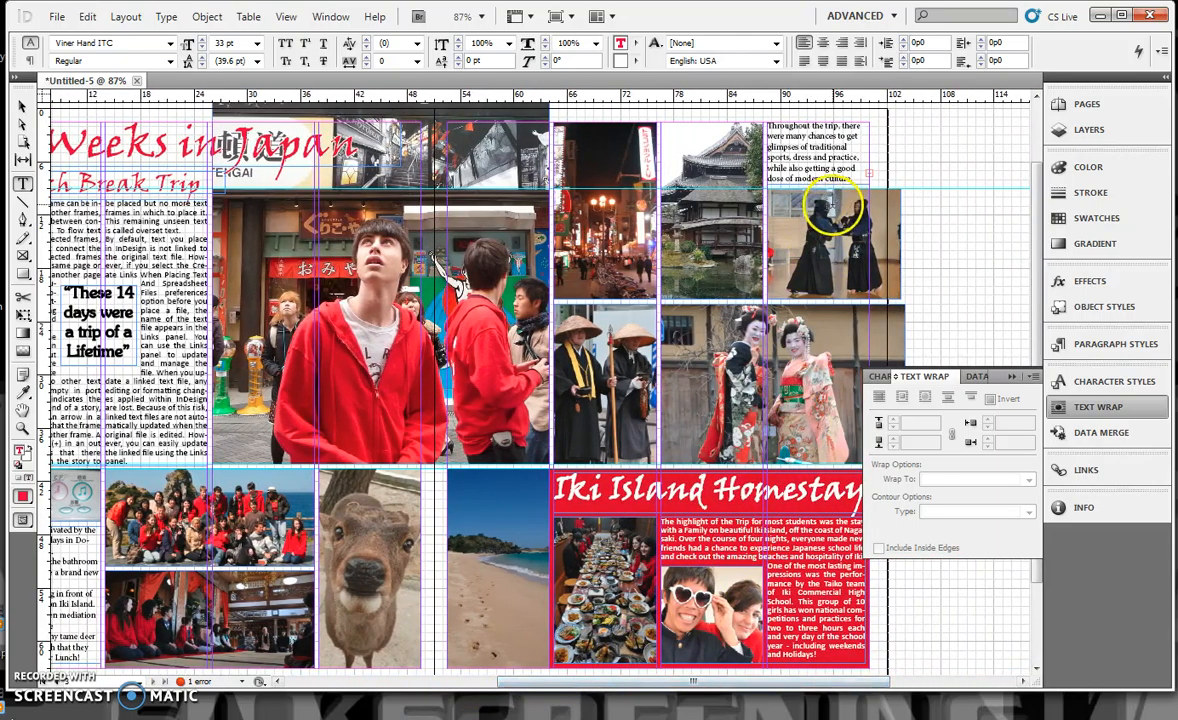
{"action": "mouse_move", "coordinate": [647, 690]}
{"action": "left_mouse_down"}
{"action": "mouse_move", "coordinate": [533, 688]}
{"action": "mouse_move", "coordinate": [656, 693]}
{"action": "left_mouse_up"}
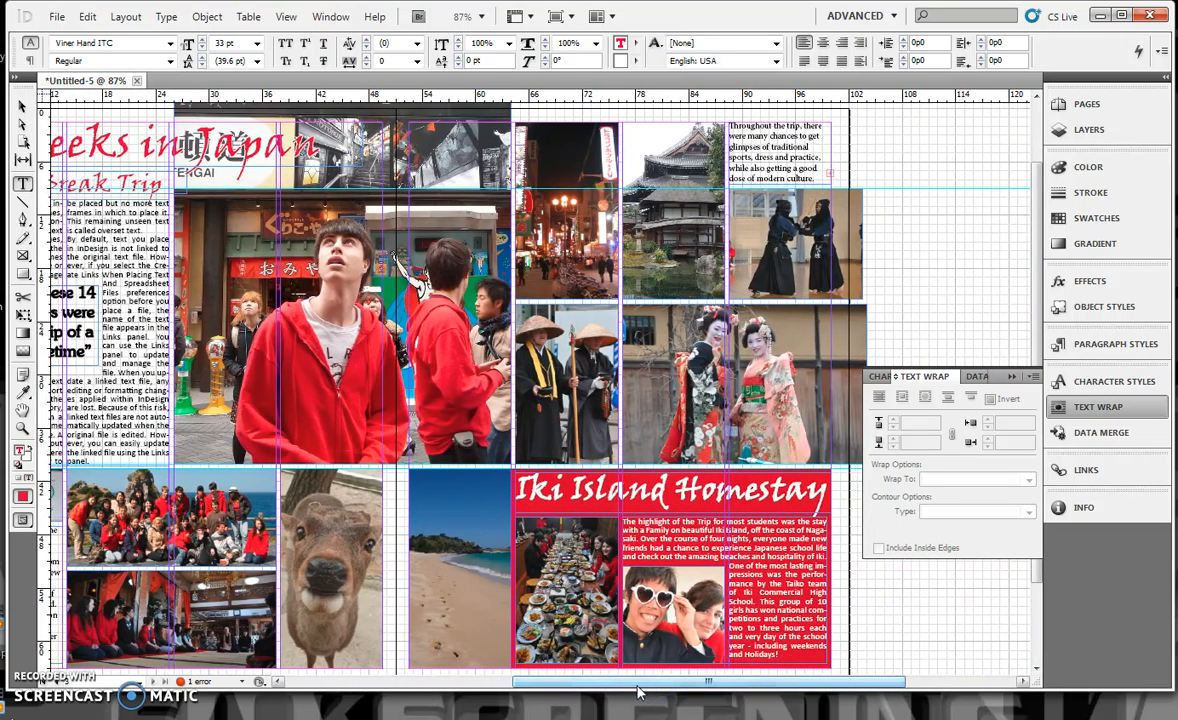
{"action": "left_click_drag", "start_coordinate": [668, 688], "coordinate": [578, 690]}
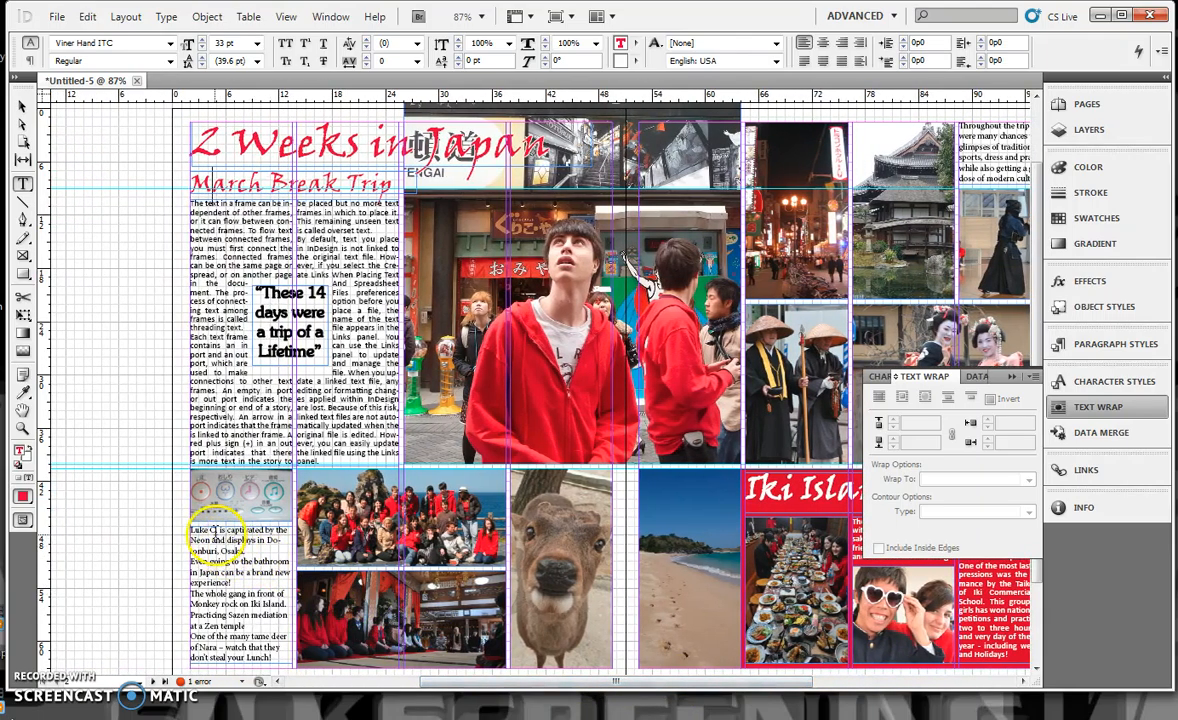
Select all the text in the linked photo caption frames and apply the Caption paragraph style to it
{"action": "left_click_drag", "start_coordinate": [211, 531], "coordinate": [243, 604]}
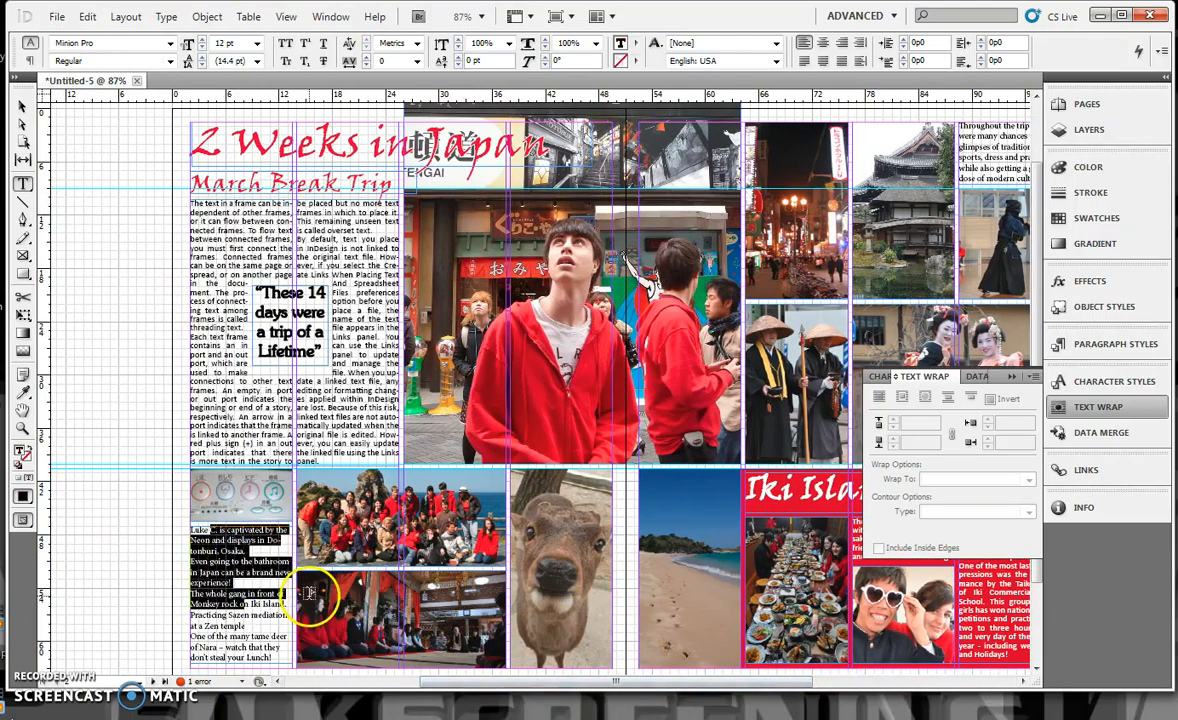
{"action": "left_click", "coordinate": [245, 637]}
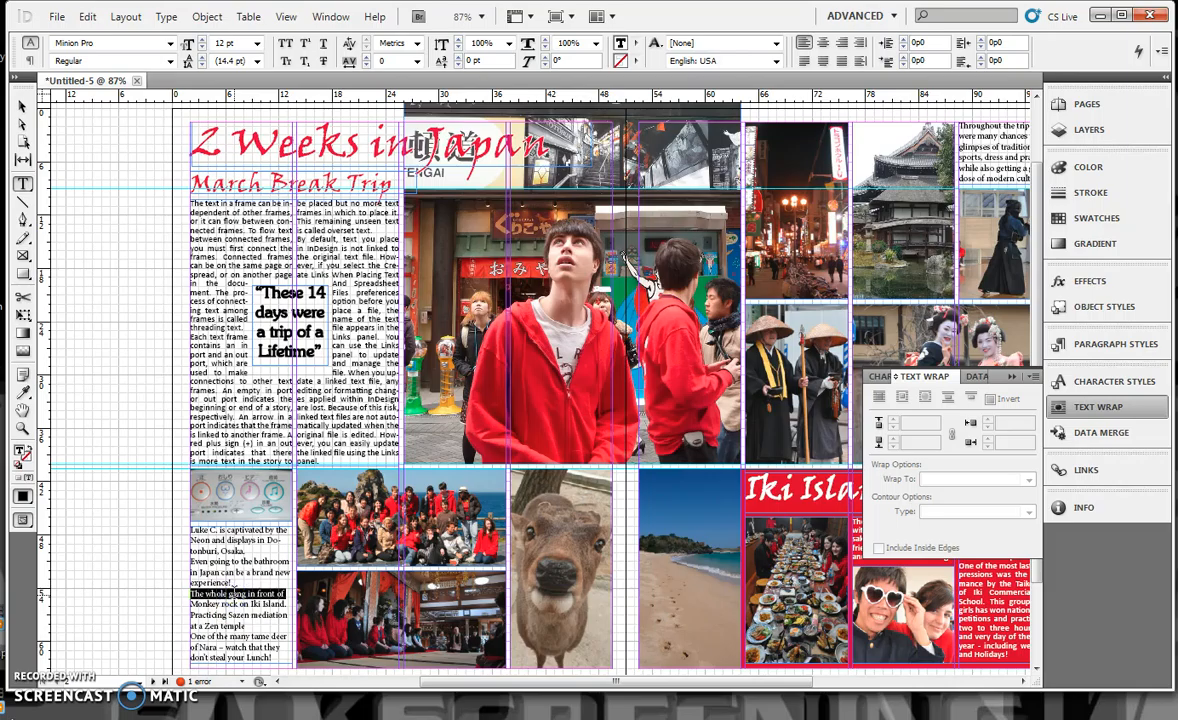
{"action": "triple_click", "coordinate": [236, 594]}
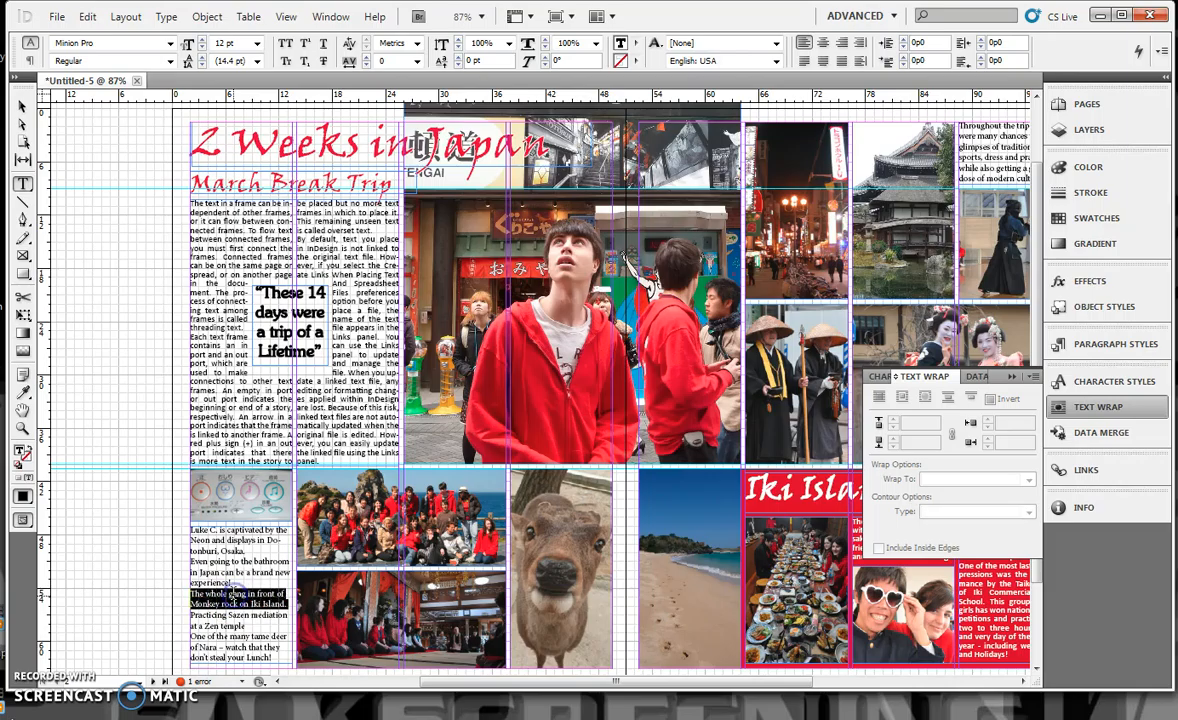
{"action": "triple_click", "coordinate": [233, 594]}
{"action": "left_click", "coordinate": [233, 594]}
{"action": "triple_click", "coordinate": [233, 595]}
{"action": "double_click", "coordinate": [234, 594]}
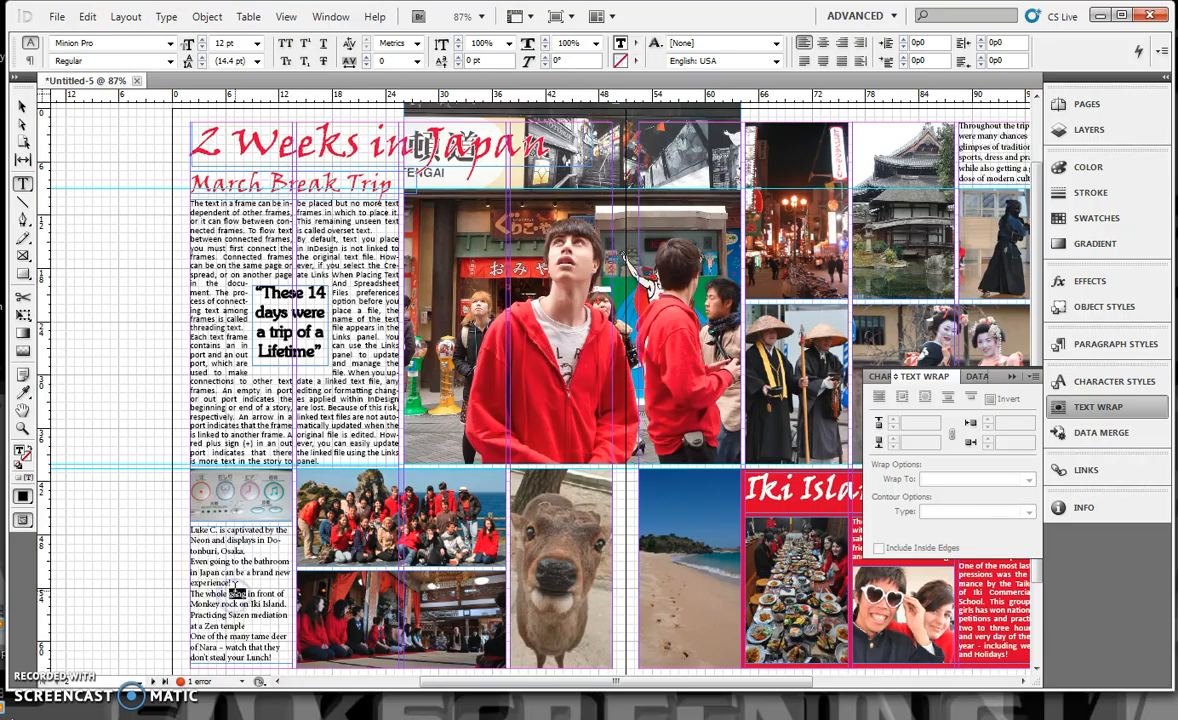
{"action": "triple_click", "coordinate": [236, 594]}
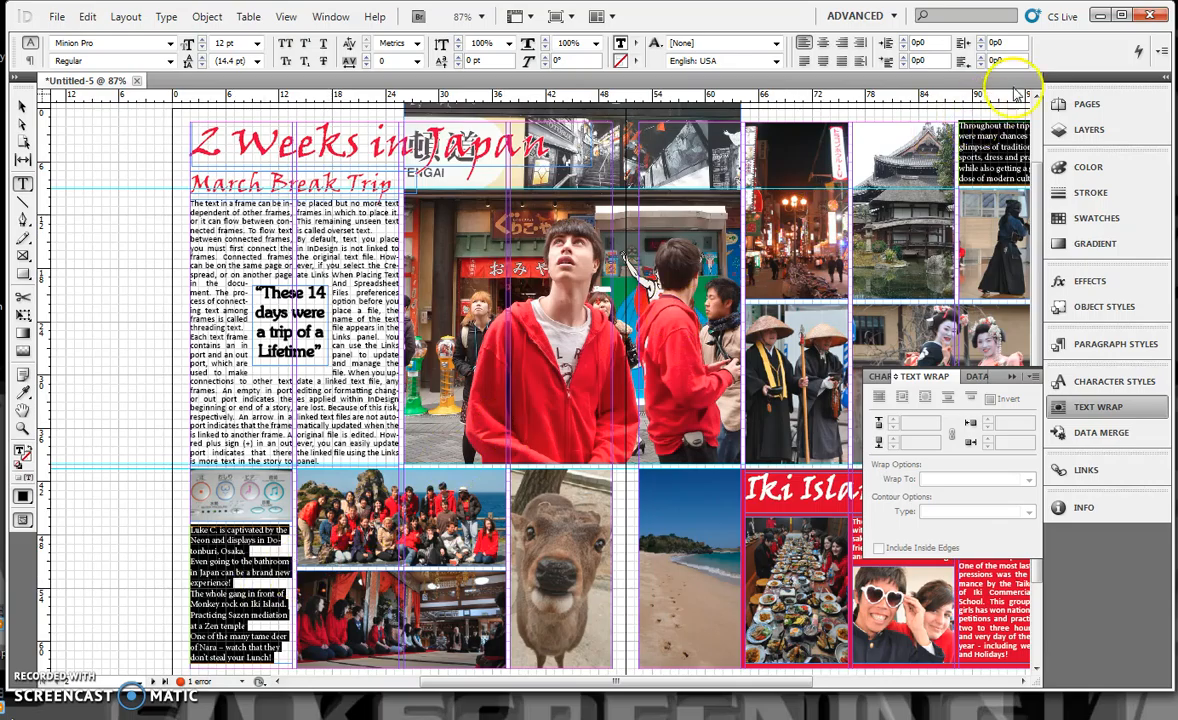
{"action": "left_click", "coordinate": [1098, 345]}
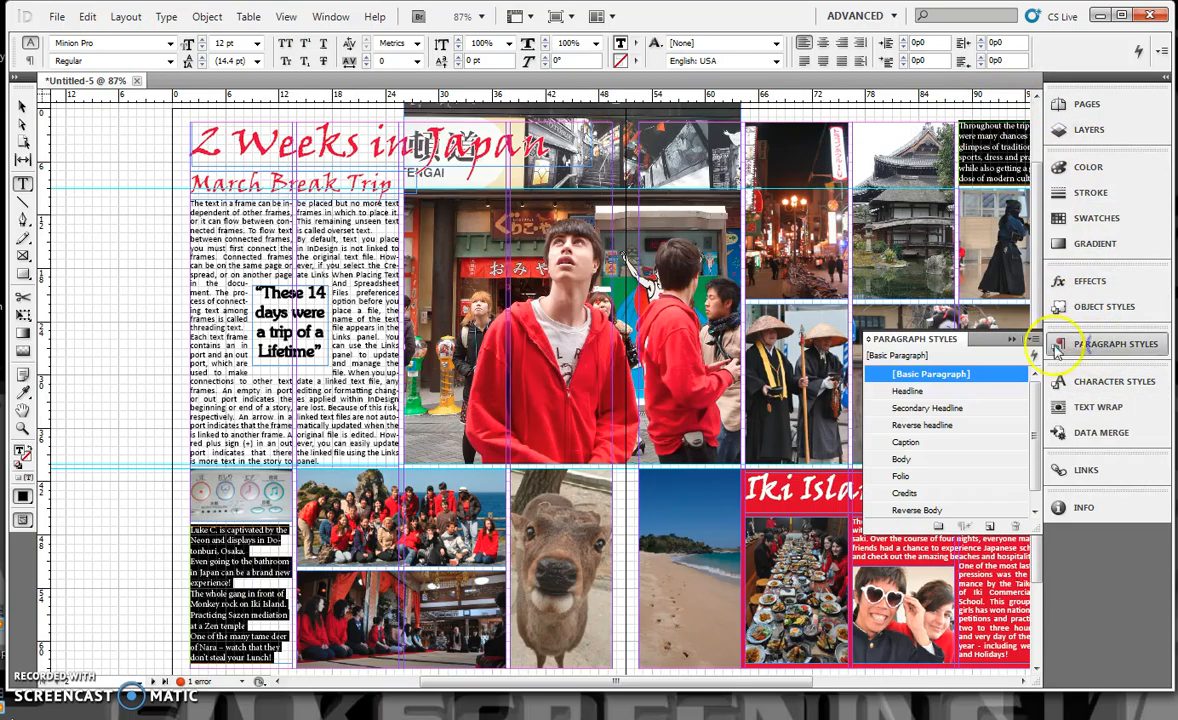
{"action": "left_click", "coordinate": [922, 444]}
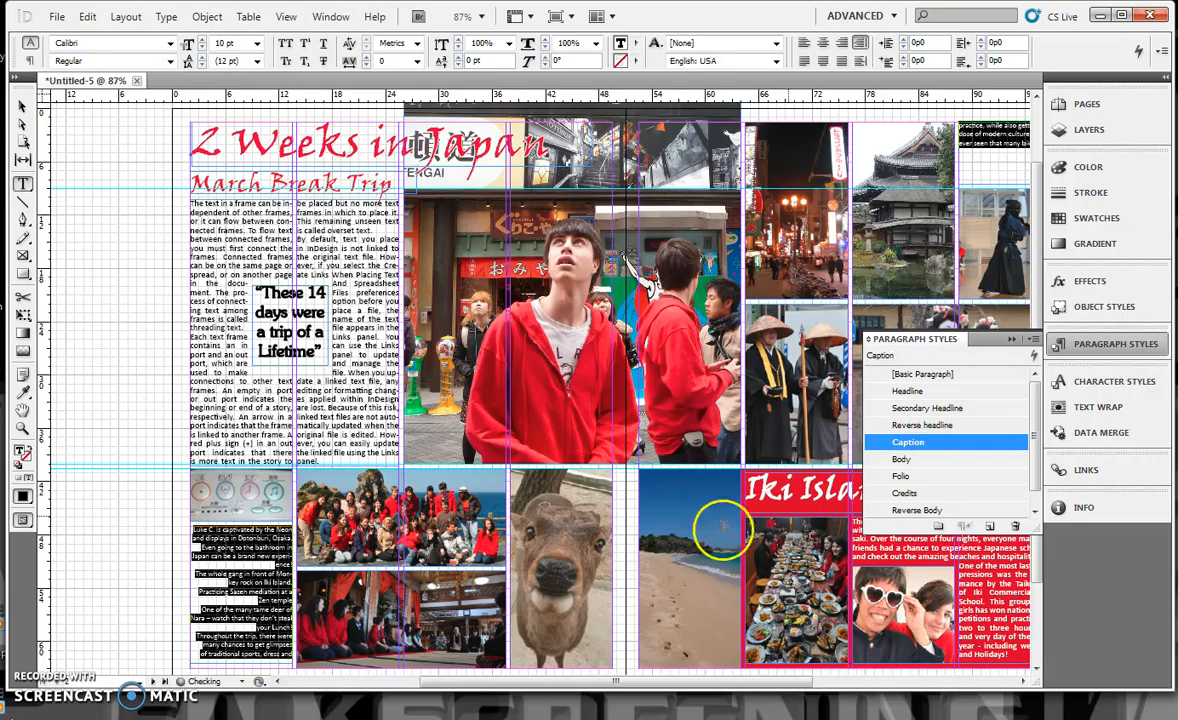
Separate the photo captions in the lower-left caption frame with a blank line between each one
{"action": "left_click_drag", "start_coordinate": [540, 682], "coordinate": [568, 682]}
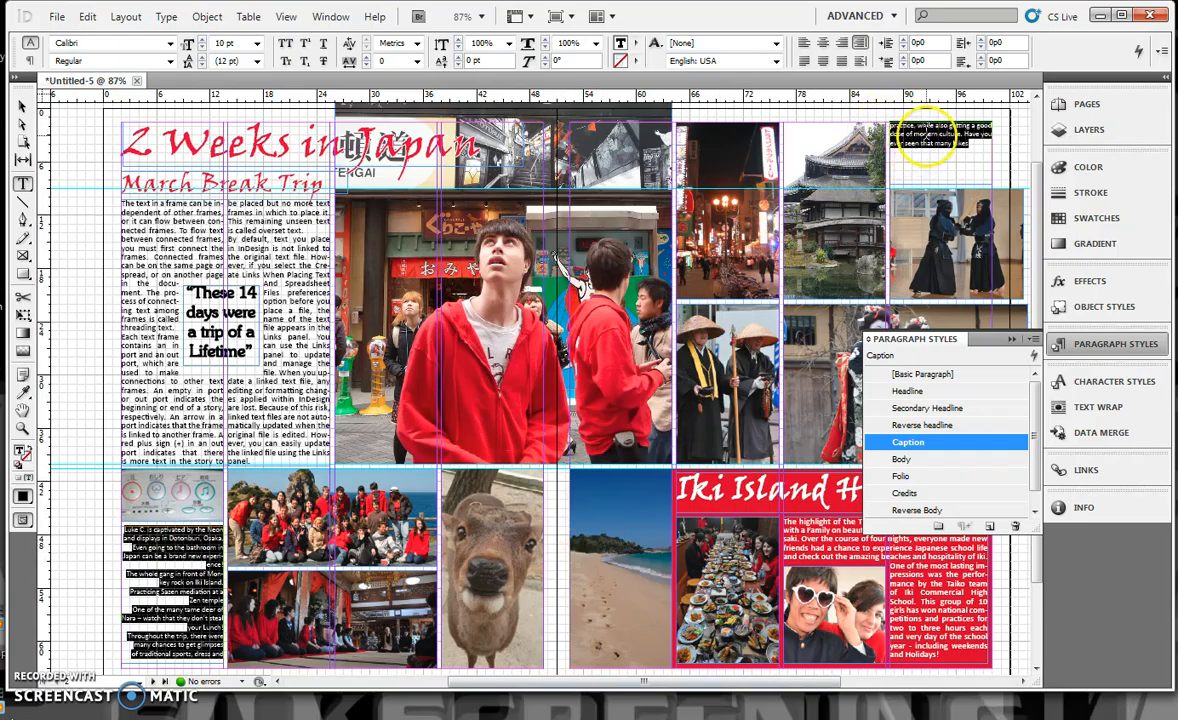
{"action": "left_click", "coordinate": [203, 552]}
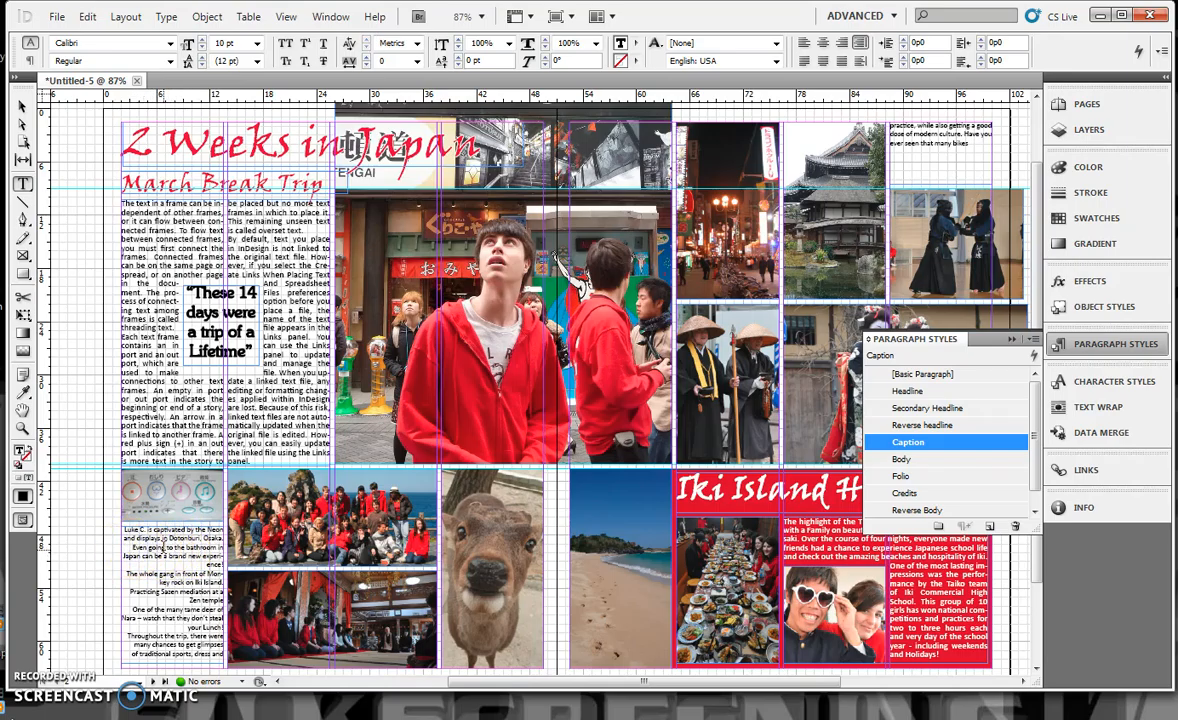
{"action": "left_click", "coordinate": [131, 550]}
{"action": "key", "text": "Return"}
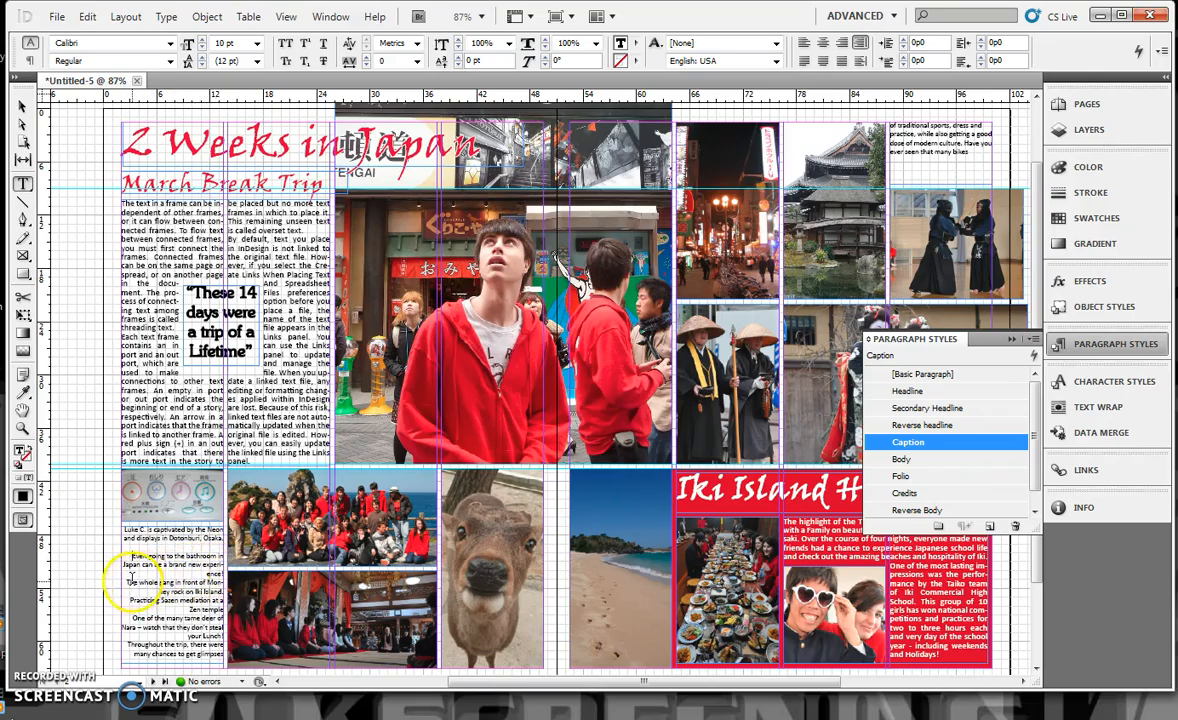
{"action": "key", "text": "Return"}
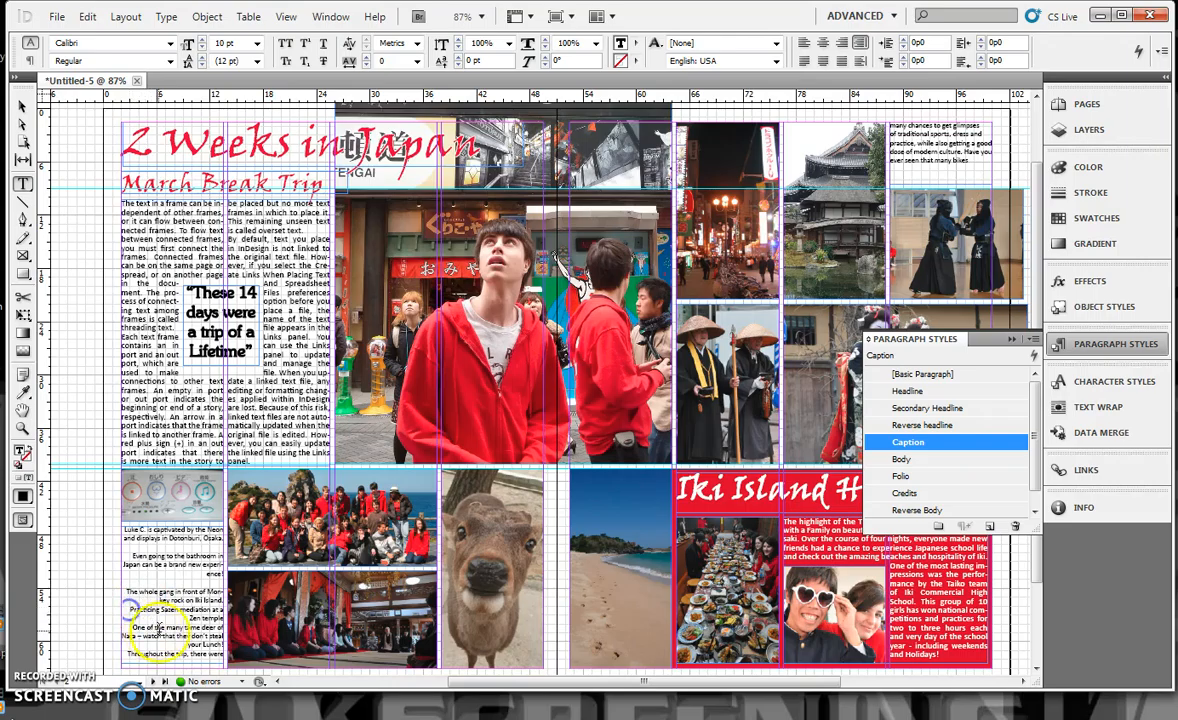
{"action": "key", "text": "Return"}
{"action": "left_click", "coordinate": [133, 635]}
{"action": "key", "text": "Return"}
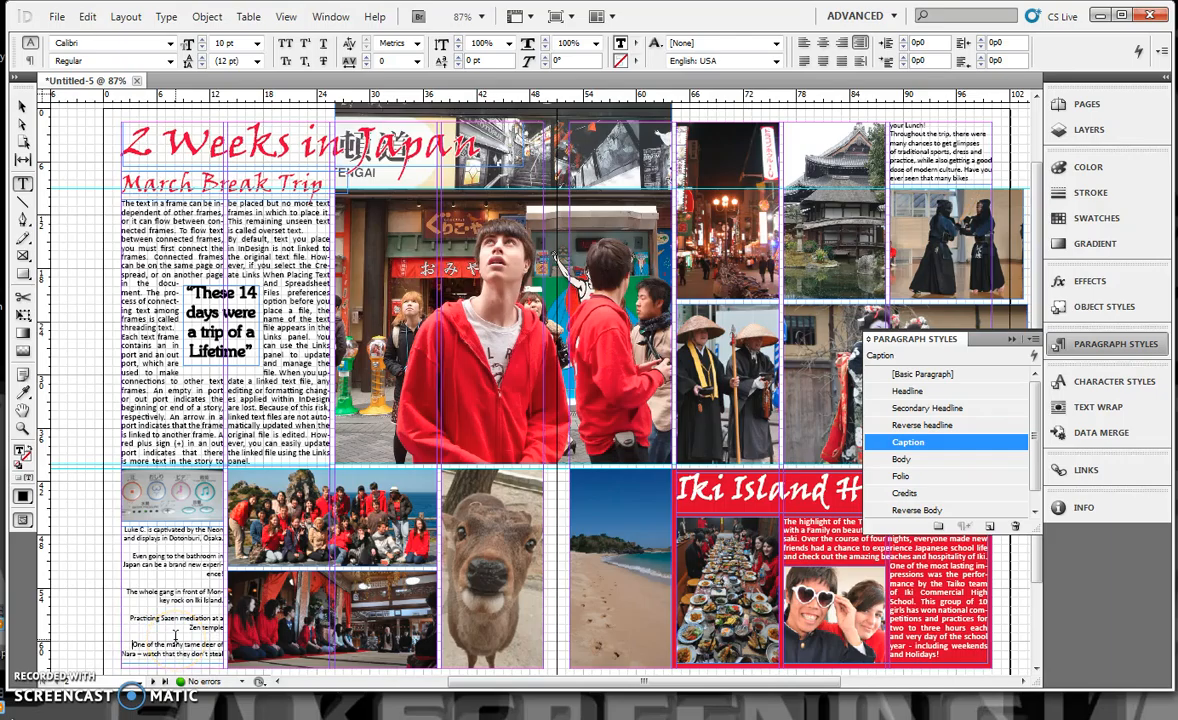
Extend the bottom edge of the lower-left caption frame to a height of 16p0 so the last caption fits
{"action": "scroll", "coordinate": [179, 623], "scroll_direction": "down", "scroll_amount": 2}
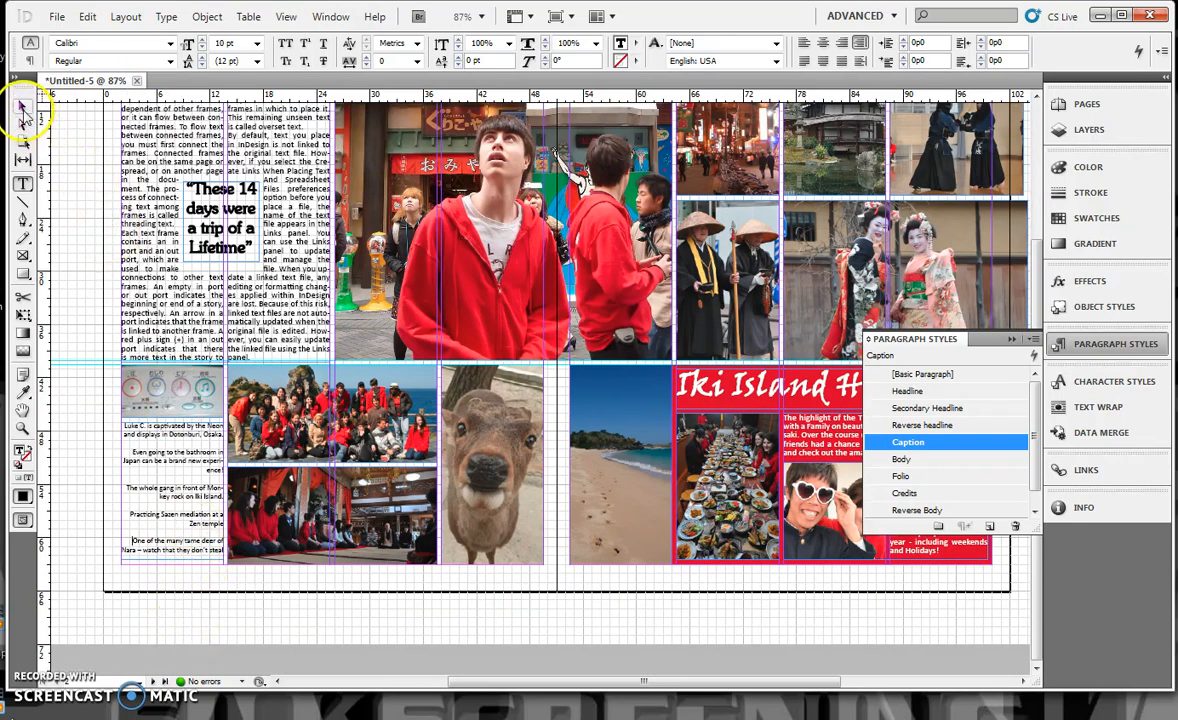
{"action": "left_click", "coordinate": [23, 106]}
{"action": "left_click_drag", "start_coordinate": [163, 557], "coordinate": [163, 564]}
Lower the top edge of the caption frame above the kendo photo to give it a height of 6p0
{"action": "left_click_drag", "start_coordinate": [555, 678], "coordinate": [718, 652]}
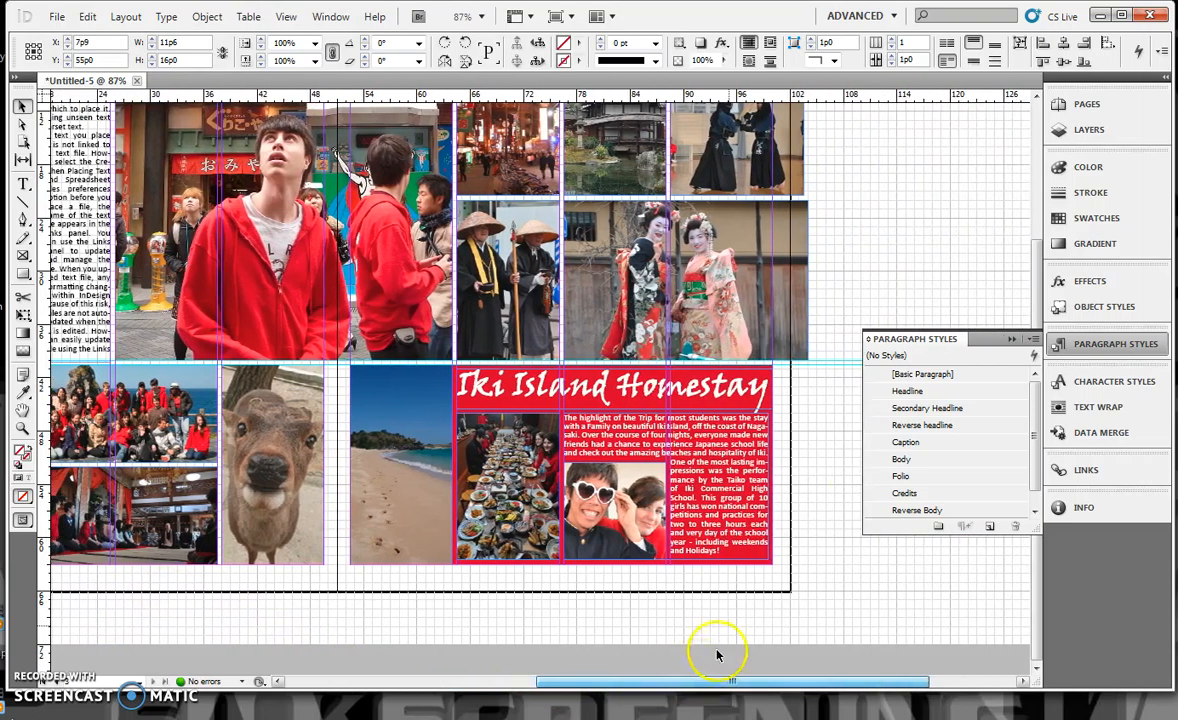
{"action": "scroll", "coordinate": [829, 377], "scroll_direction": "up", "scroll_amount": 3}
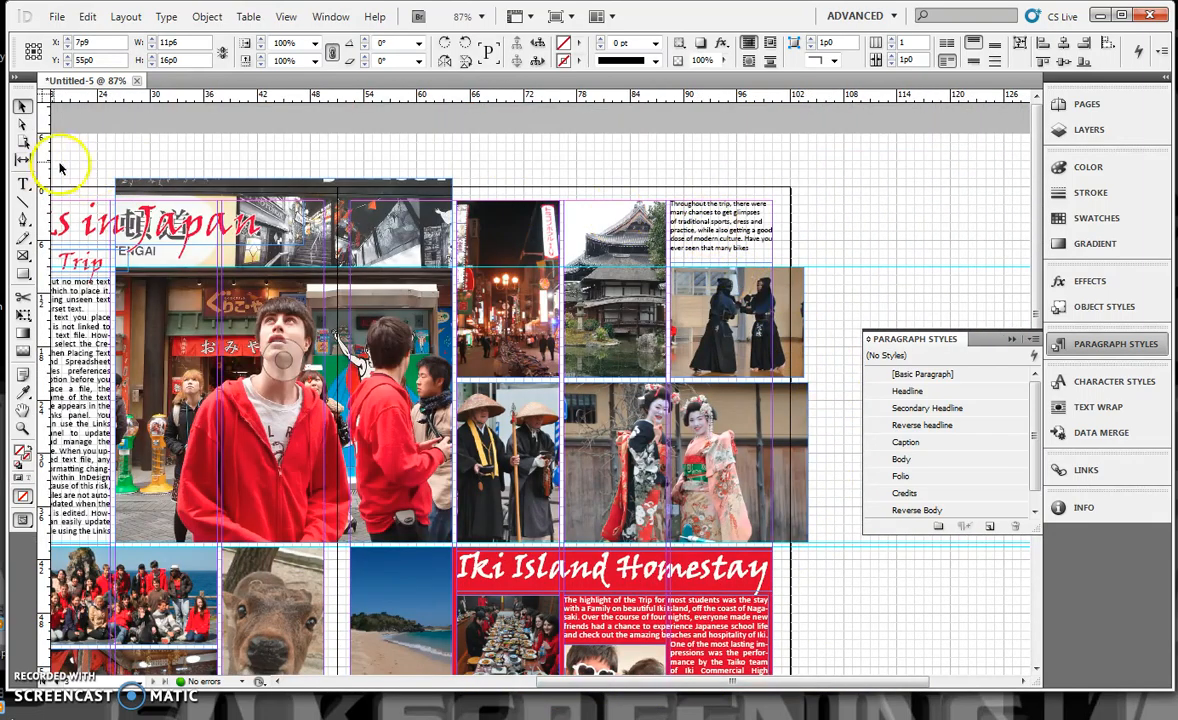
{"action": "left_click", "coordinate": [22, 184]}
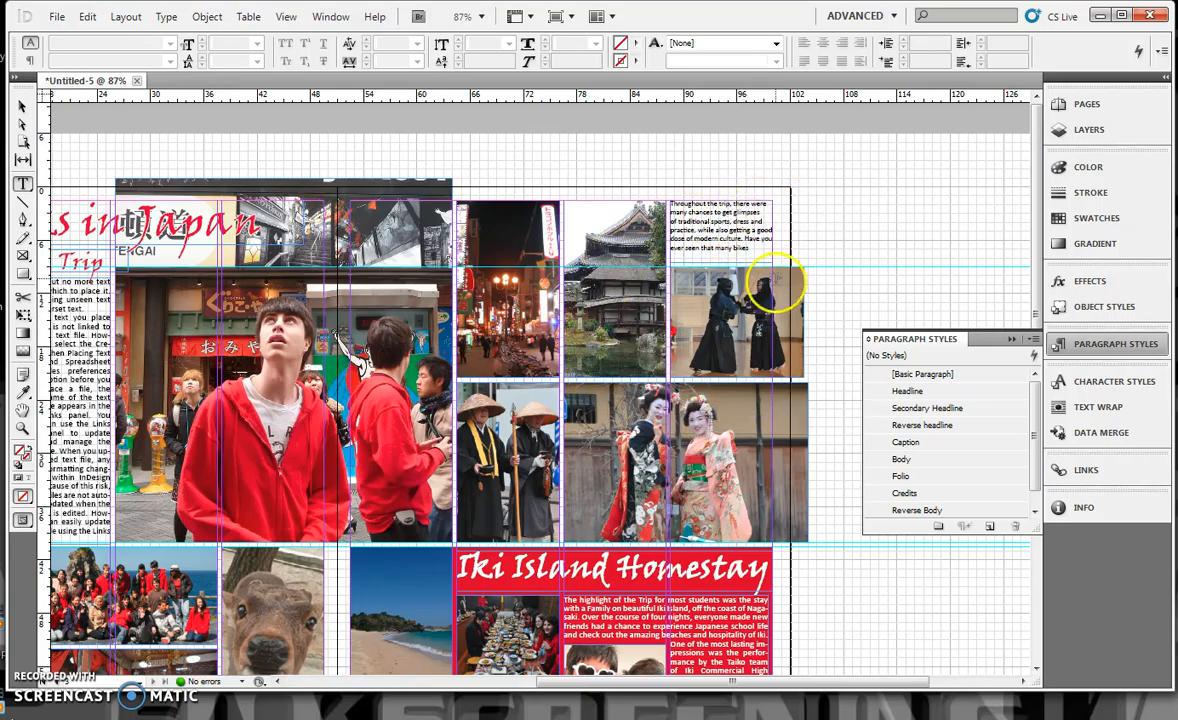
{"action": "left_click", "coordinate": [22, 107]}
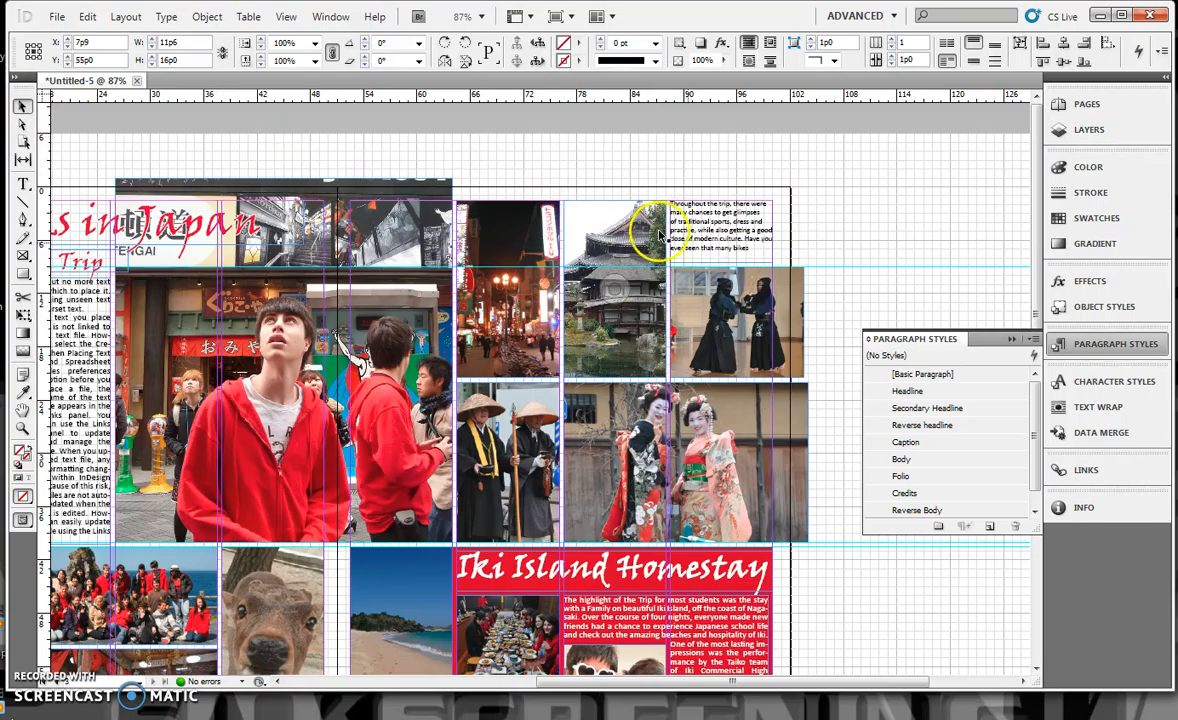
{"action": "left_click", "coordinate": [670, 222]}
{"action": "left_click_drag", "start_coordinate": [722, 203], "coordinate": [721, 208]}
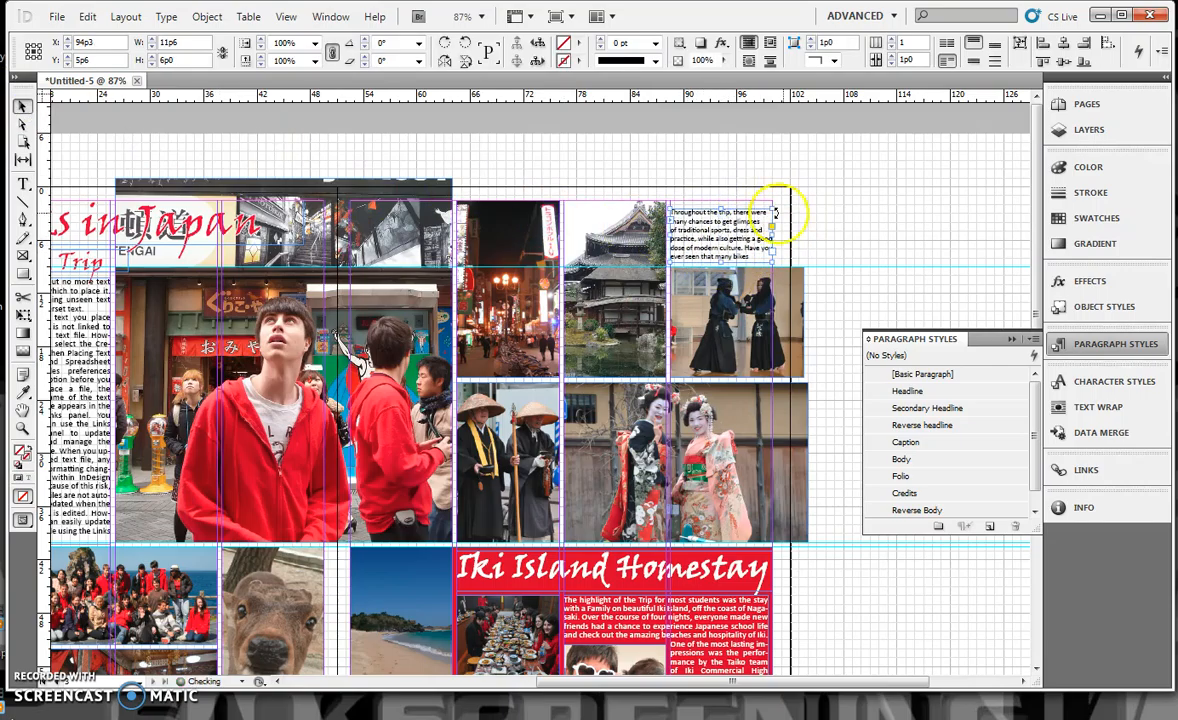
{"action": "left_click", "coordinate": [843, 257]}
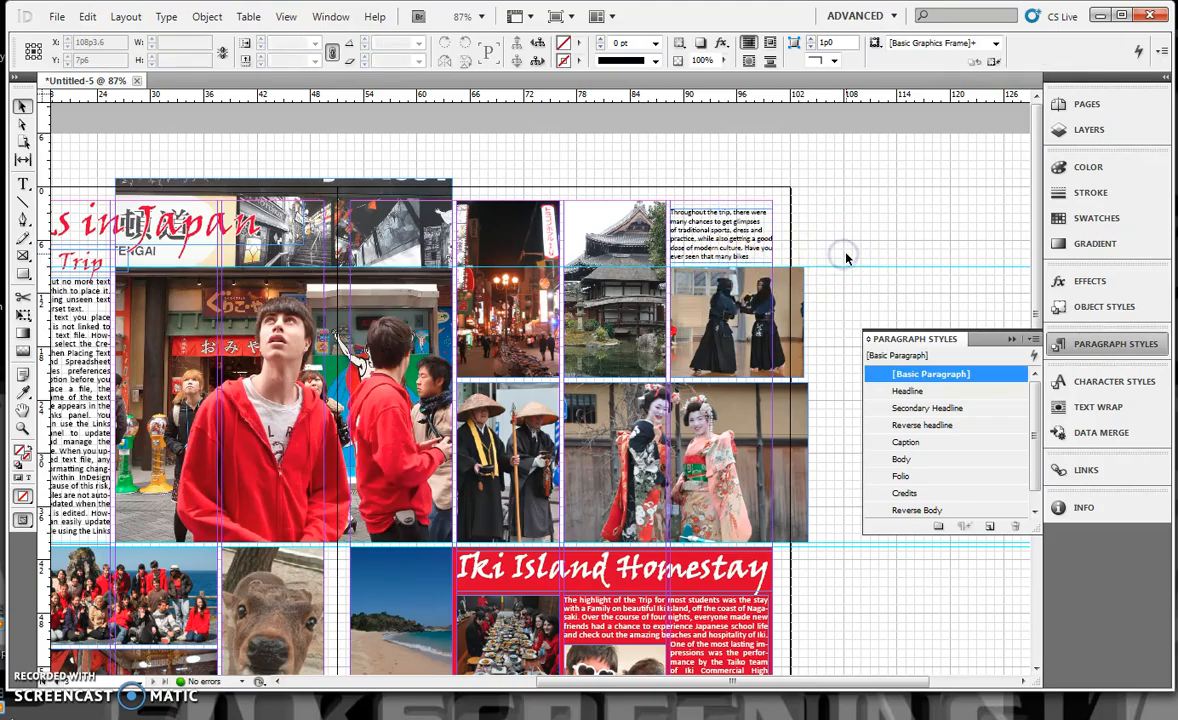
Fit the whole spread in the window, collapse the paragraph styles list, and preview the layout without guides or frame edges
{"action": "left_click", "coordinate": [285, 17]}
{"action": "left_click", "coordinate": [300, 139]}
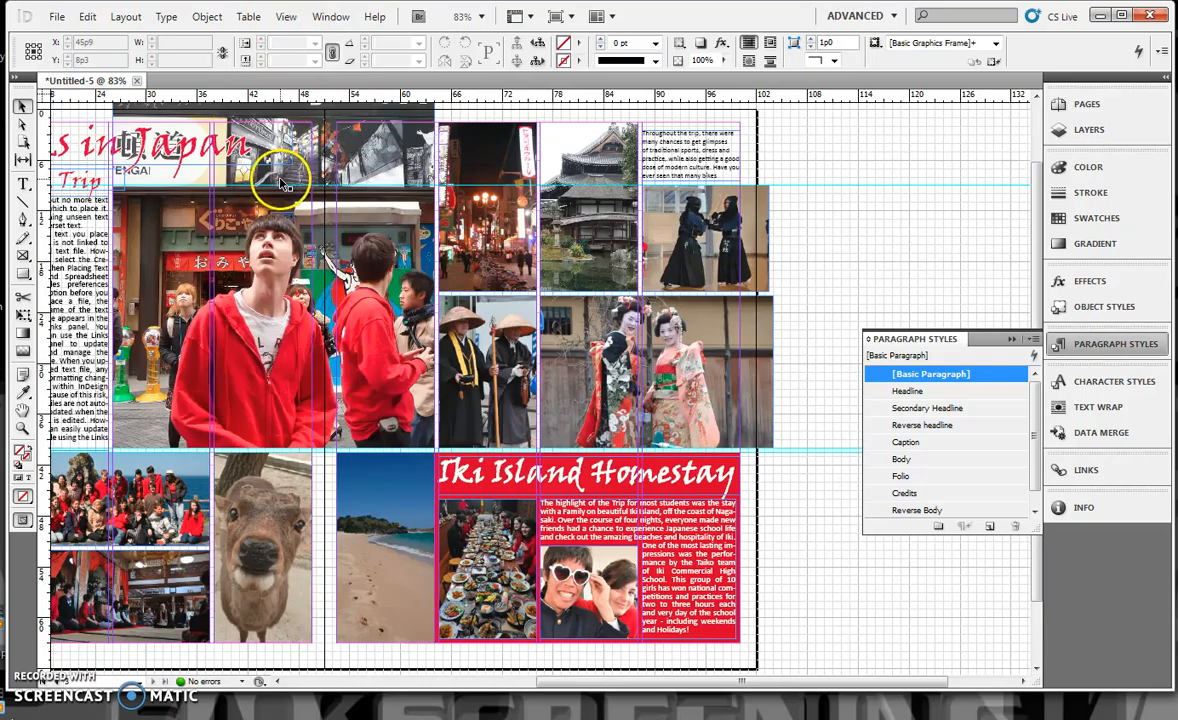
{"action": "left_click", "coordinate": [331, 17]}
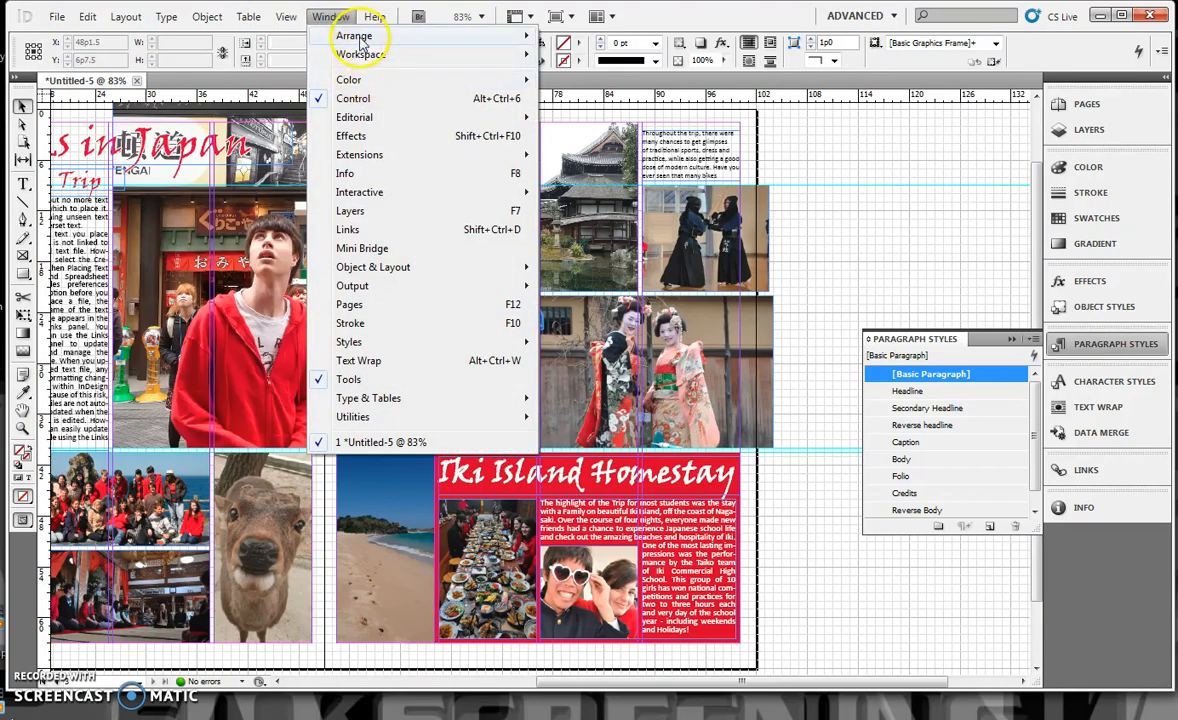
{"action": "mouse_move", "coordinate": [285, 17]}
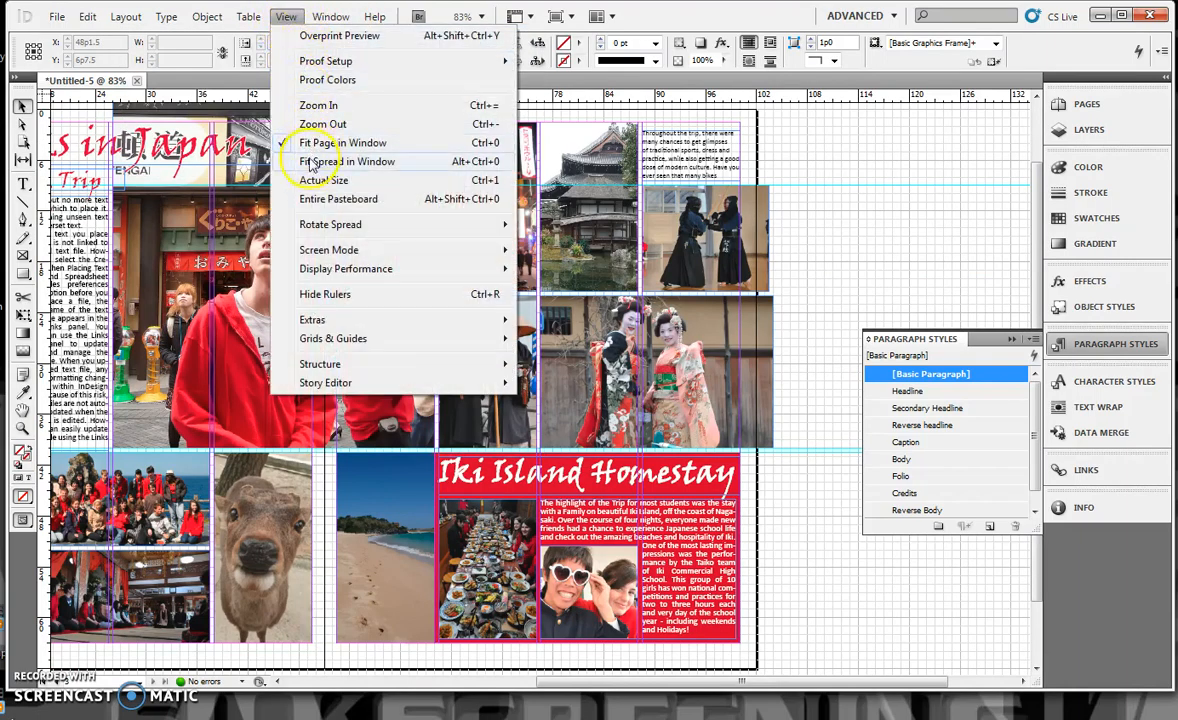
{"action": "left_click", "coordinate": [307, 162]}
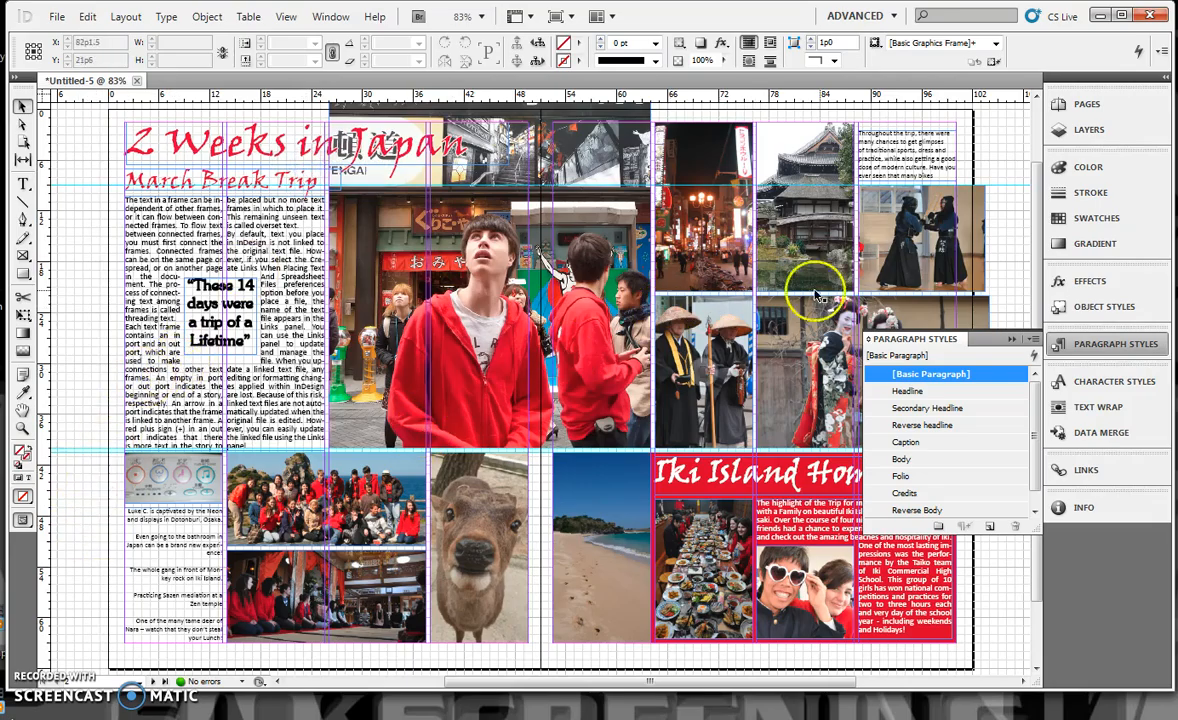
{"action": "left_click", "coordinate": [1013, 343]}
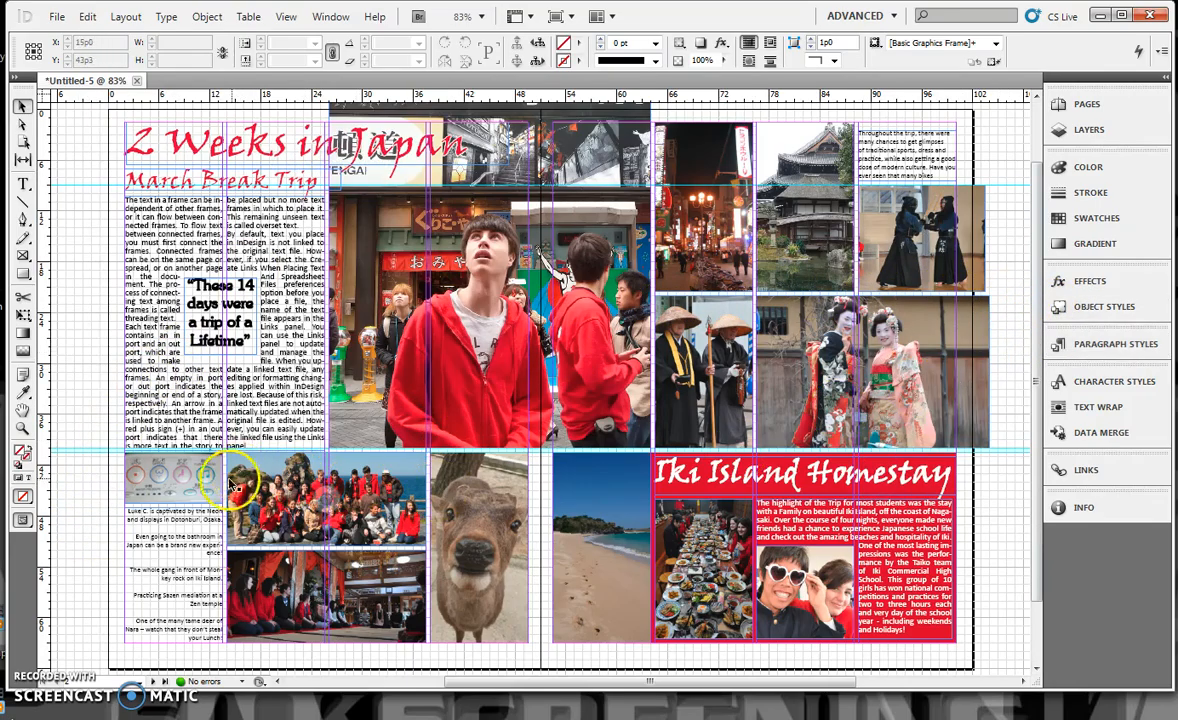
{"action": "left_click_drag", "start_coordinate": [20, 527], "coordinate": [58, 541]}
{"action": "left_click", "coordinate": [160, 496]}
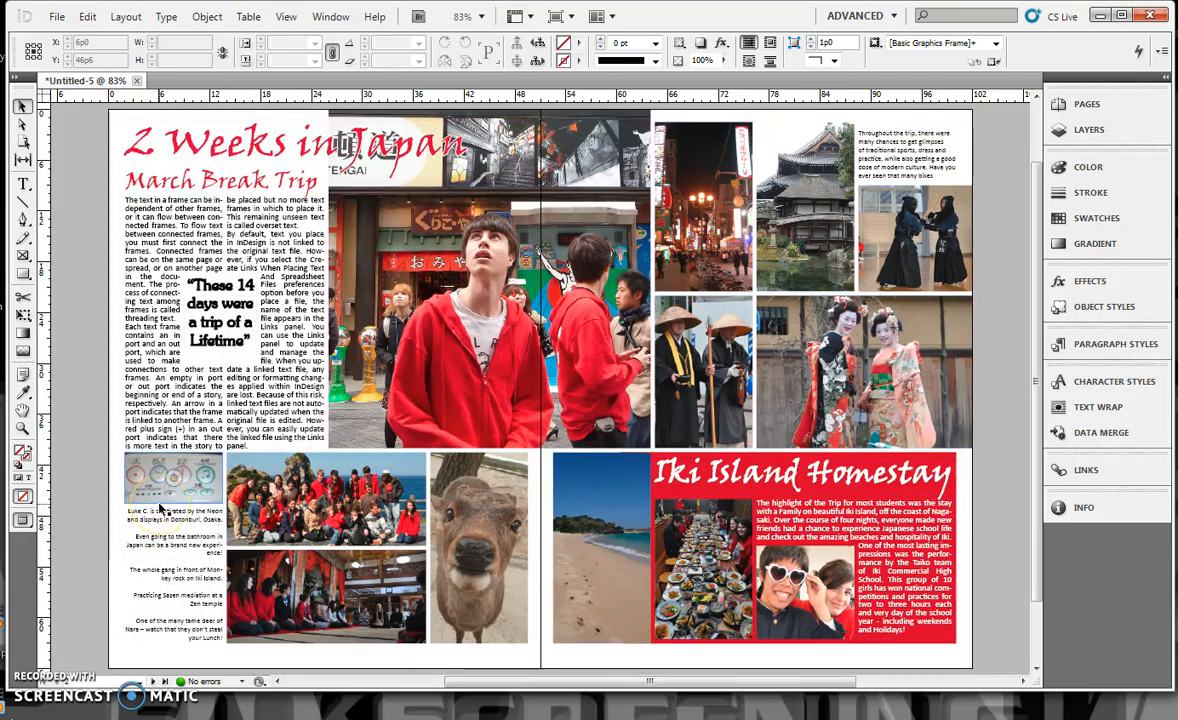